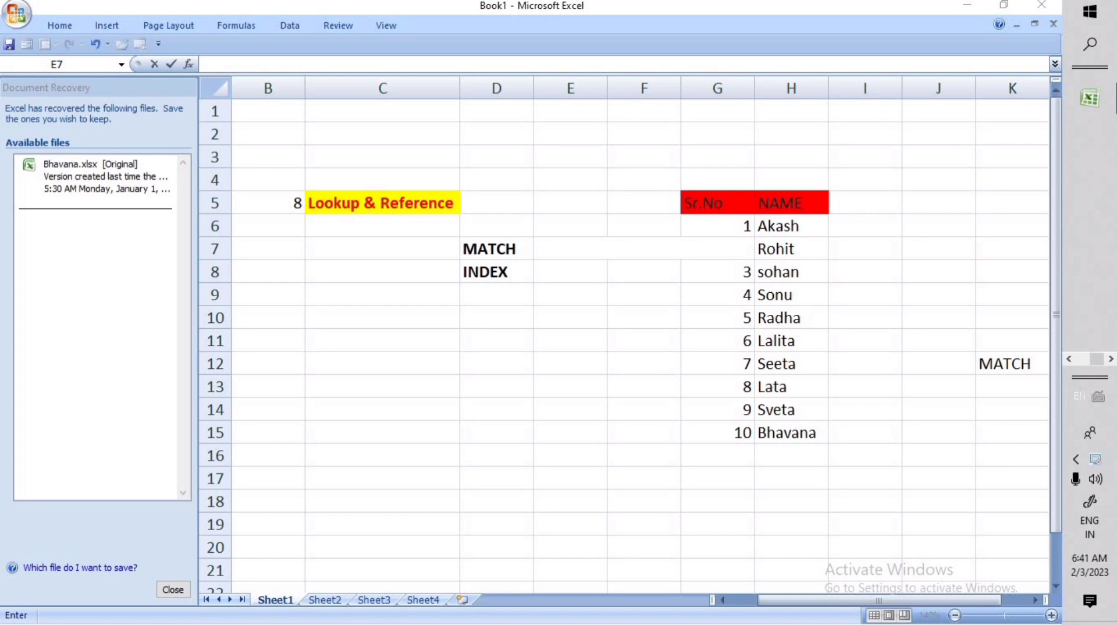
click(235, 26)
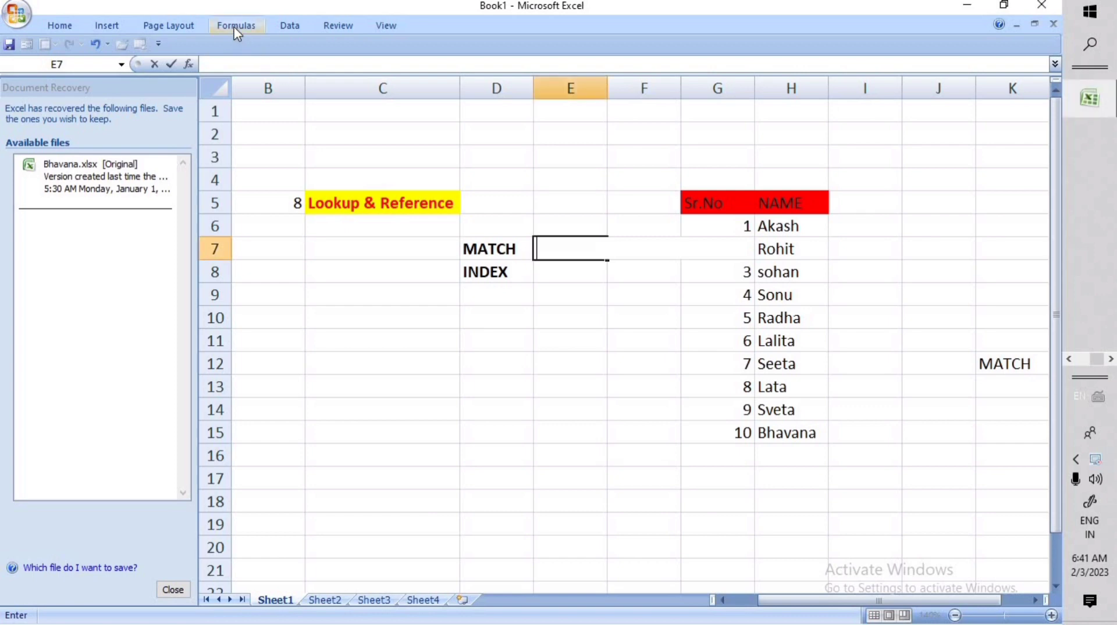
click(235, 25)
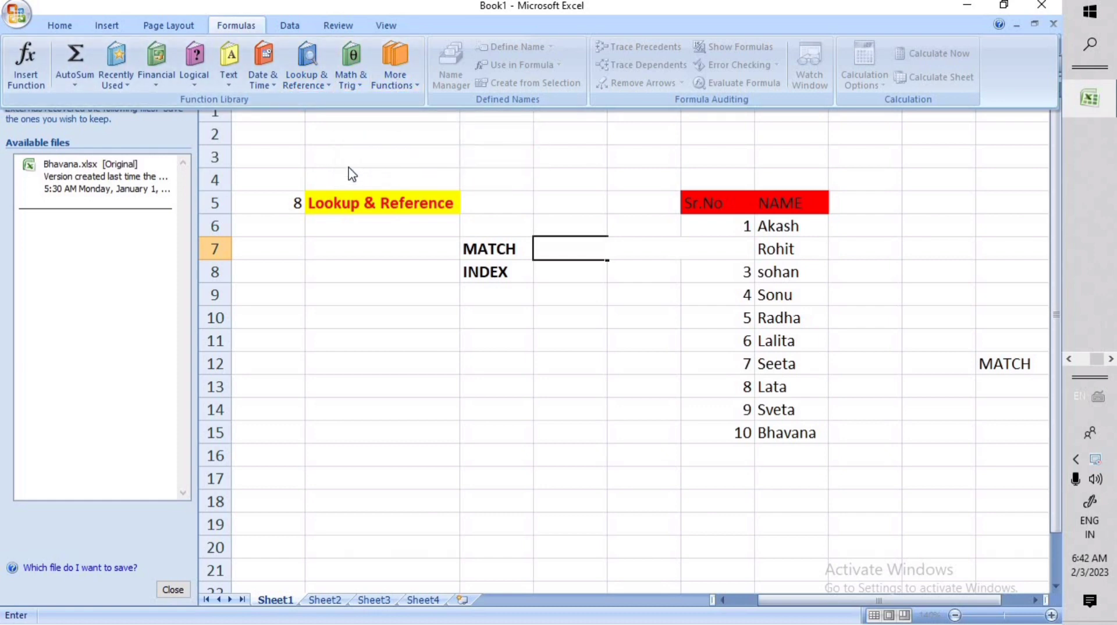
click(507, 299)
click(506, 300)
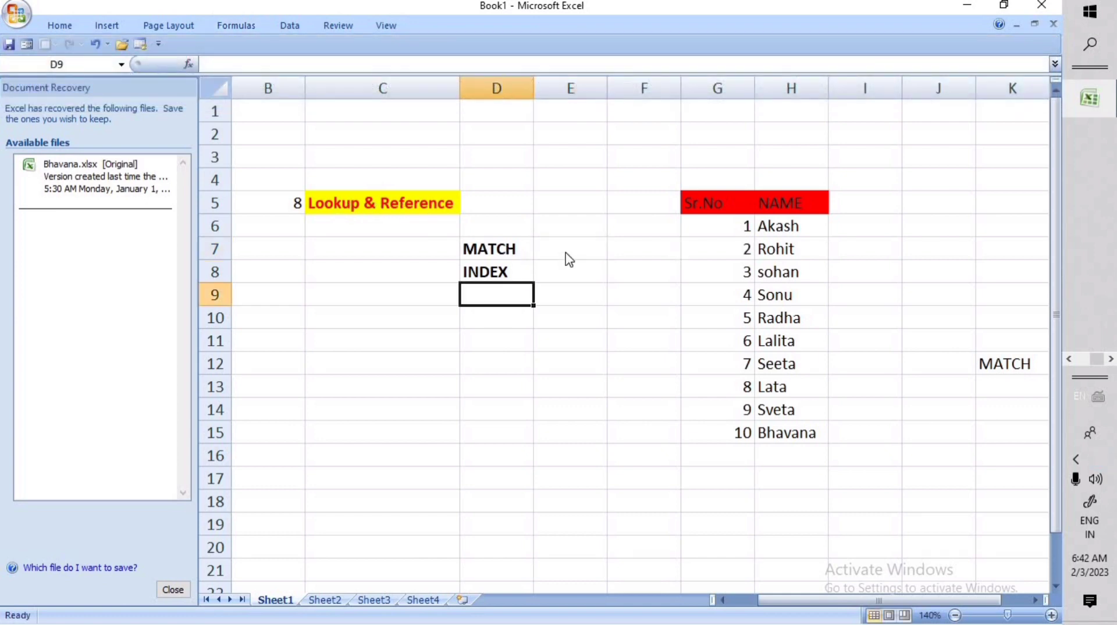
Step: Enter a MATCH formula in E7 that looks up the name listed in row 10, as quoted text, within H6:H15
click(565, 246)
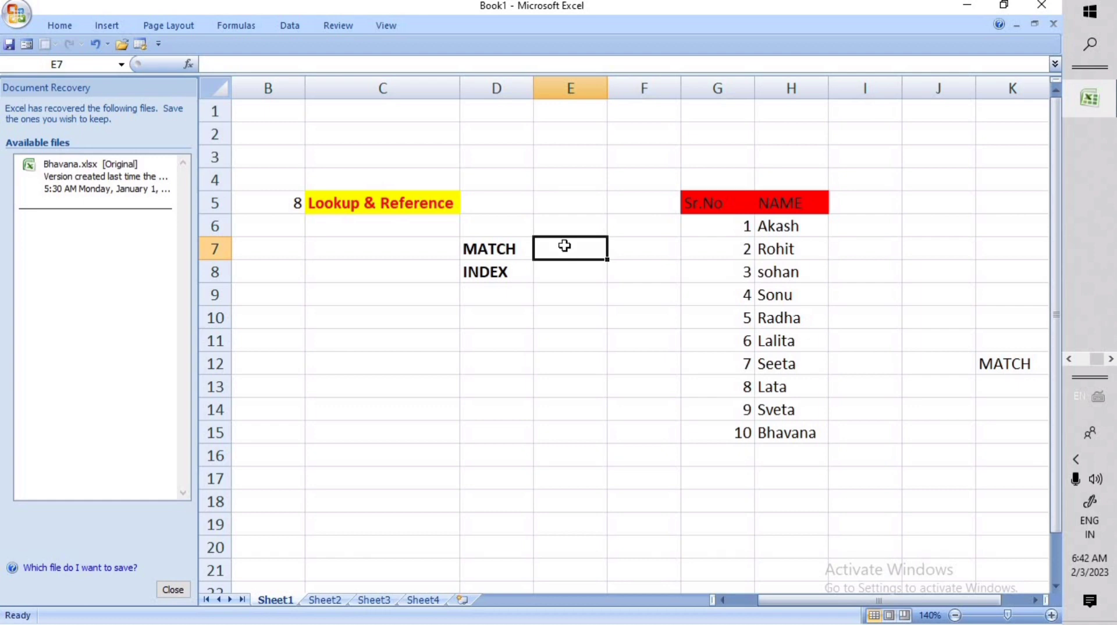
text(=)
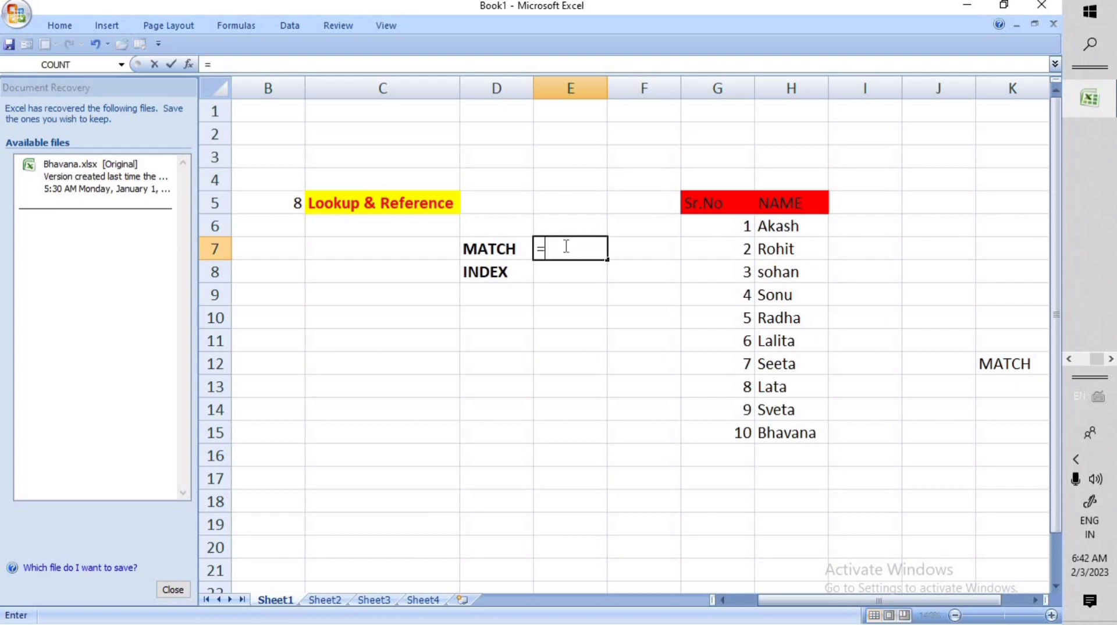
text(mat)
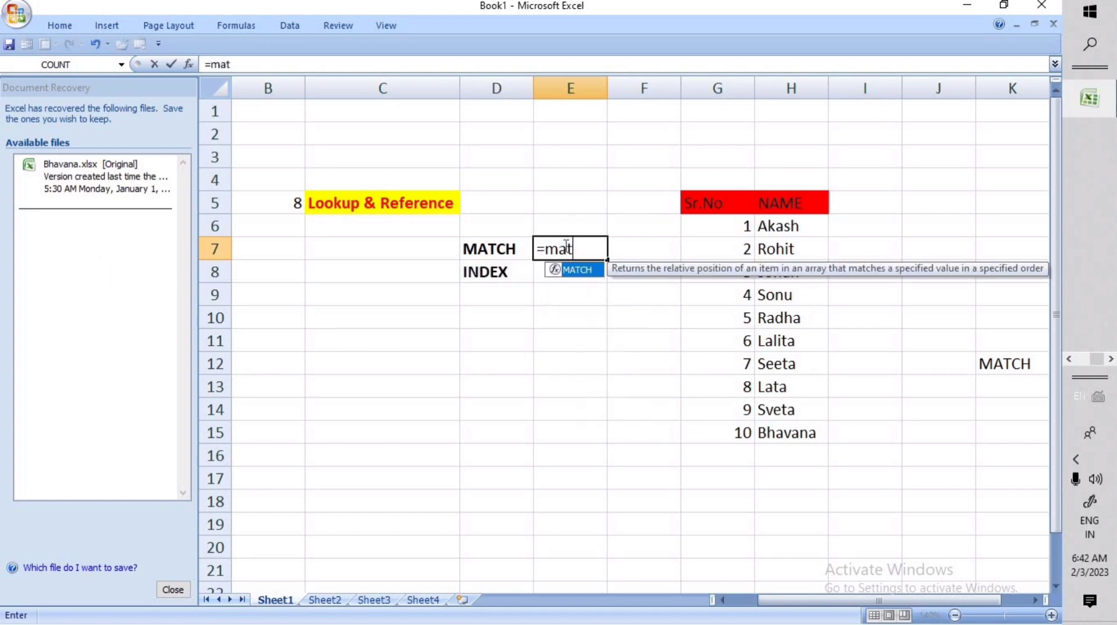
text(ch()
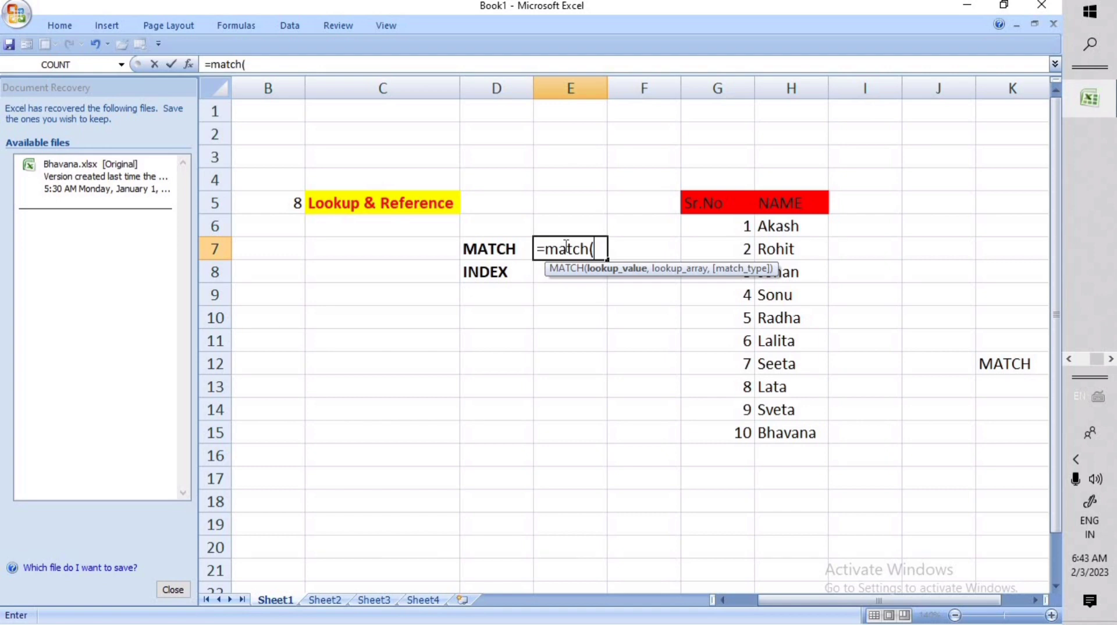
text("radha")
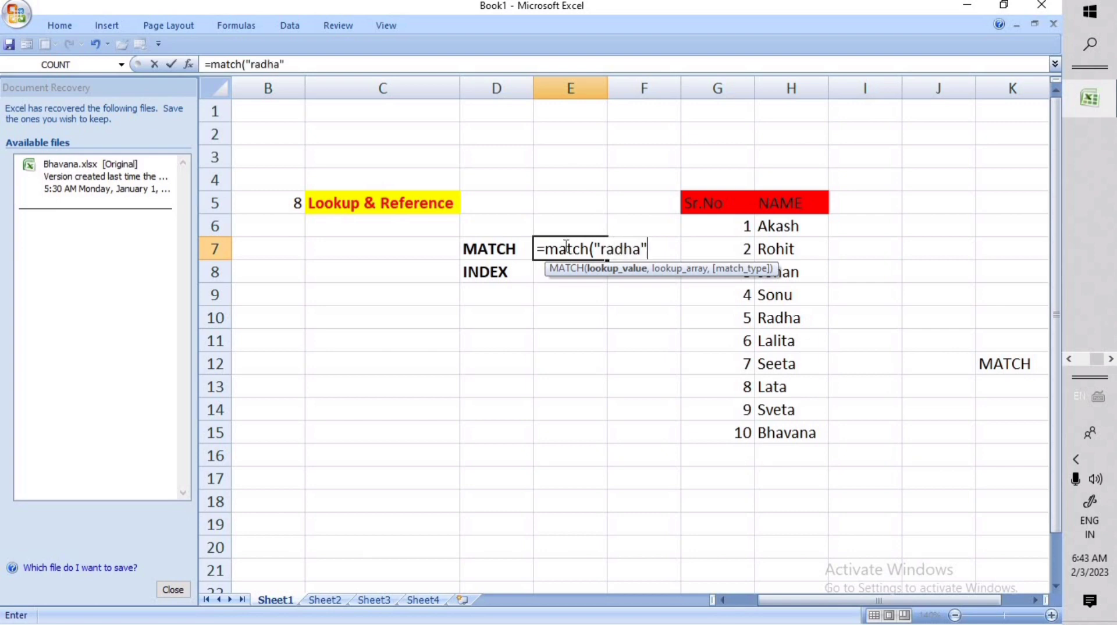
text(,)
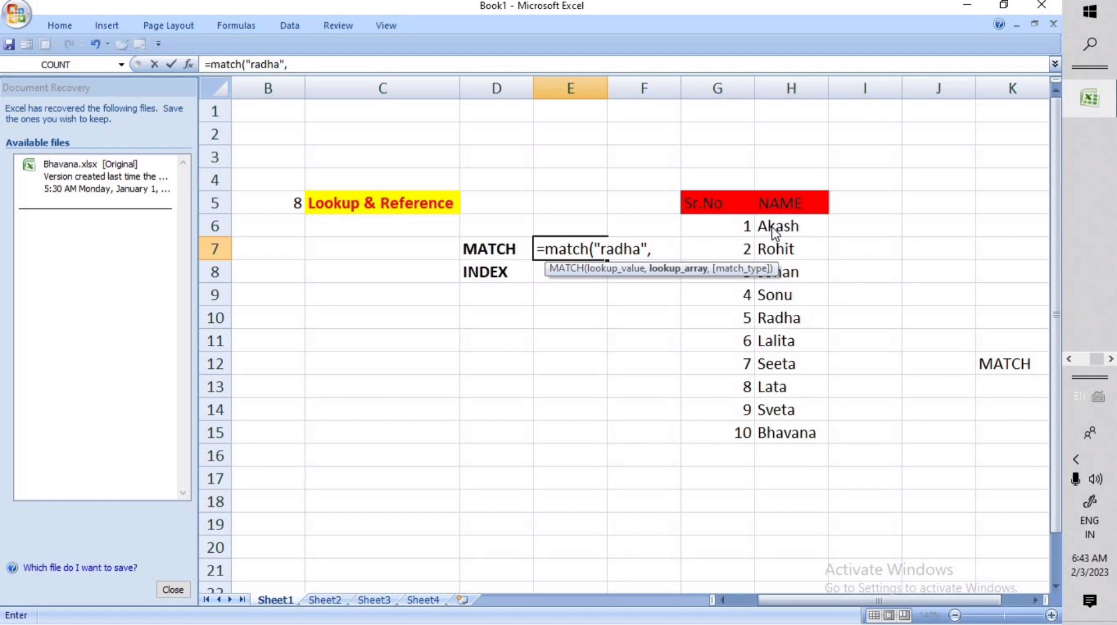
drag(771, 226, 780, 431)
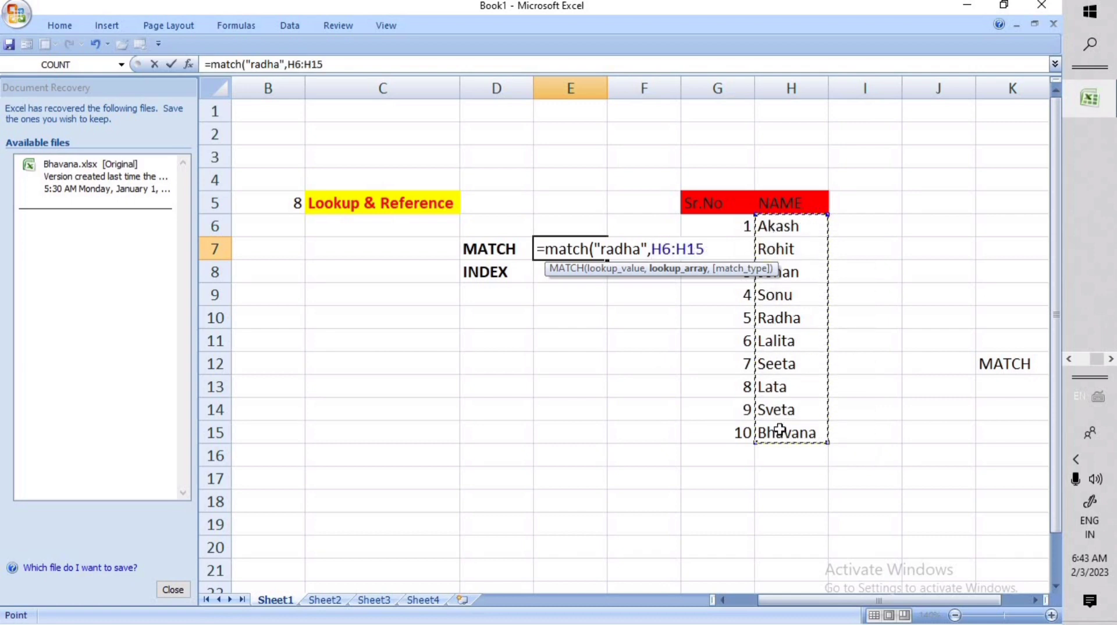
text())
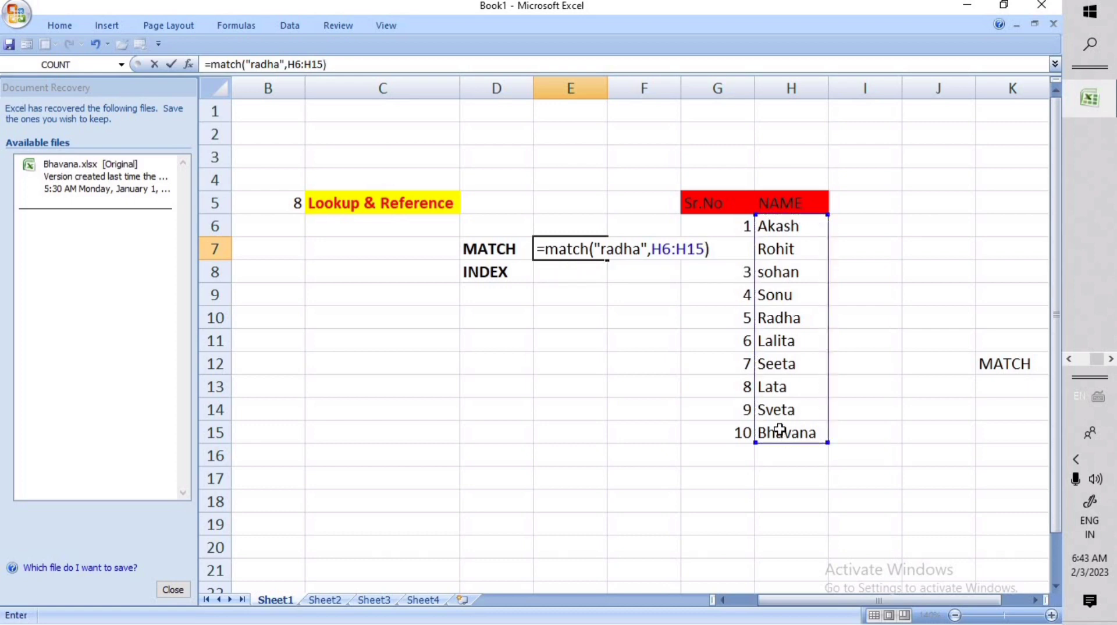
key(Return)
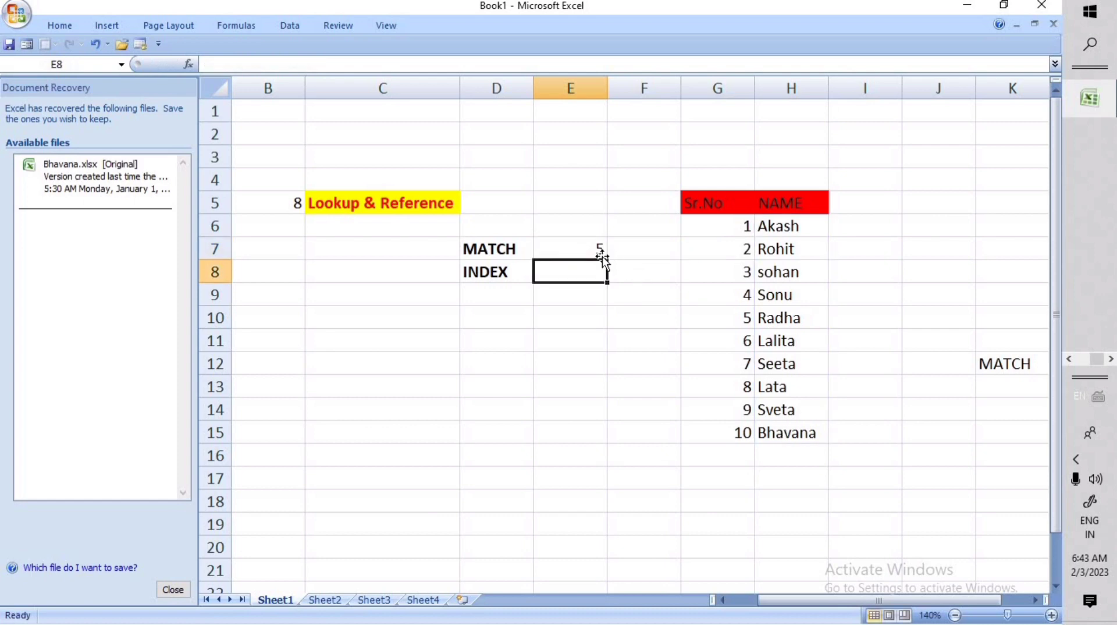
Step: Replace the formula in E7 with a MATCH of the same quoted name against the range H6:H14
click(581, 249)
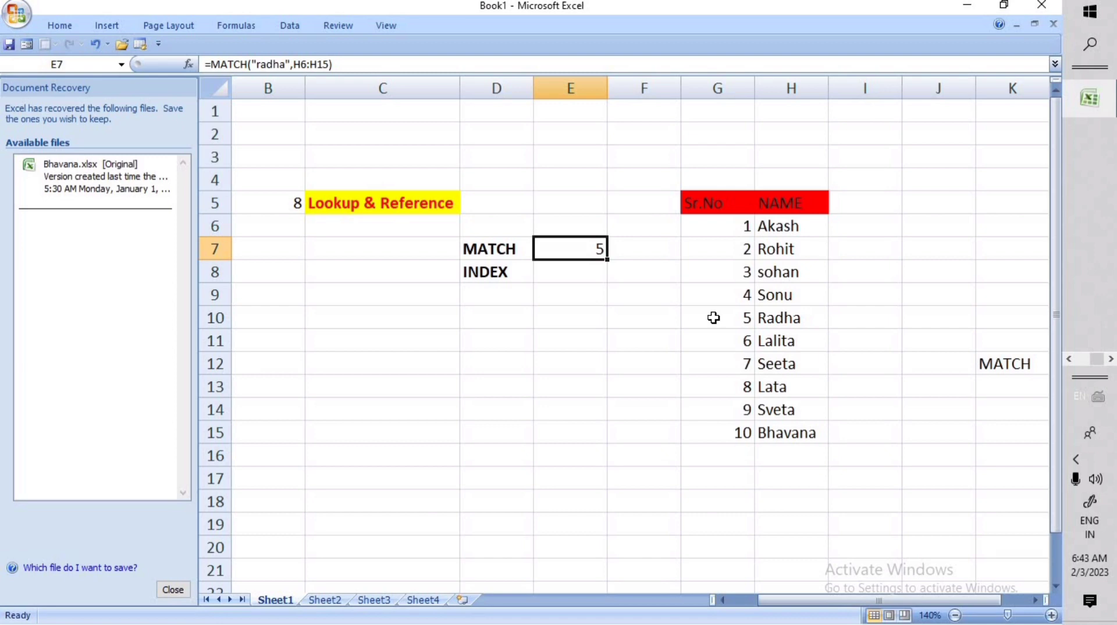
key(BackSpace)
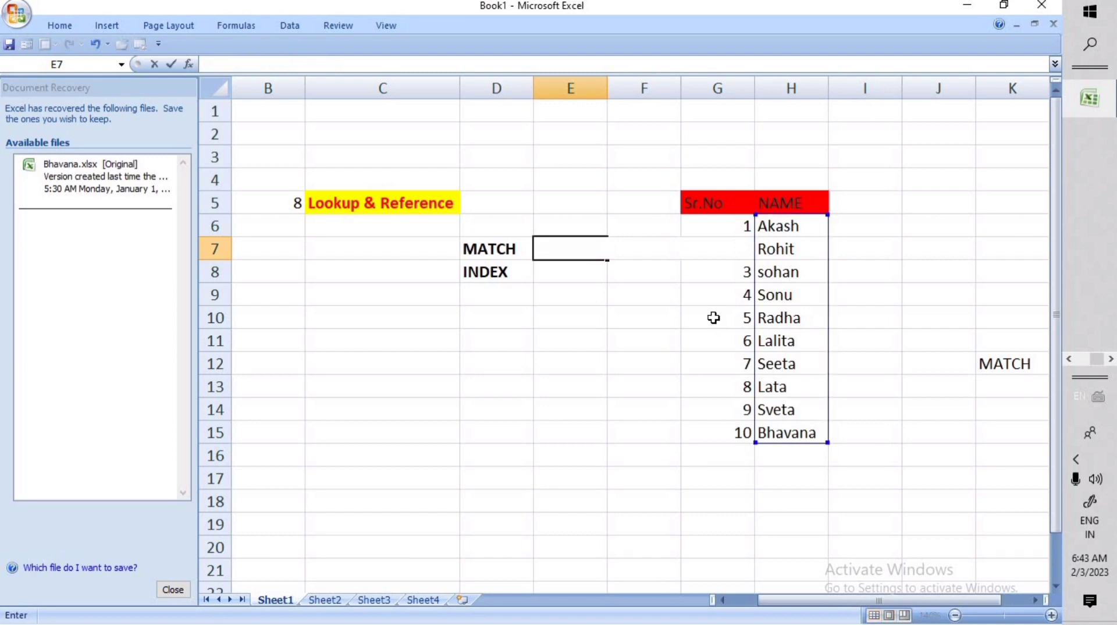
text(=)
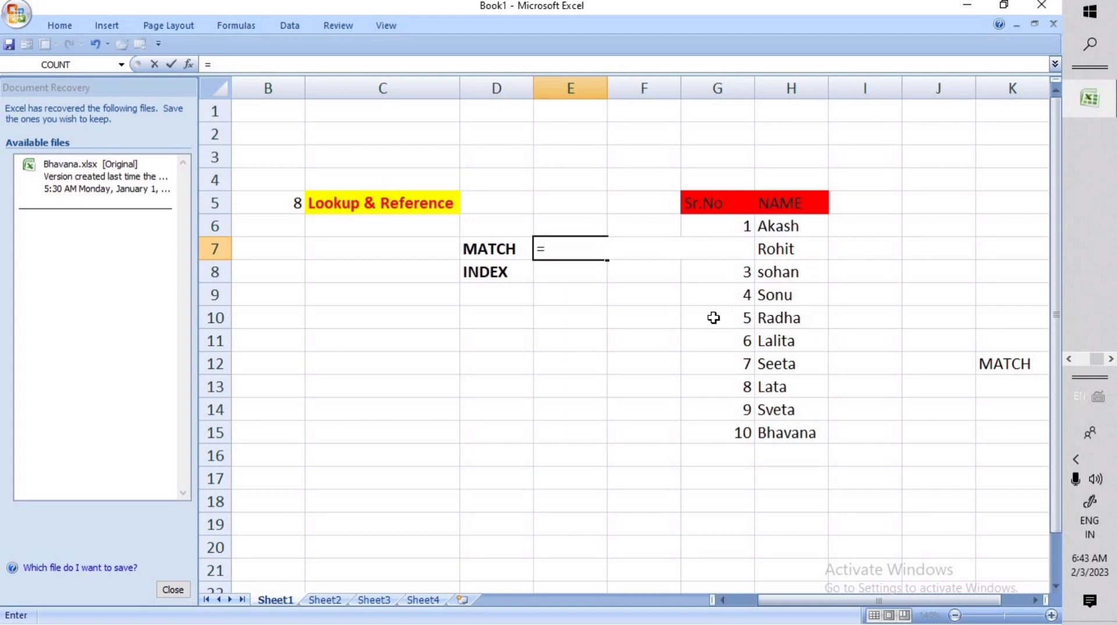
text(match)
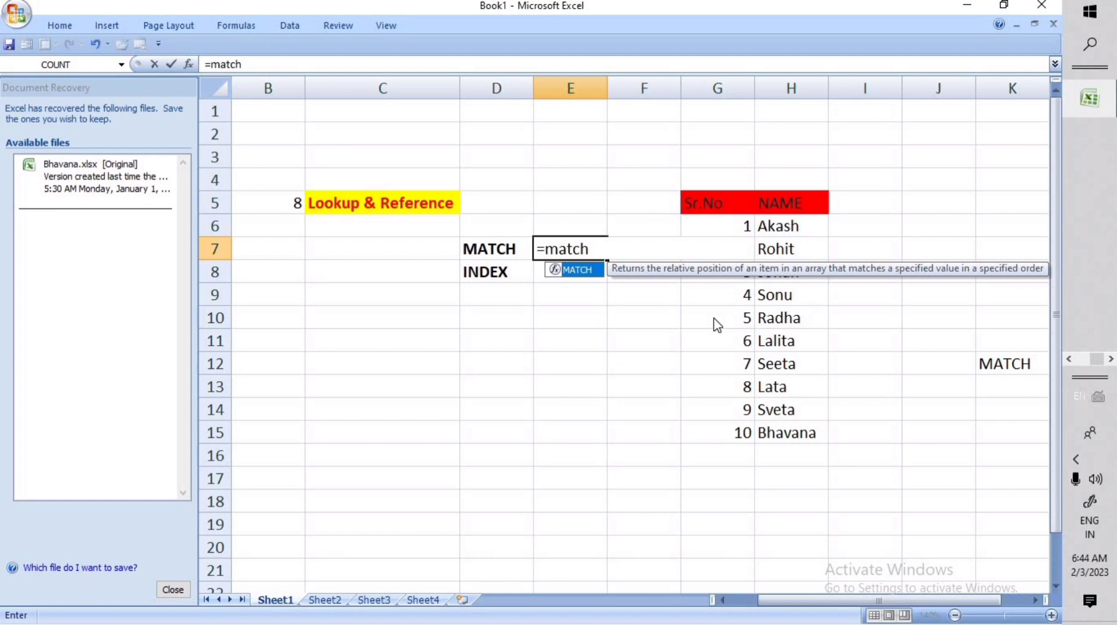
text(()
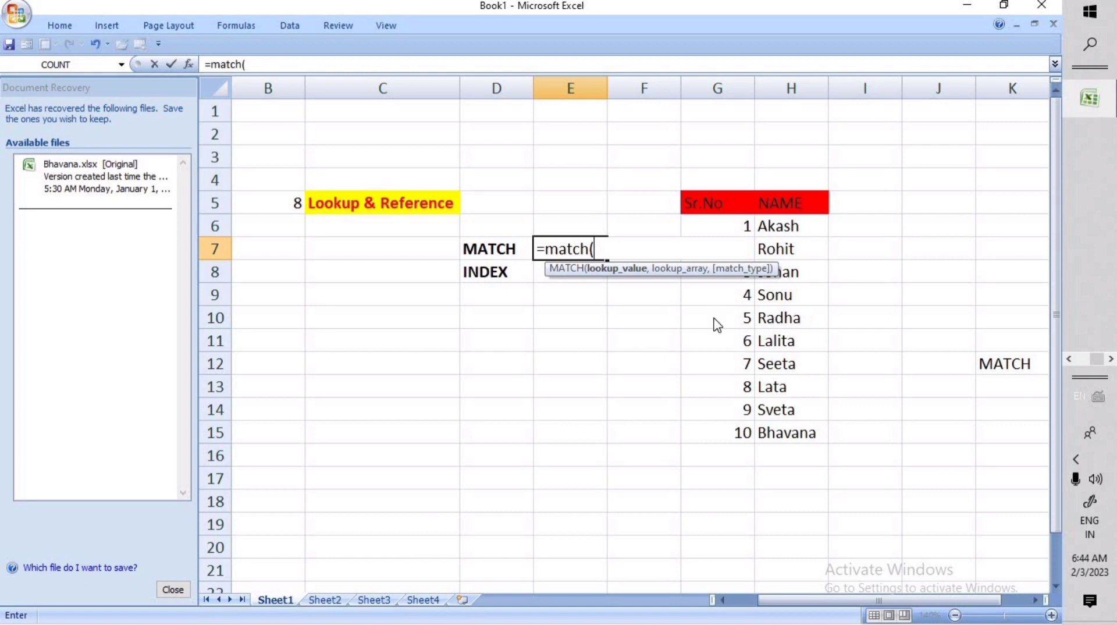
text("radh)
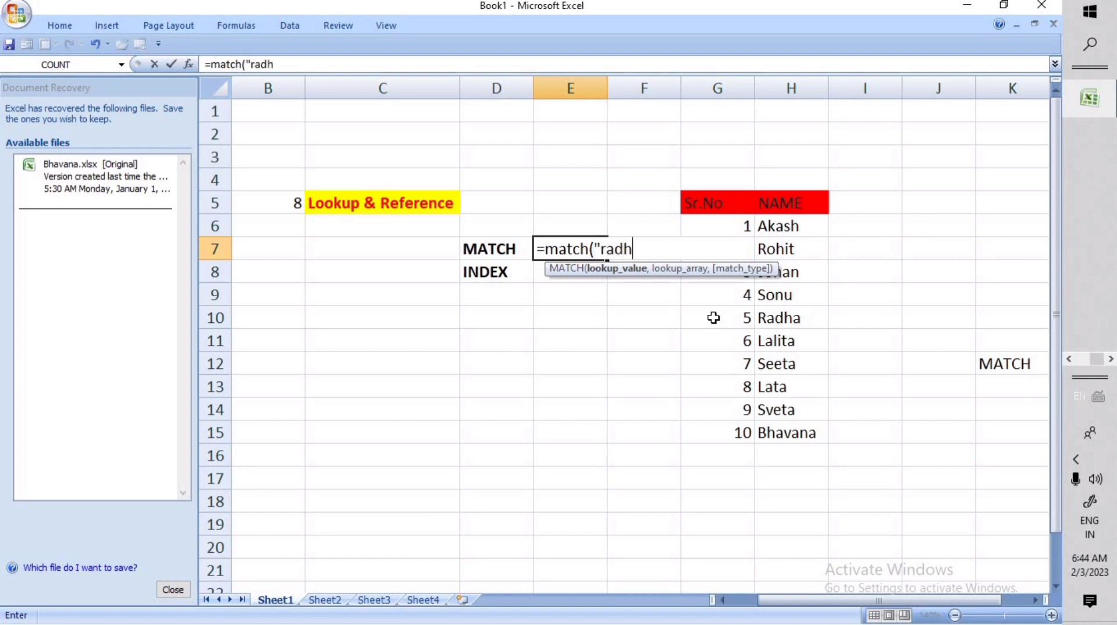
text(a",)
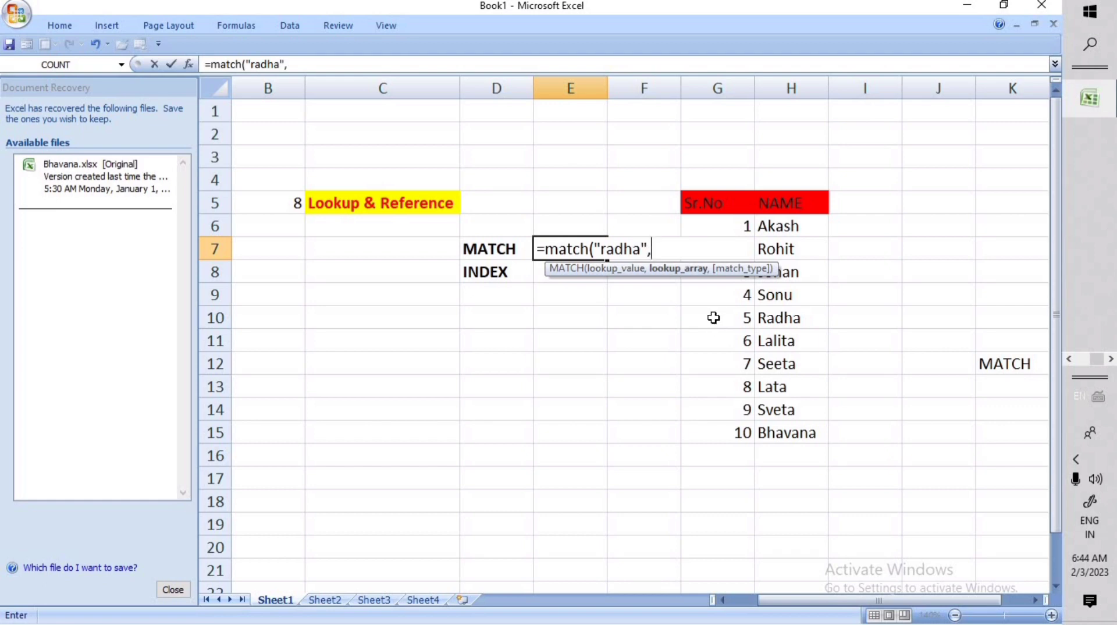
drag(768, 225, 784, 421)
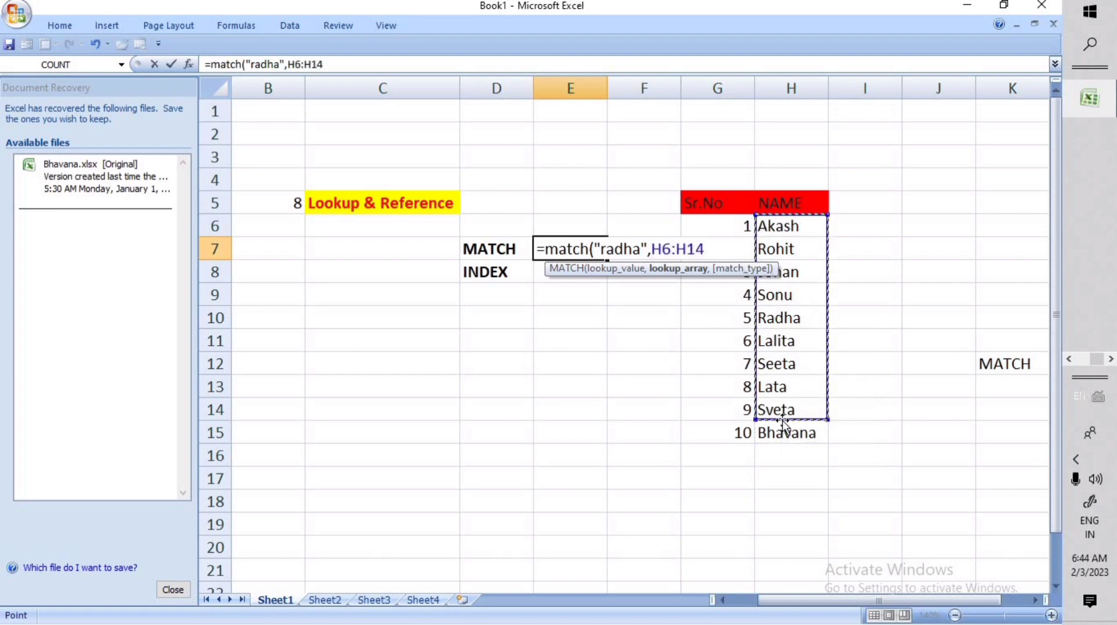
text())
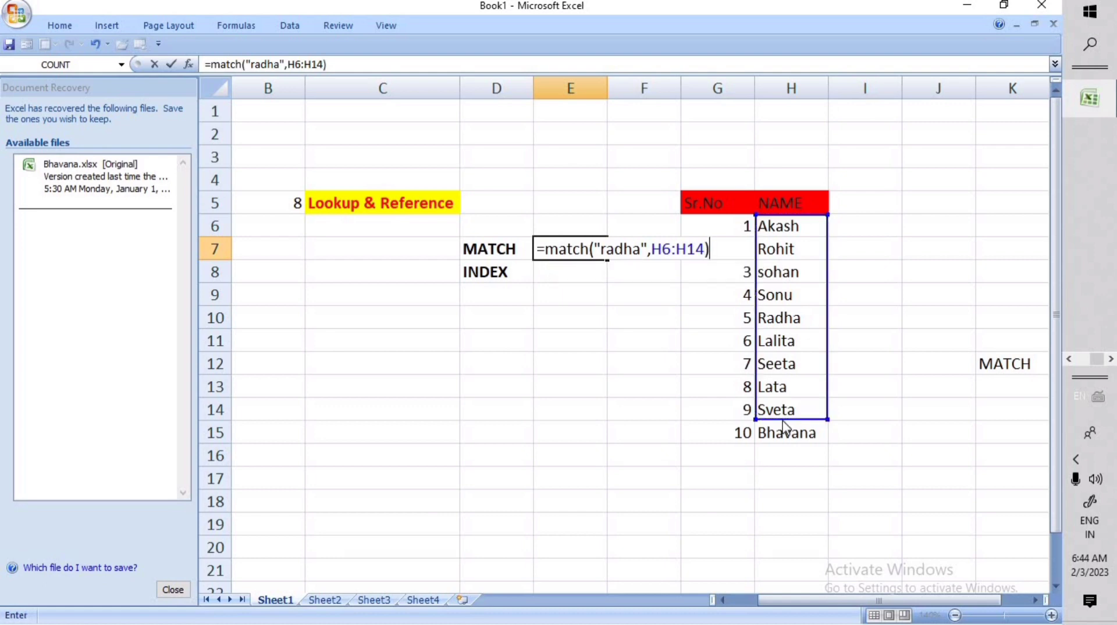
key(Return)
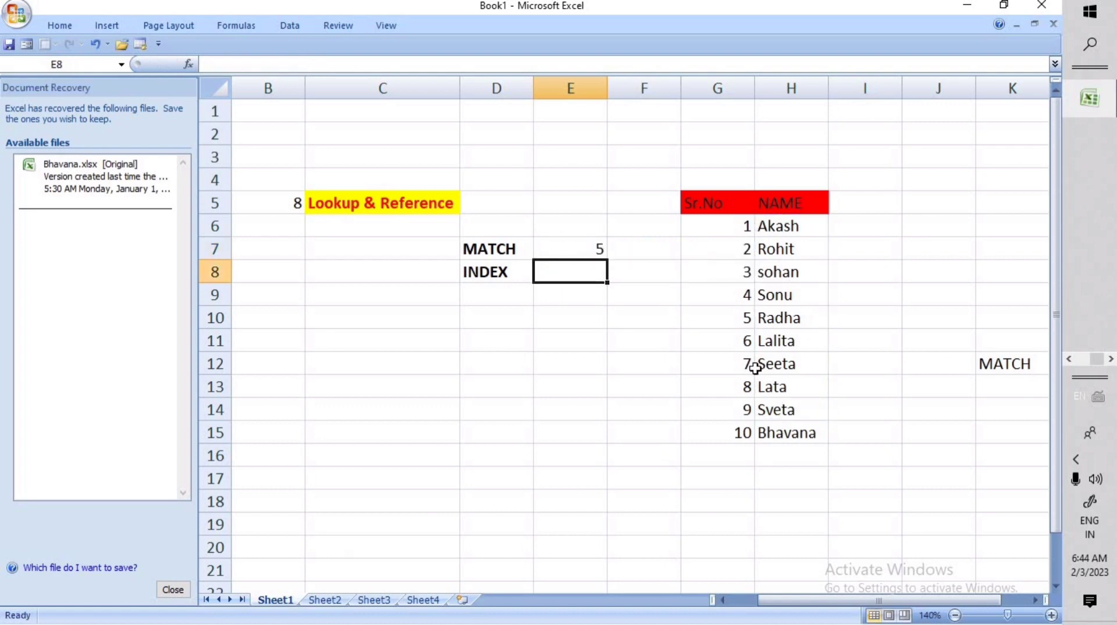
click(579, 249)
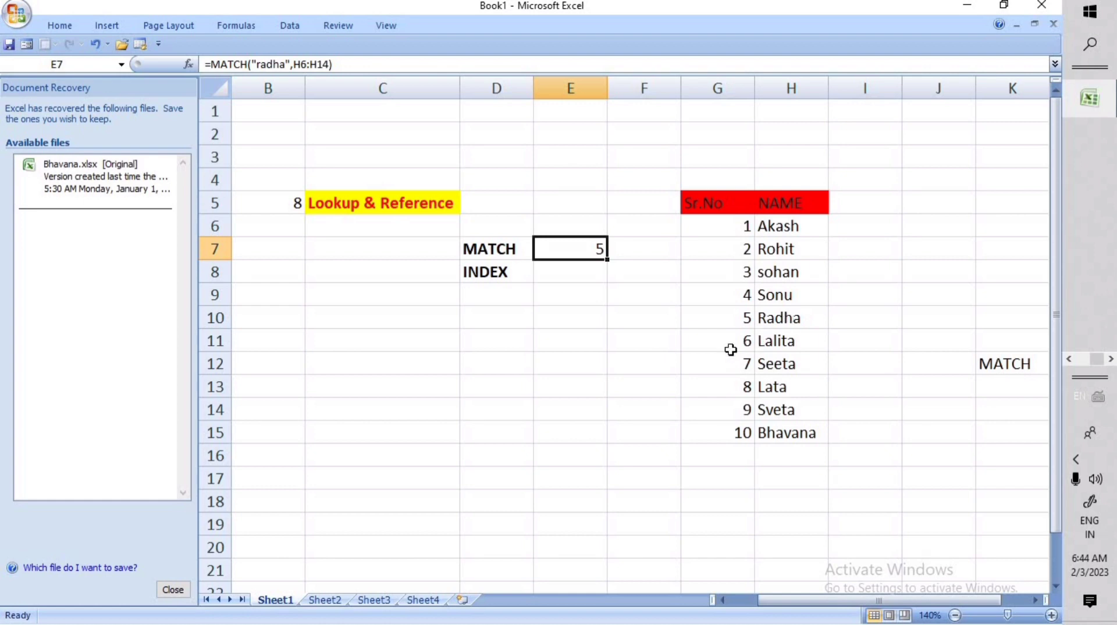
Step: Enter the formula =INDEX(G6:H15,6,2) in E8 to return the name in the table's sixth row, second column
click(581, 273)
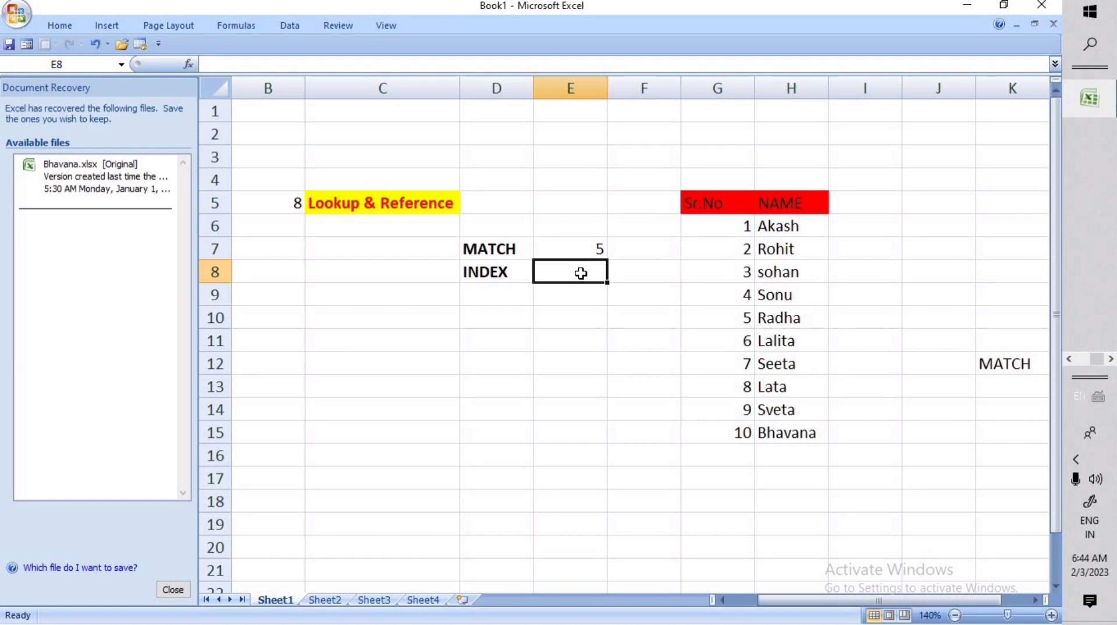
text(=)
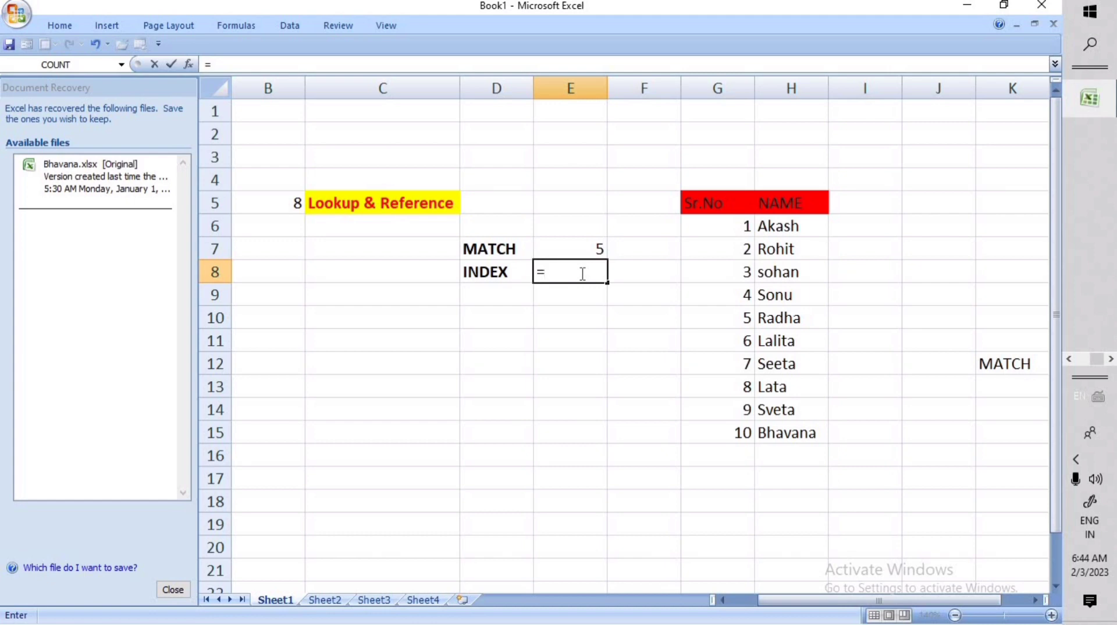
text(index)
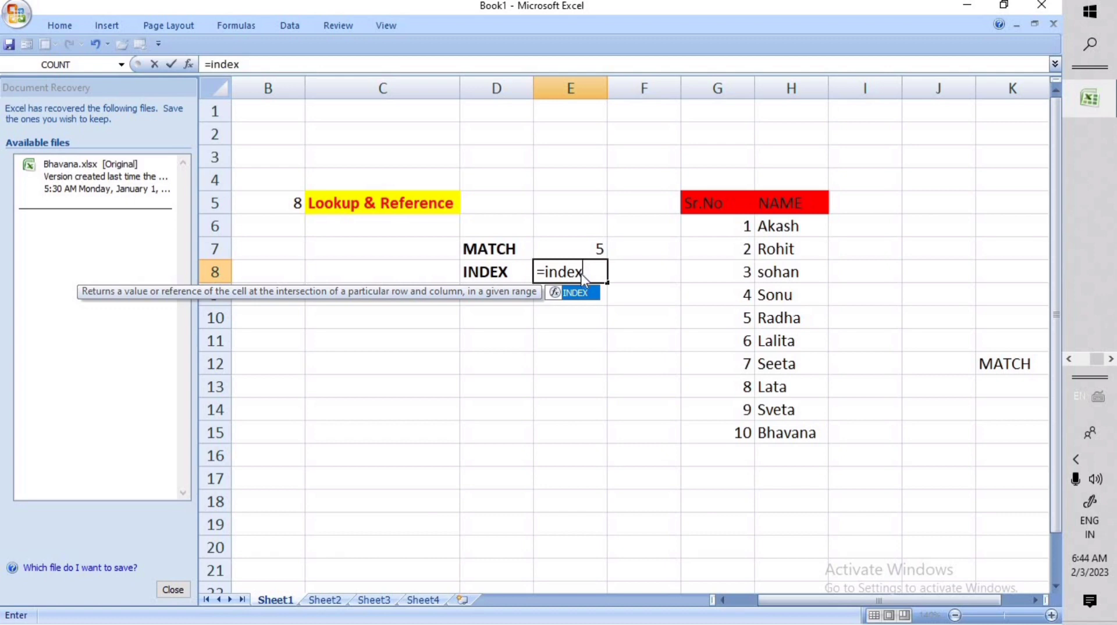
text(()
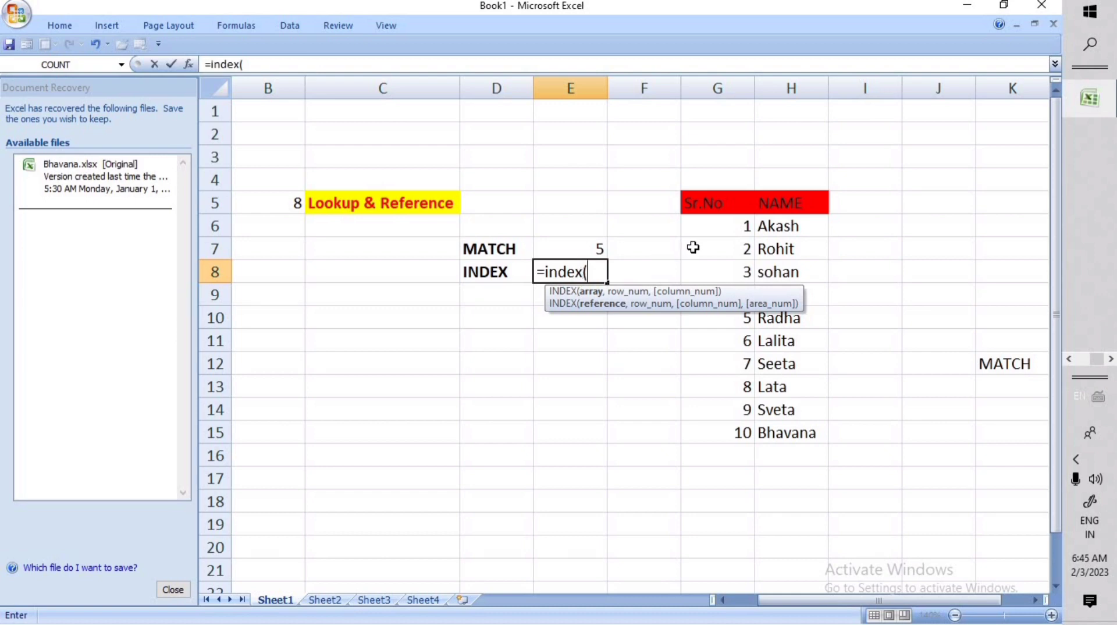
drag(696, 227, 782, 430)
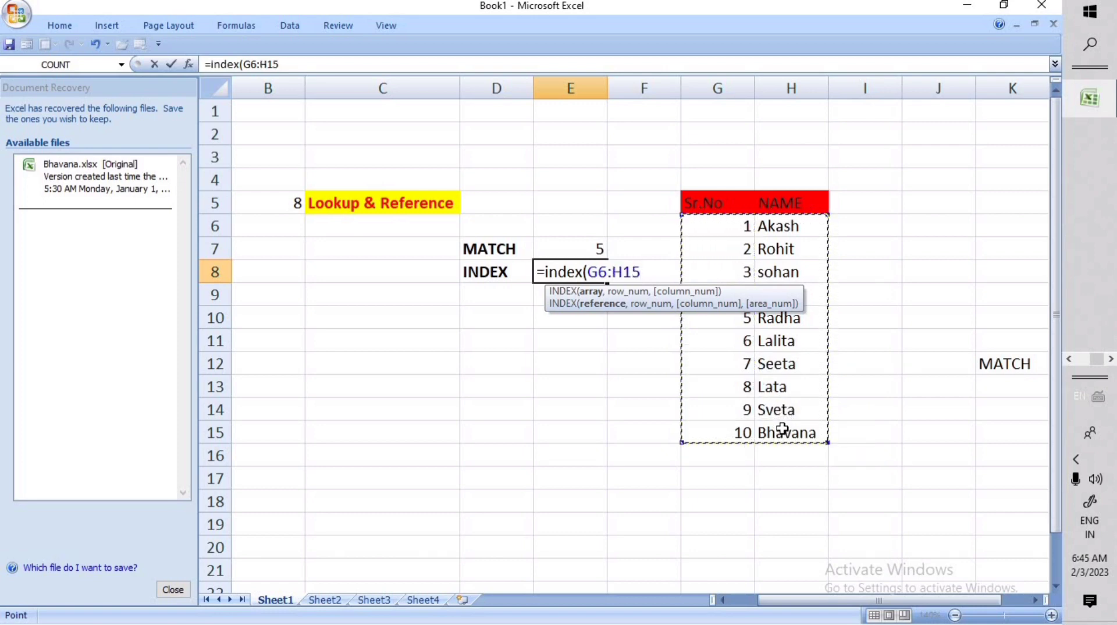
text(,6)
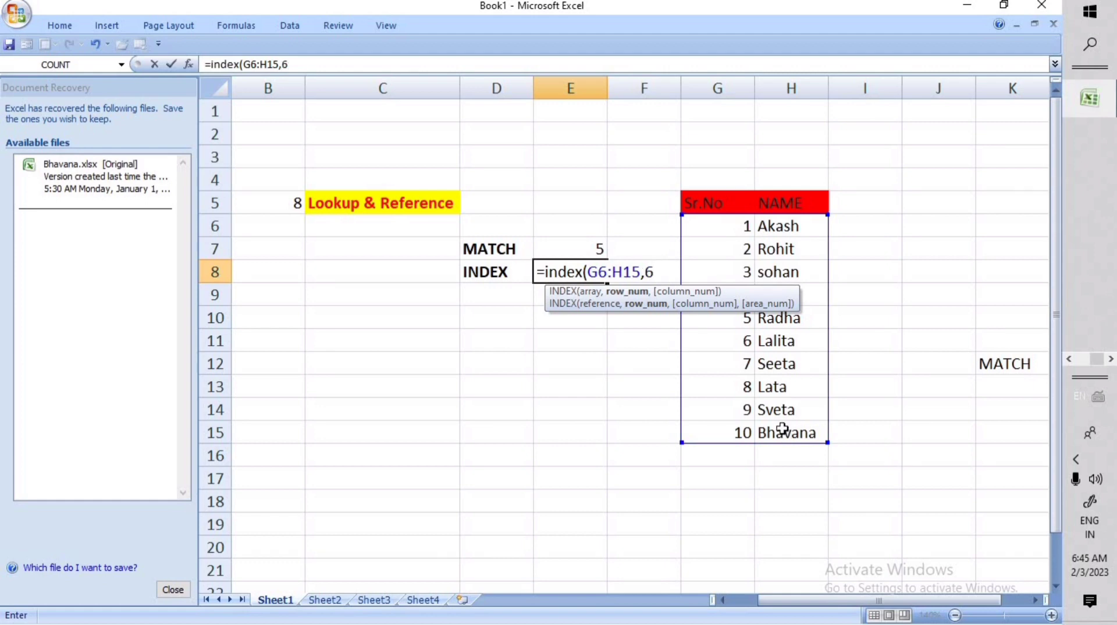
text(,)
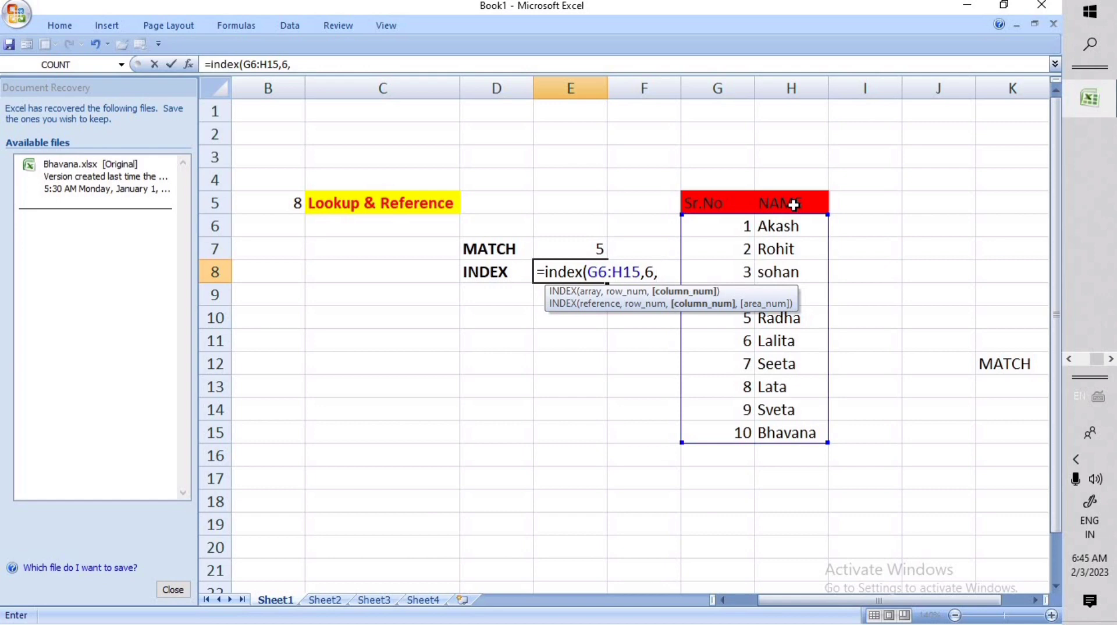
text(2))
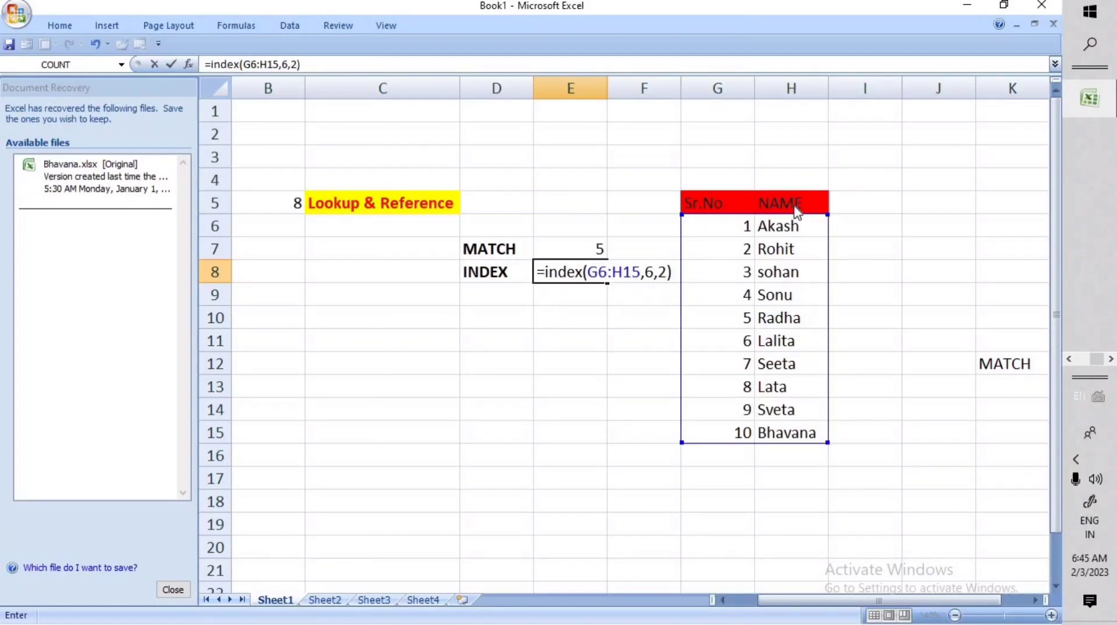
key(Return)
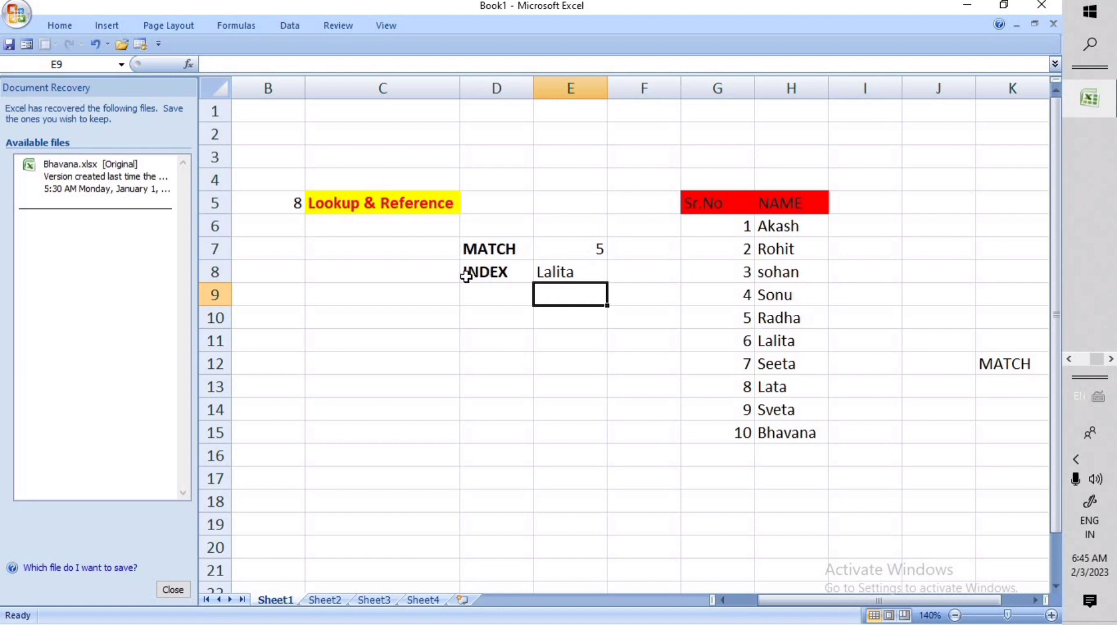
click(235, 22)
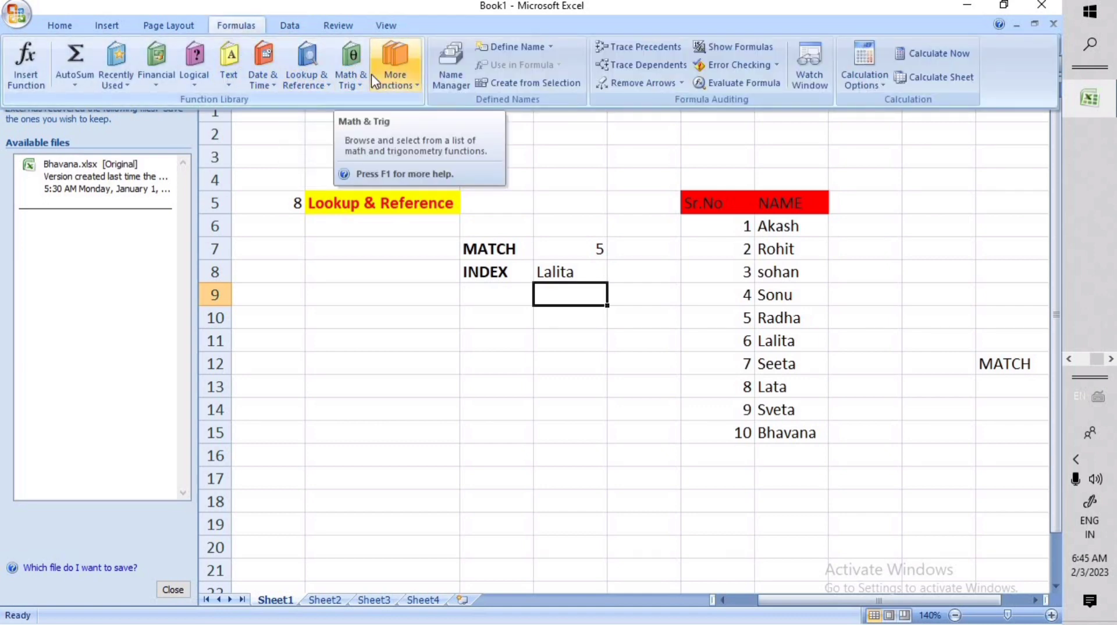
click(354, 86)
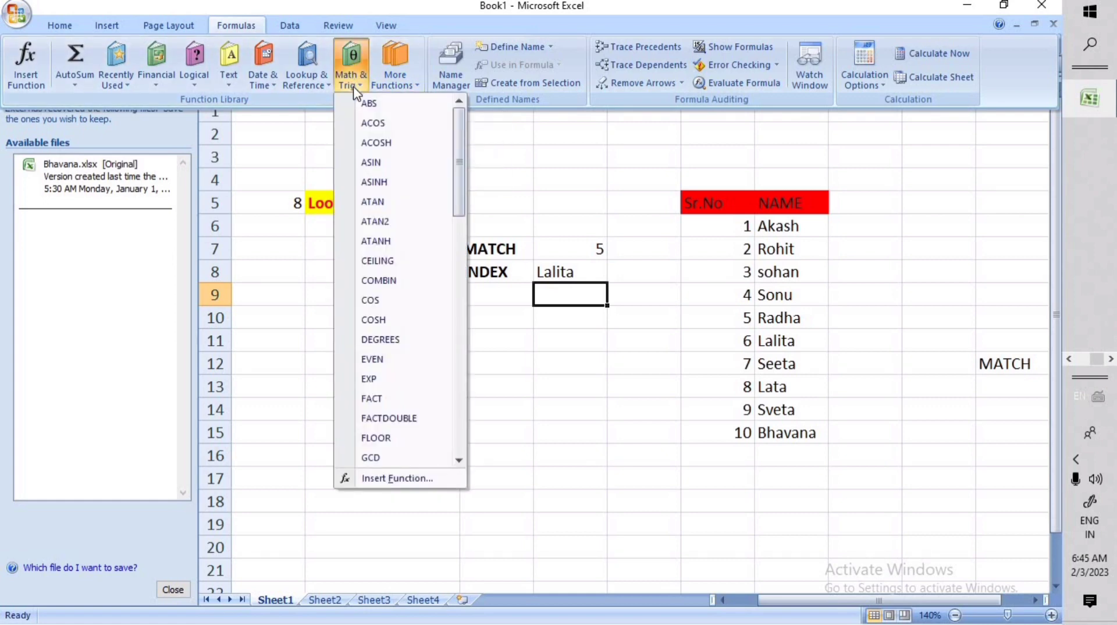
click(319, 103)
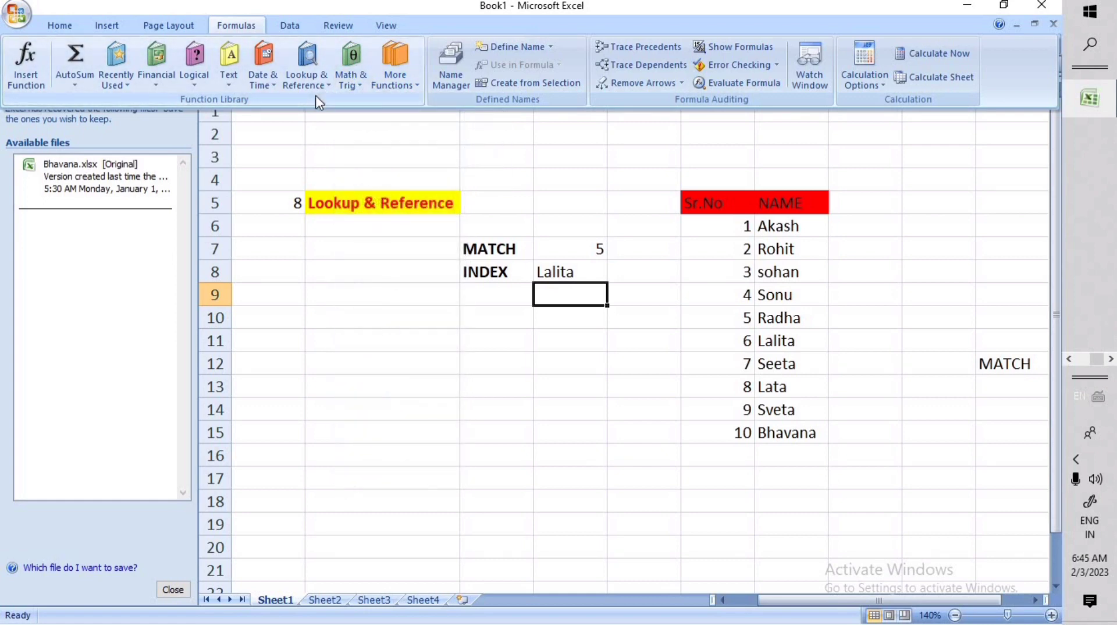
Step: Switch to Sheet2 with the Math & Trig examples and enlarge the worksheet to 150%
click(317, 603)
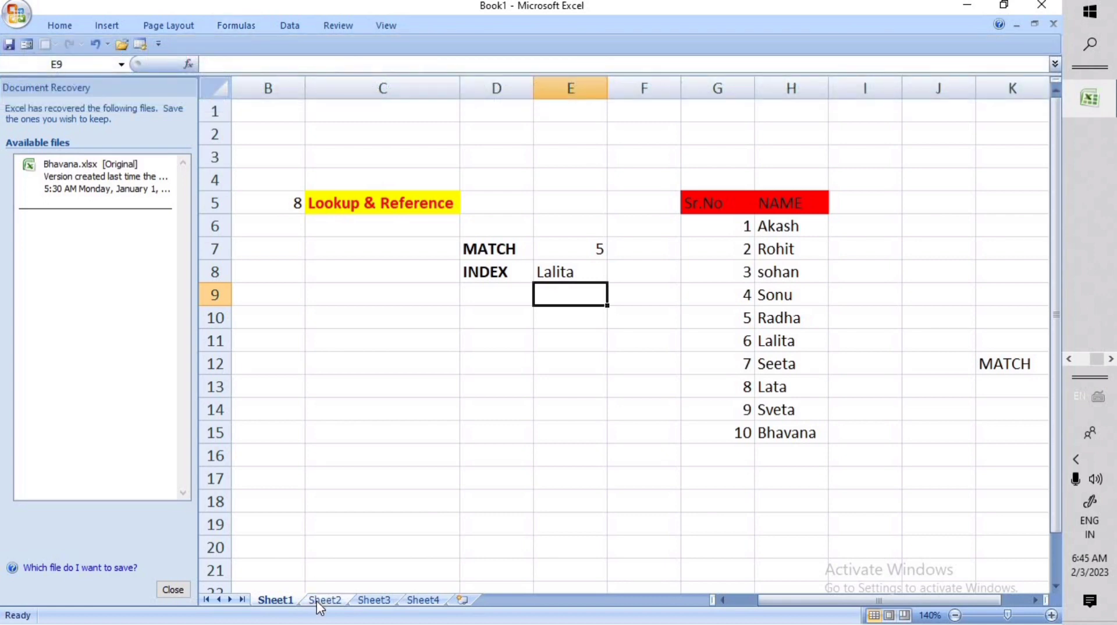
click(322, 600)
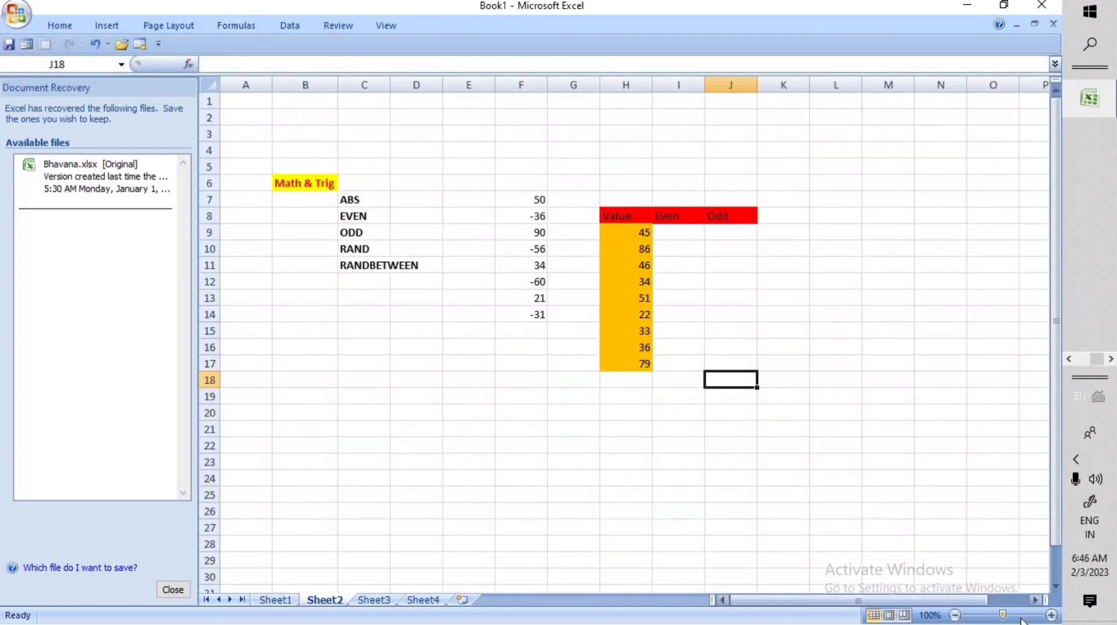
click(1052, 615)
click(1053, 616)
click(1052, 616)
click(1052, 616)
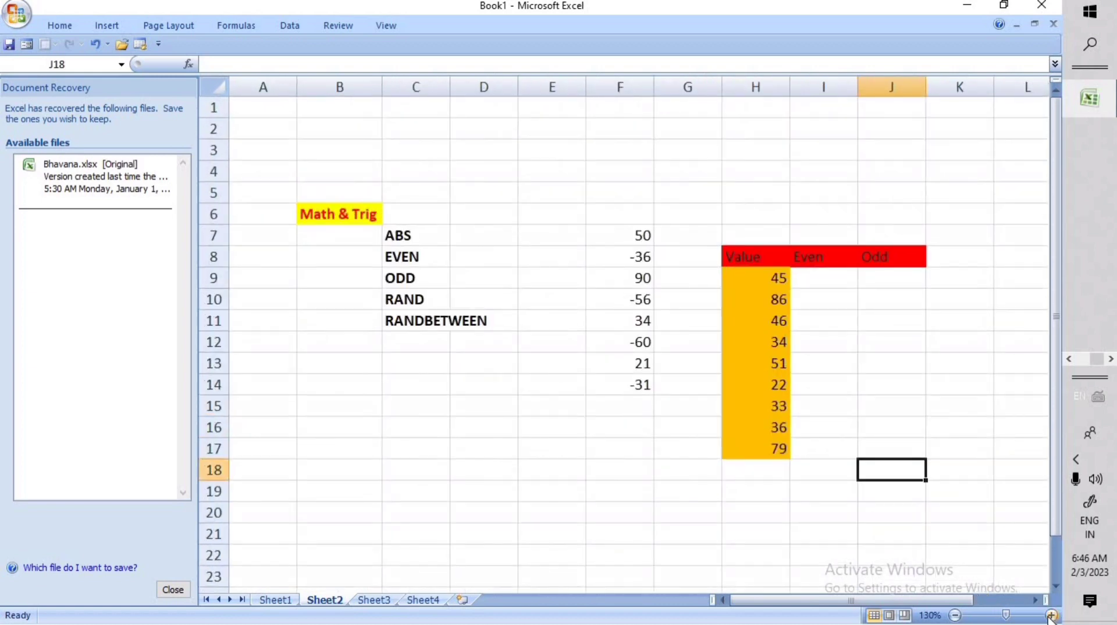
click(1052, 616)
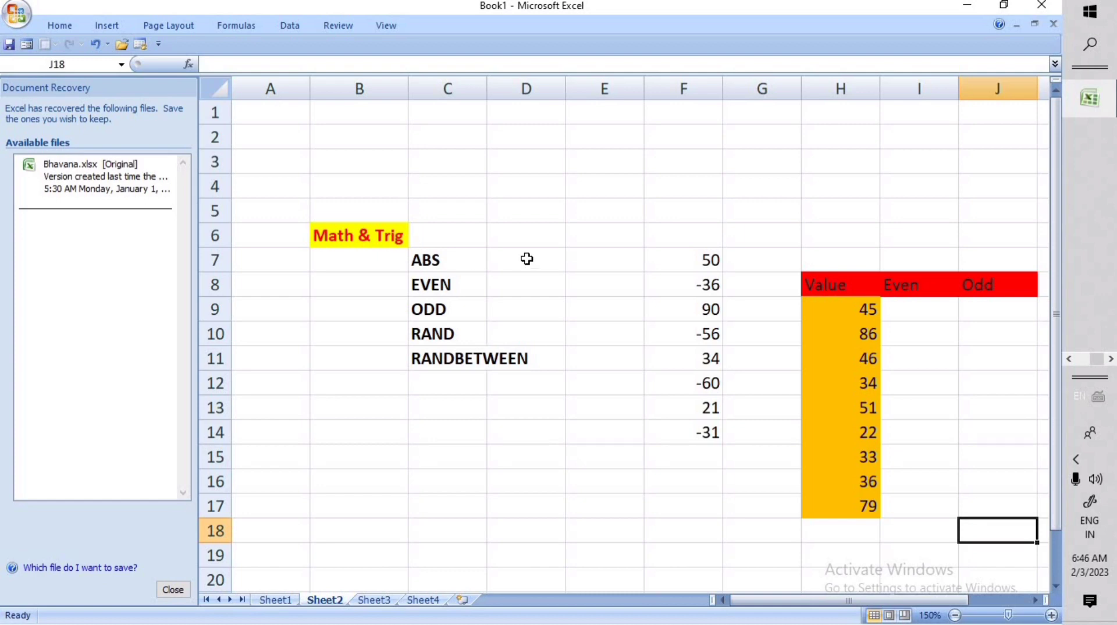
Step: Enter the formula =ABS(F7) in E7 to return the absolute value of the first number in column F
click(584, 257)
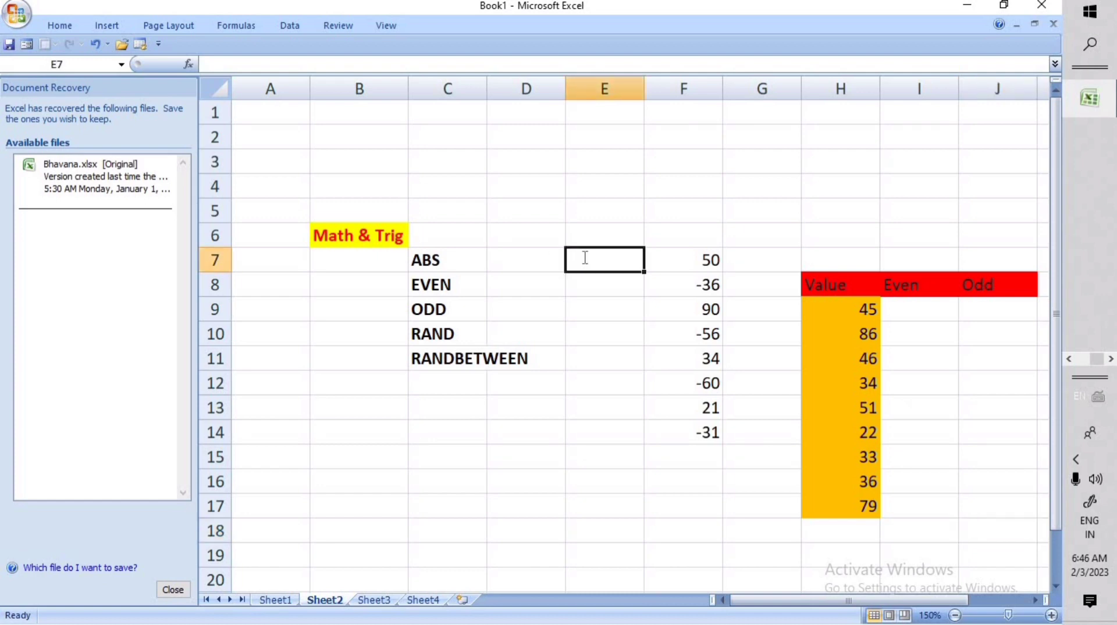
text(=)
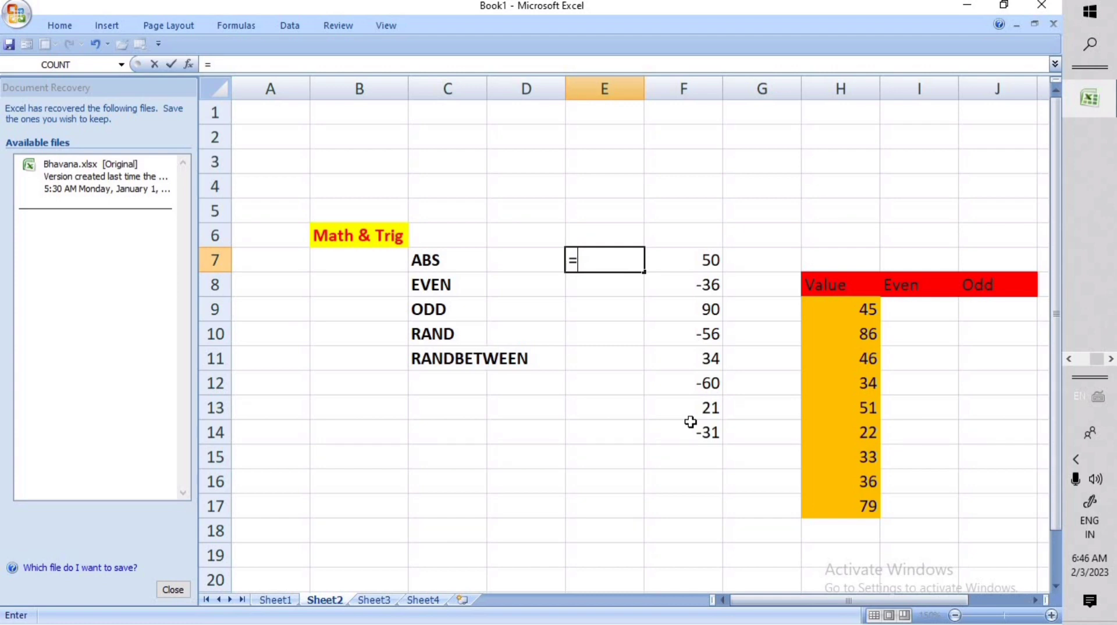
text(abs)
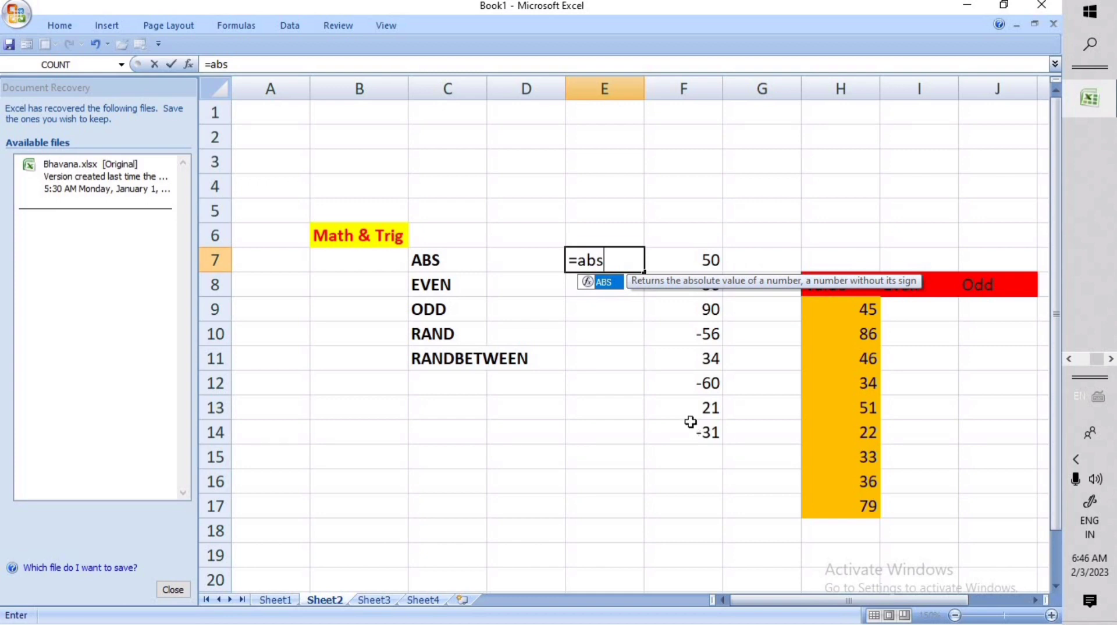
text(()
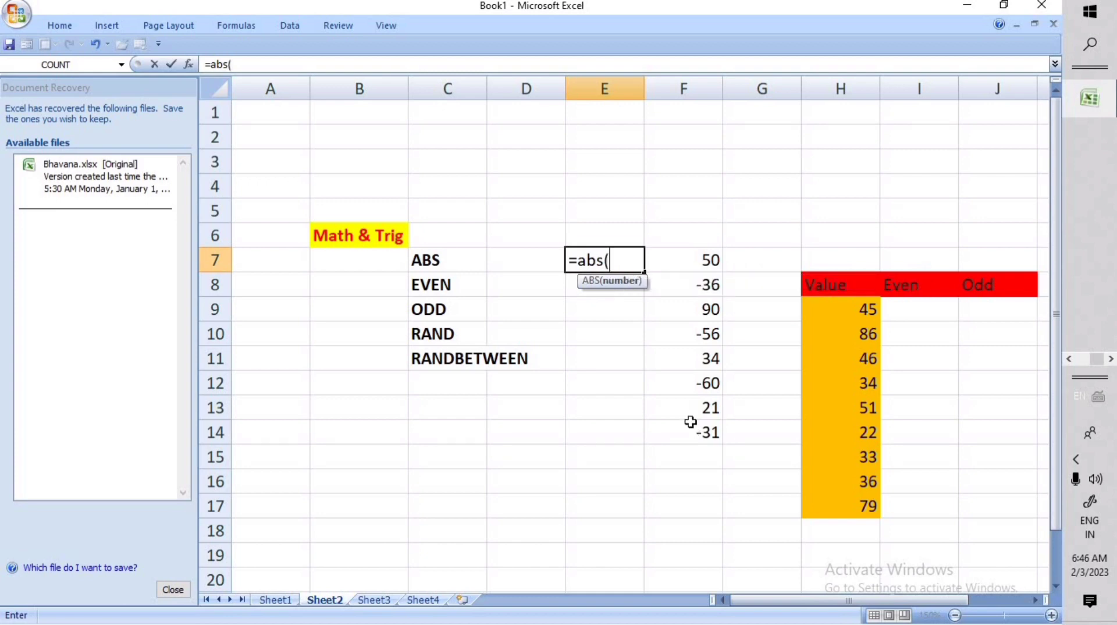
click(696, 260)
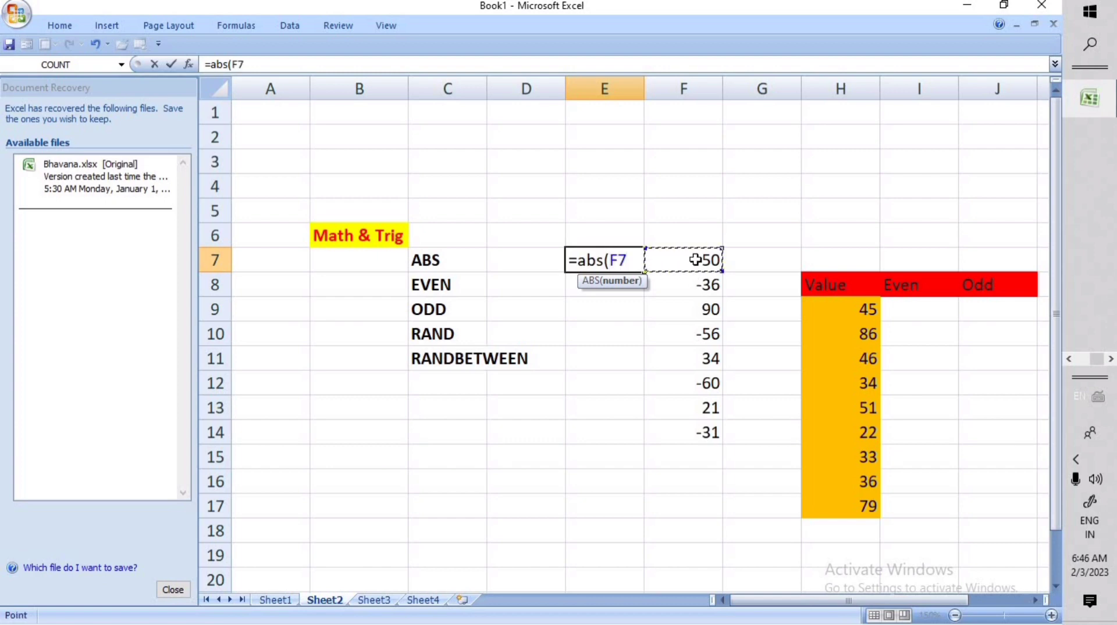
text())
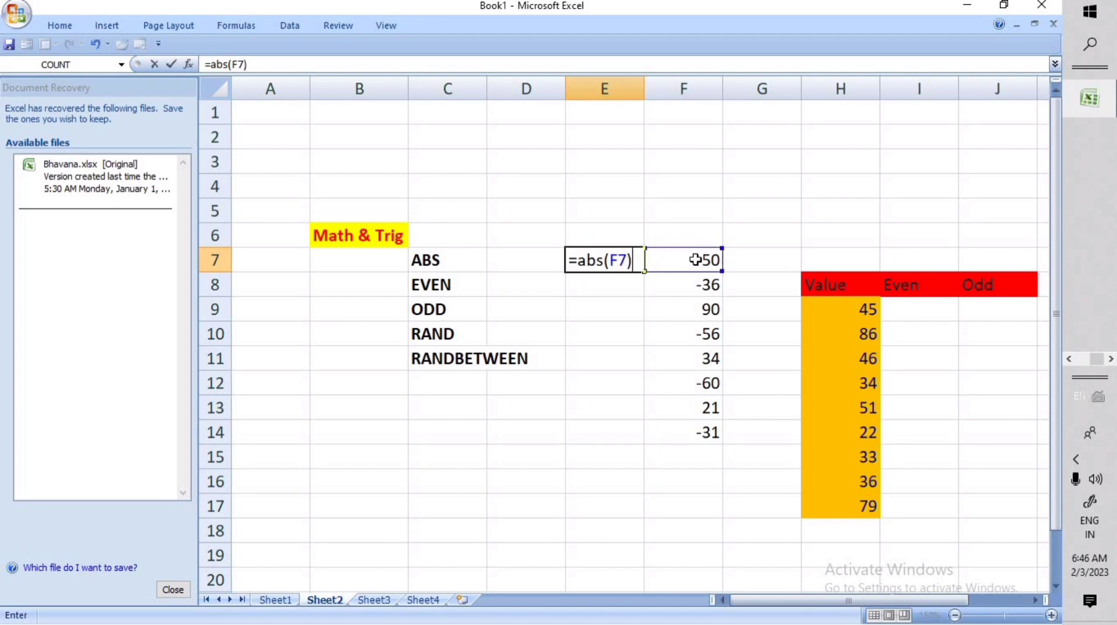
key(Return)
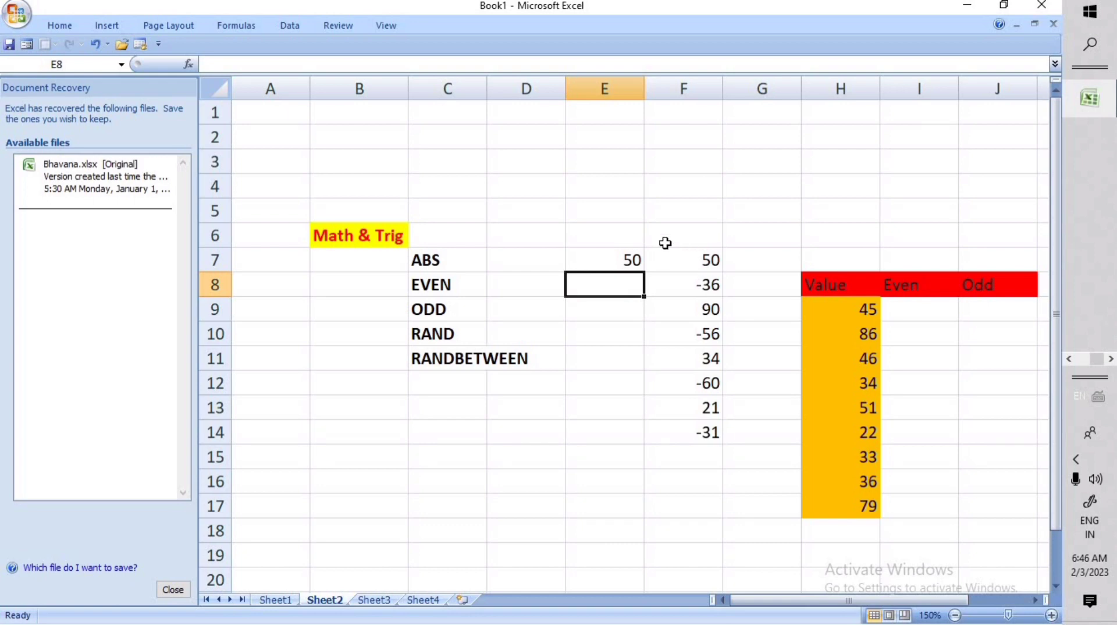
Step: Fill the ABS formula from E7 down to E14 and compare the results with the original numbers in column F
click(589, 259)
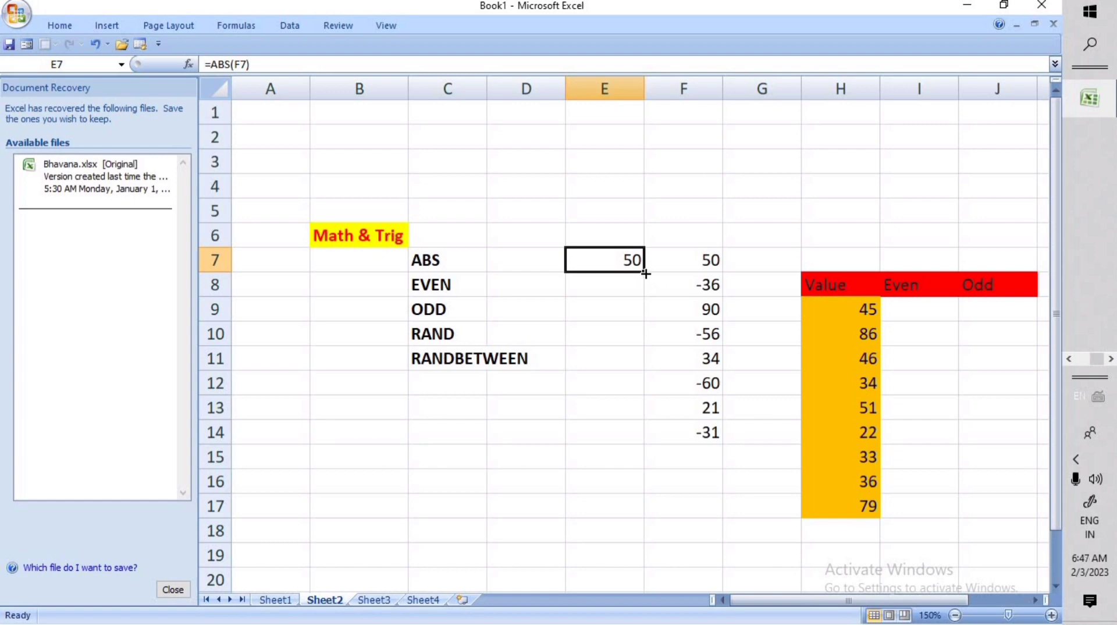
drag(645, 277, 627, 442)
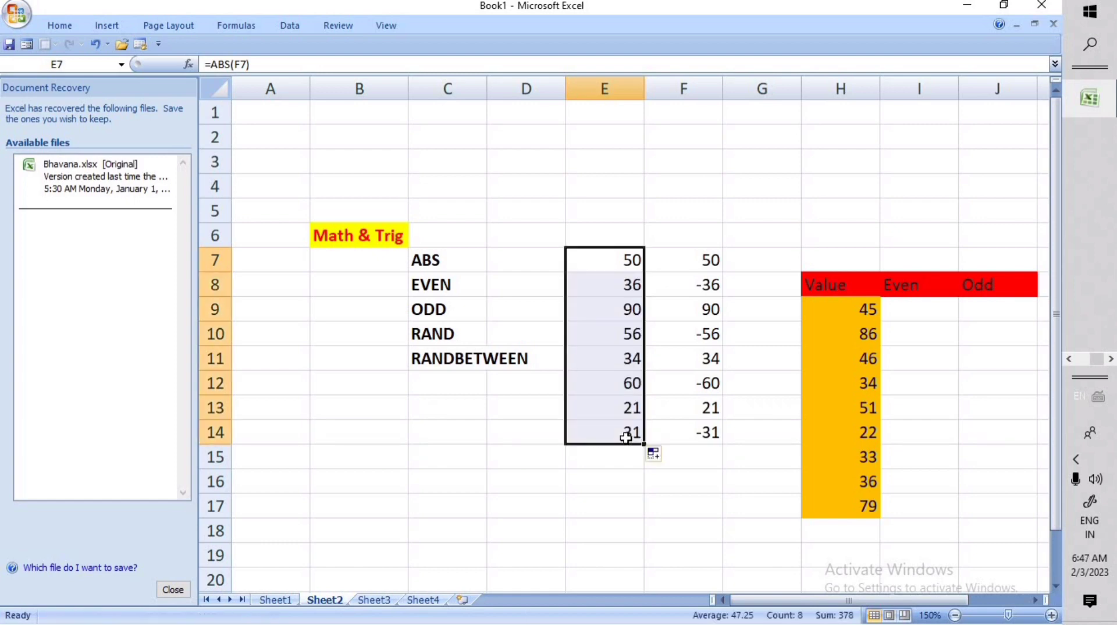
click(612, 484)
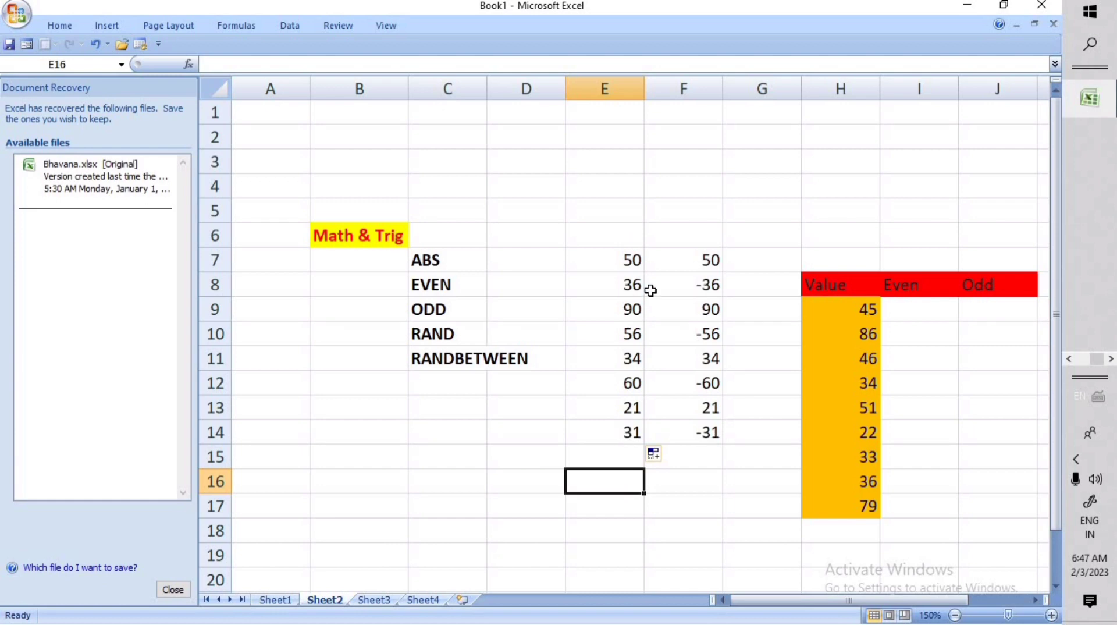
drag(609, 244, 672, 431)
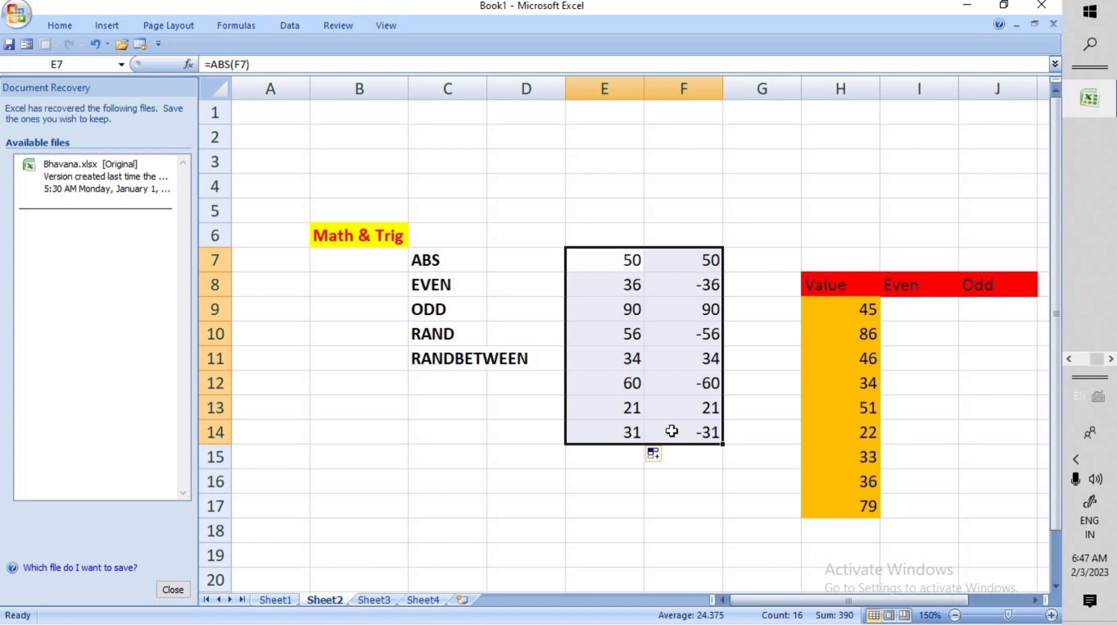
click(558, 458)
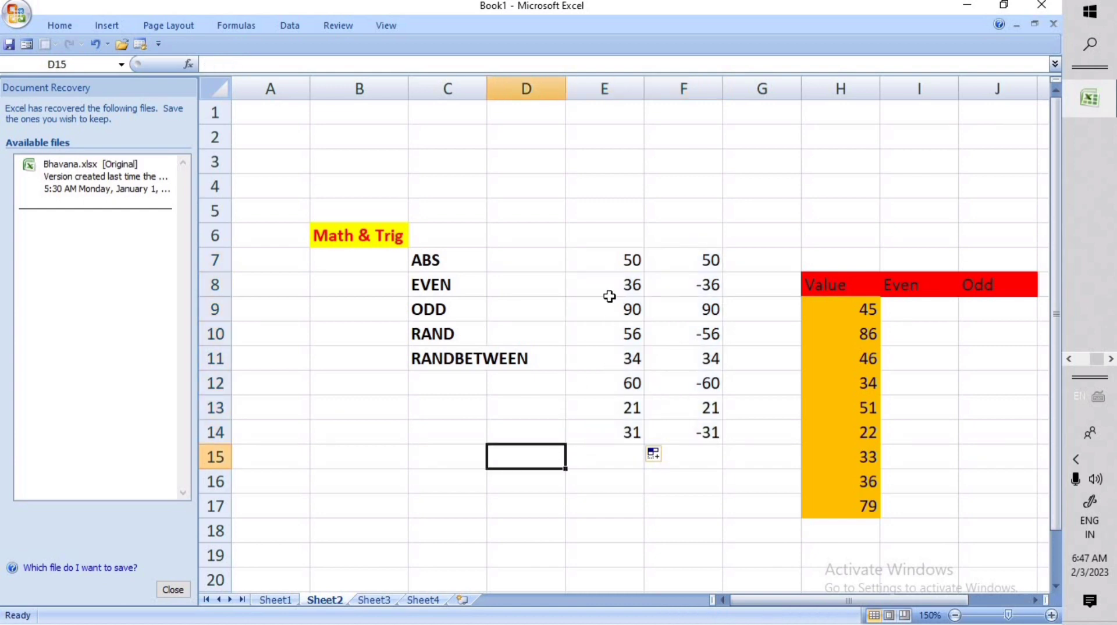
Step: Undo the fill and the ABS formula entry so that column E is cleared
click(97, 45)
click(97, 45)
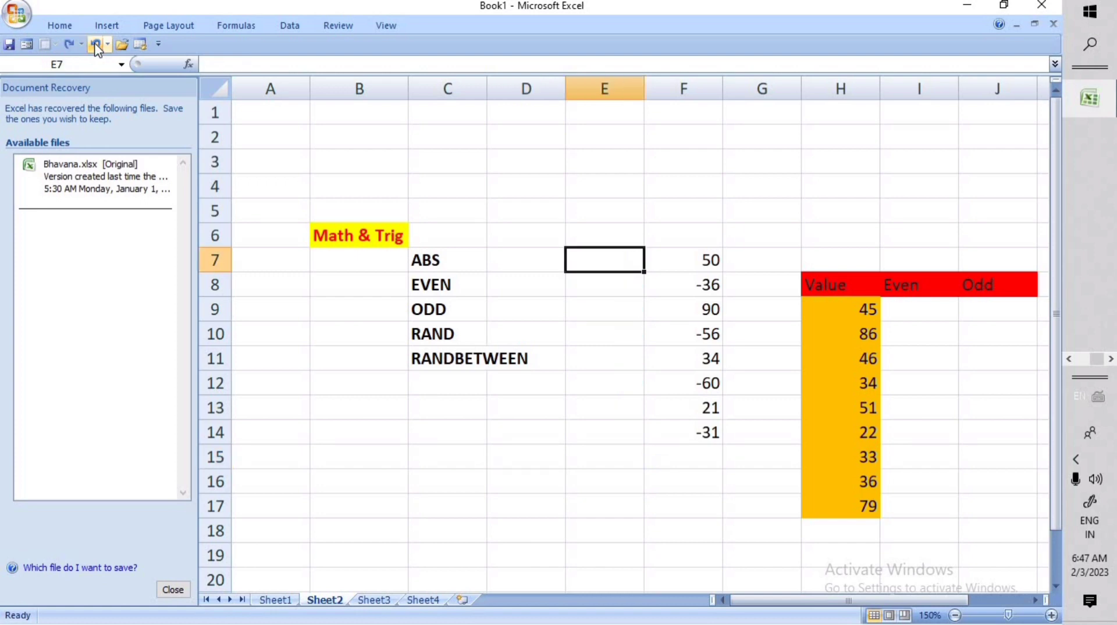
click(97, 44)
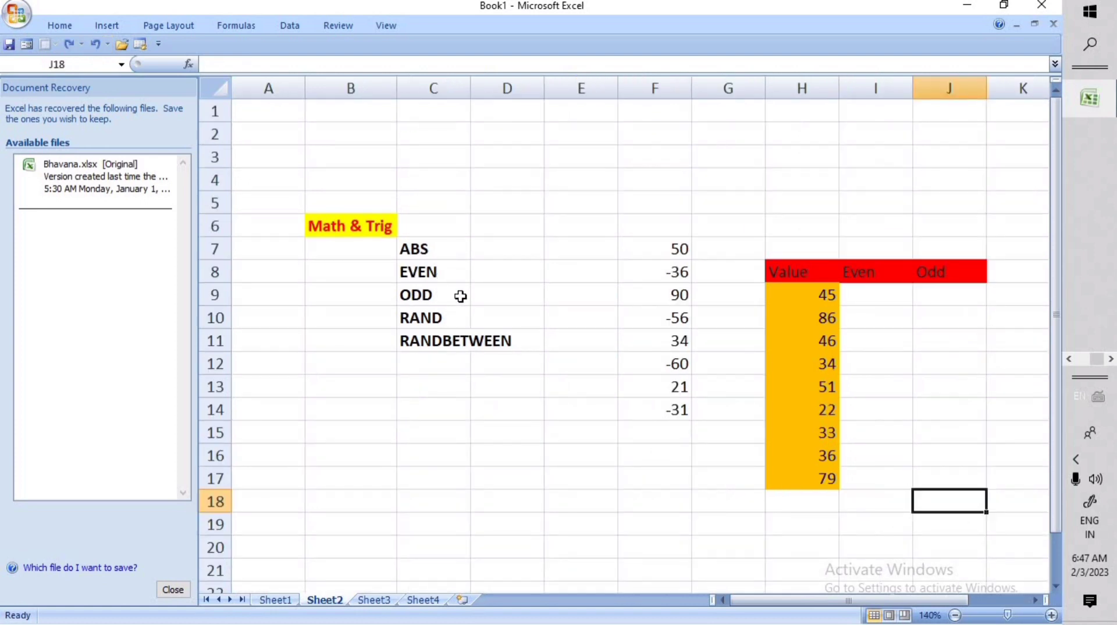
Step: Enter the formula =EVEN(H9) in I9 to round the first number of the Value column to an even integer
click(1051, 616)
click(1052, 616)
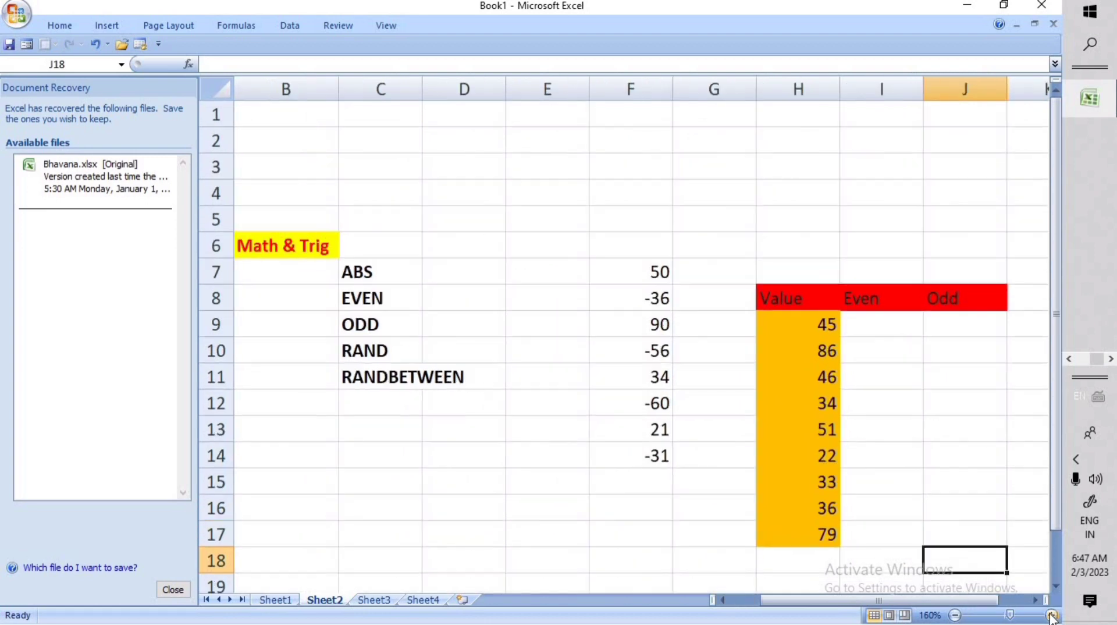
click(1052, 616)
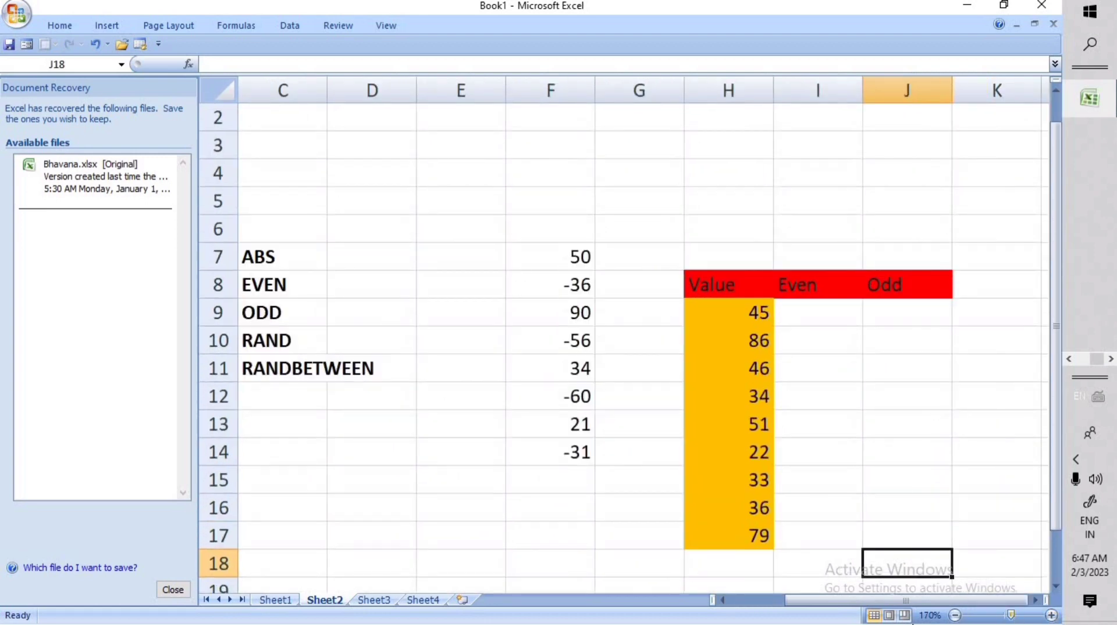
click(955, 615)
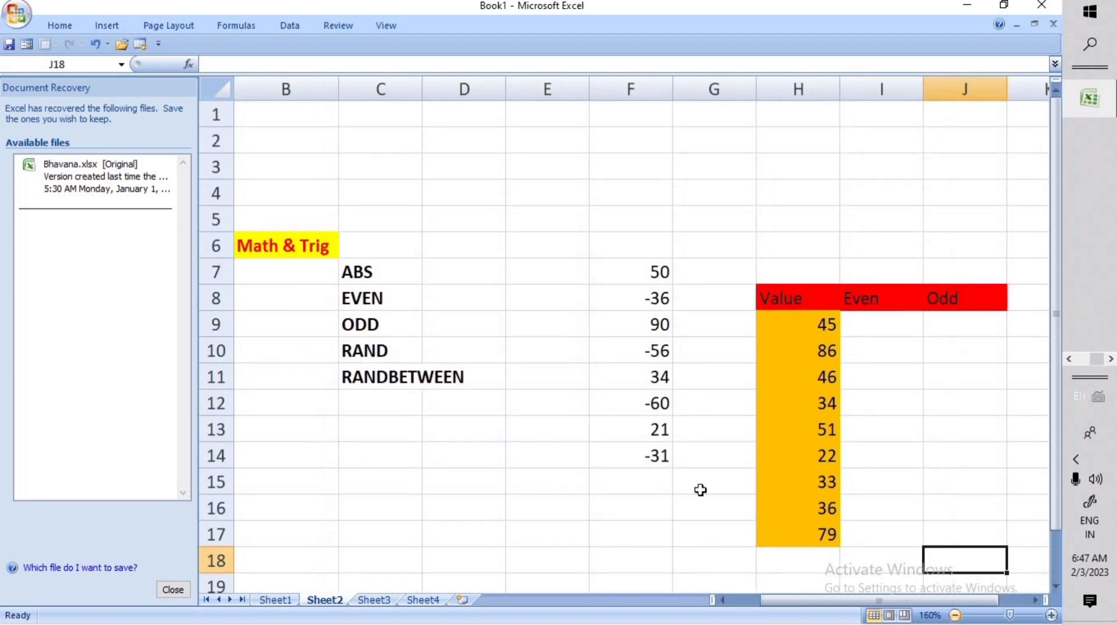
click(554, 272)
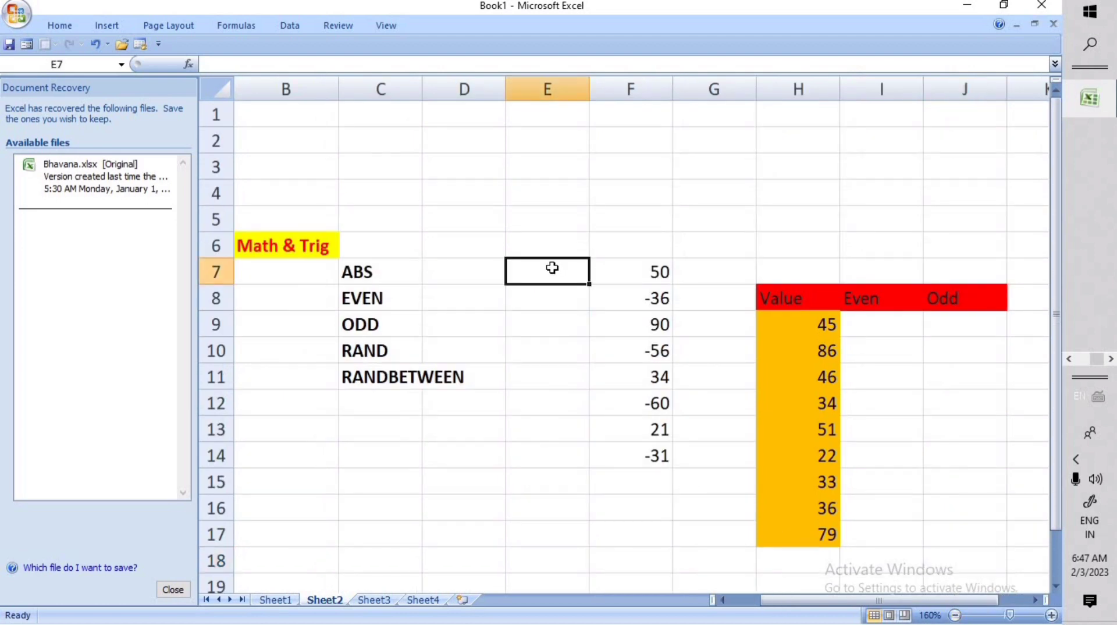
click(532, 295)
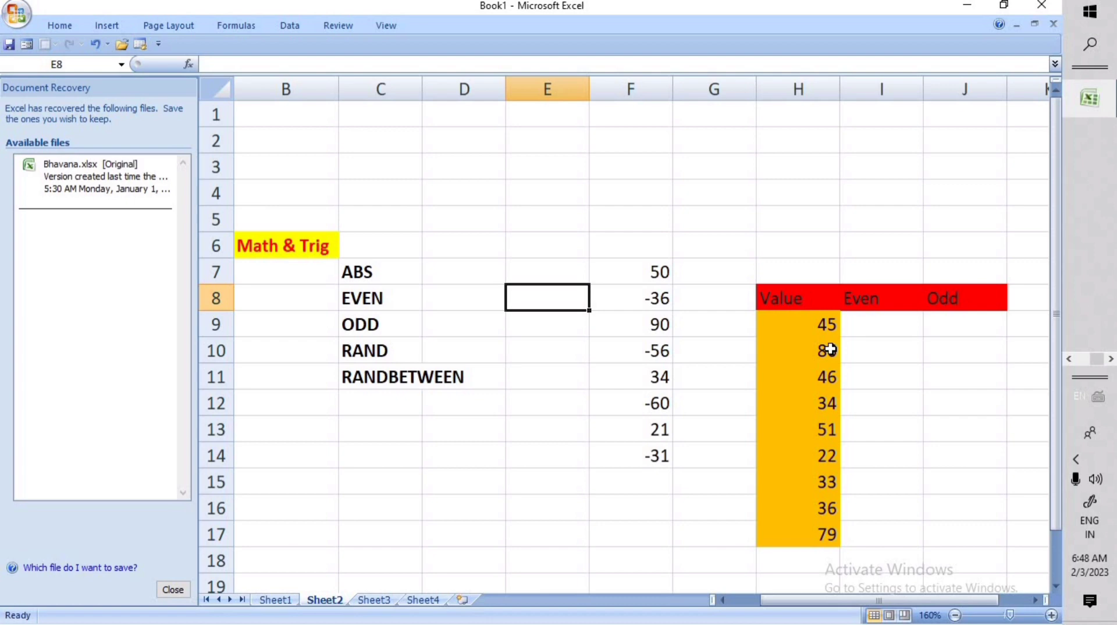
click(862, 324)
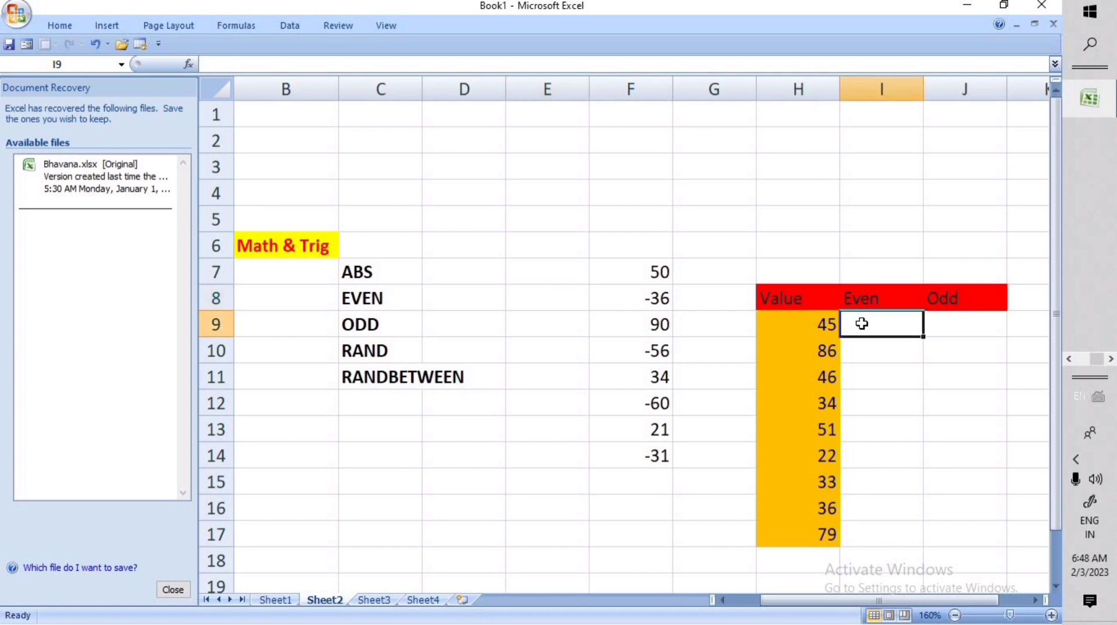
text(=)
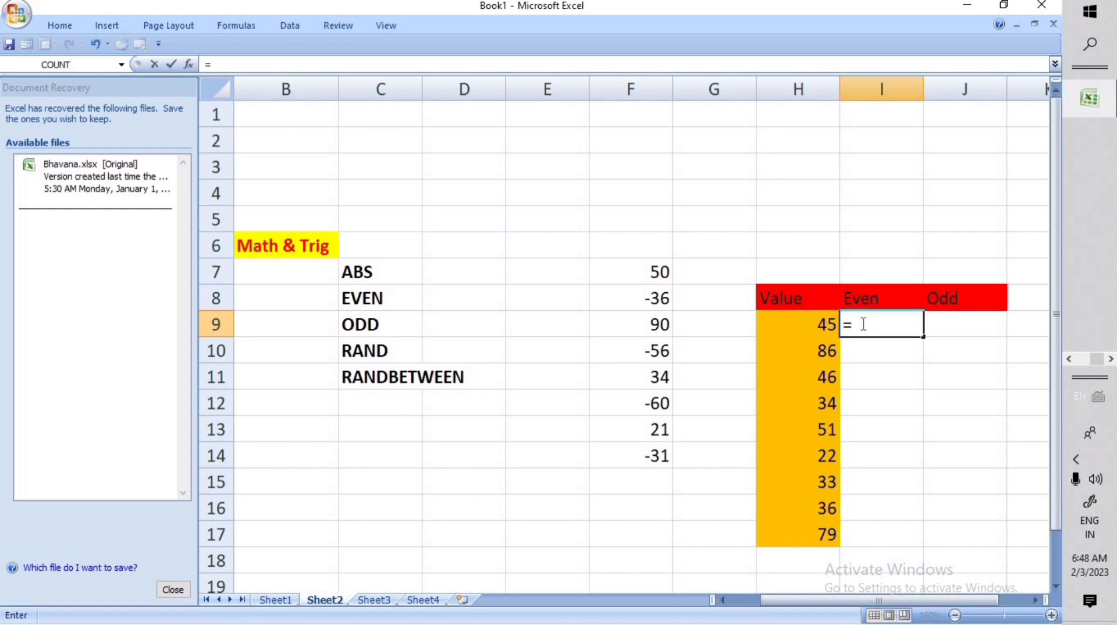
text(even)
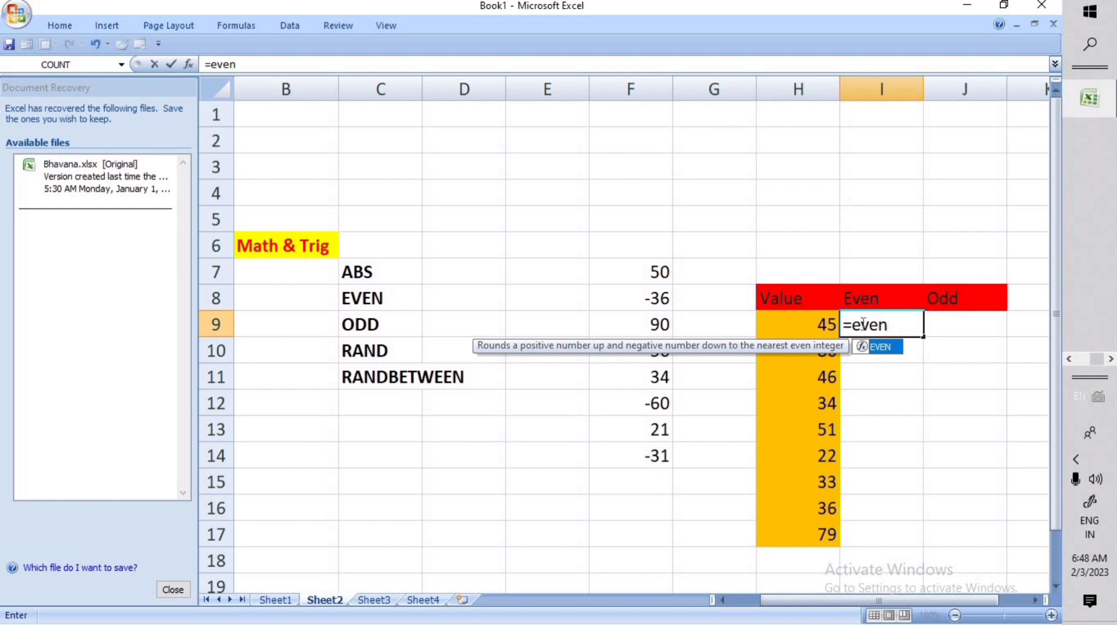
text(()
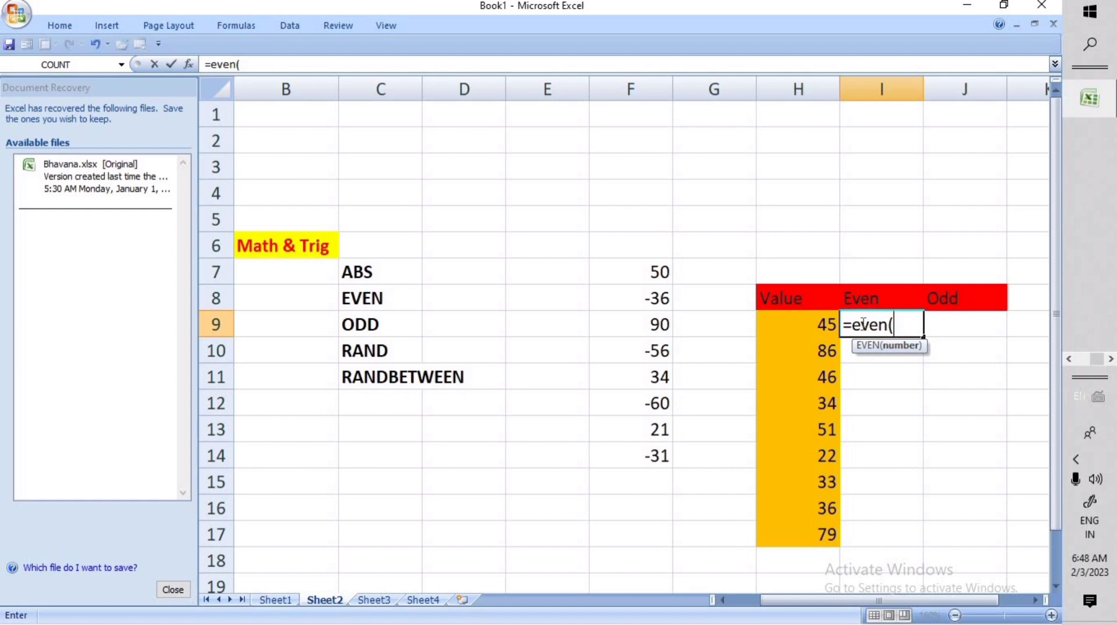
click(821, 325)
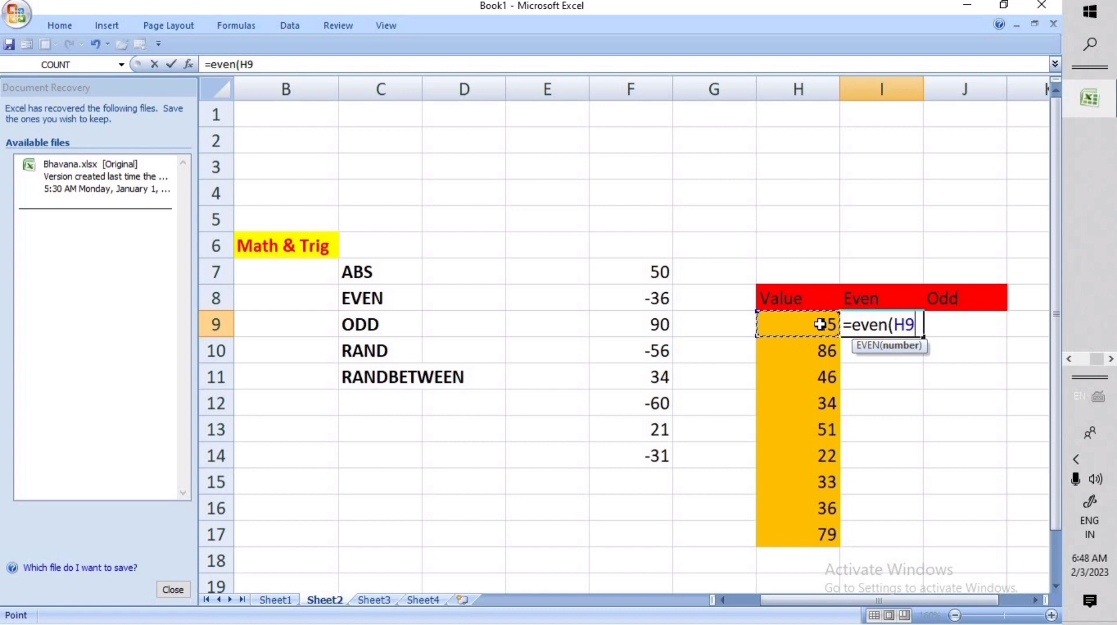
text())
key(Return)
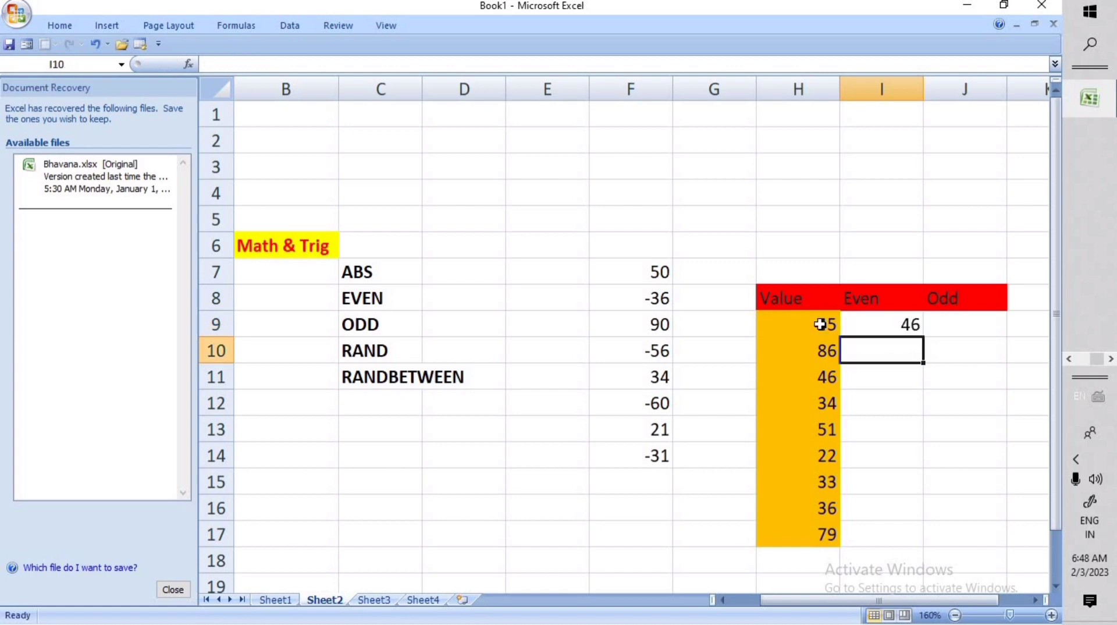
Step: Fill the EVEN formula from I9 down to I17 for the remaining numbers in the Value column
click(885, 325)
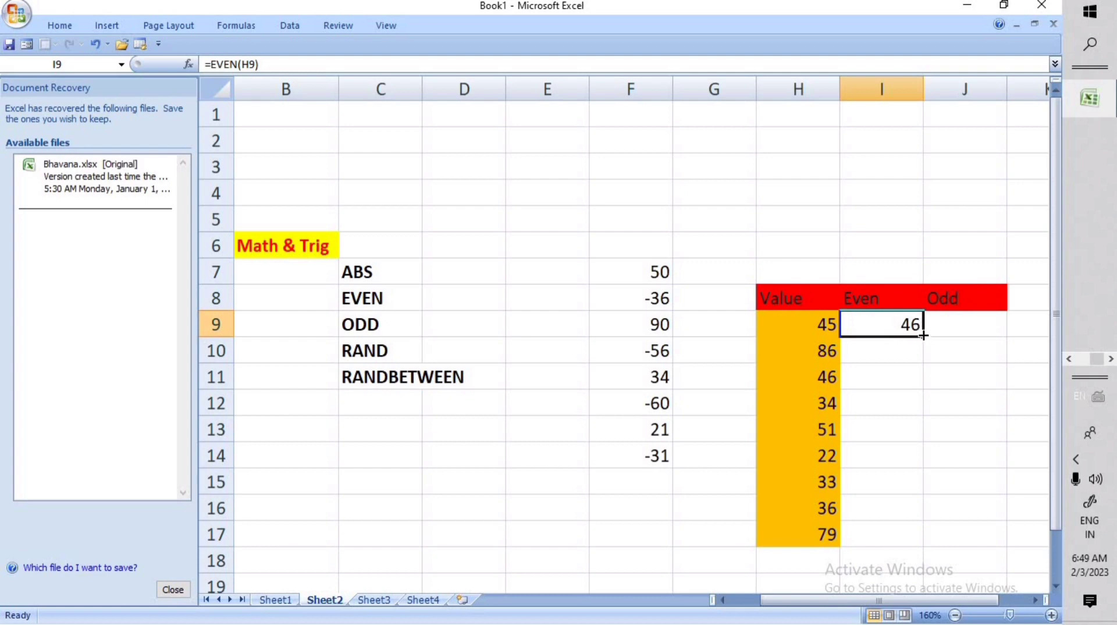
drag(923, 335, 910, 545)
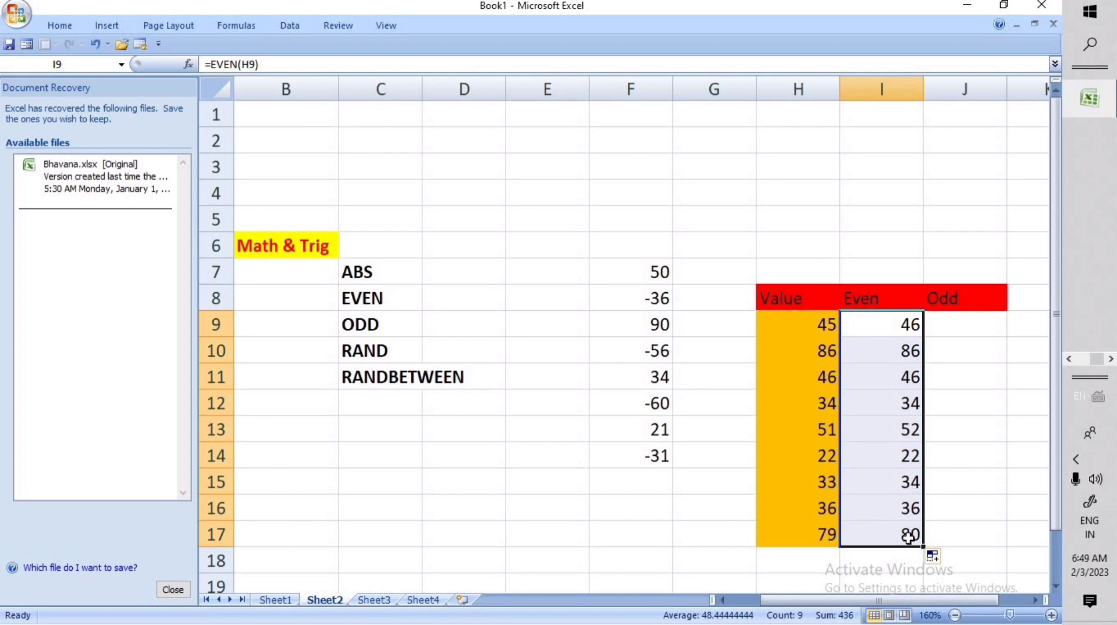
click(986, 404)
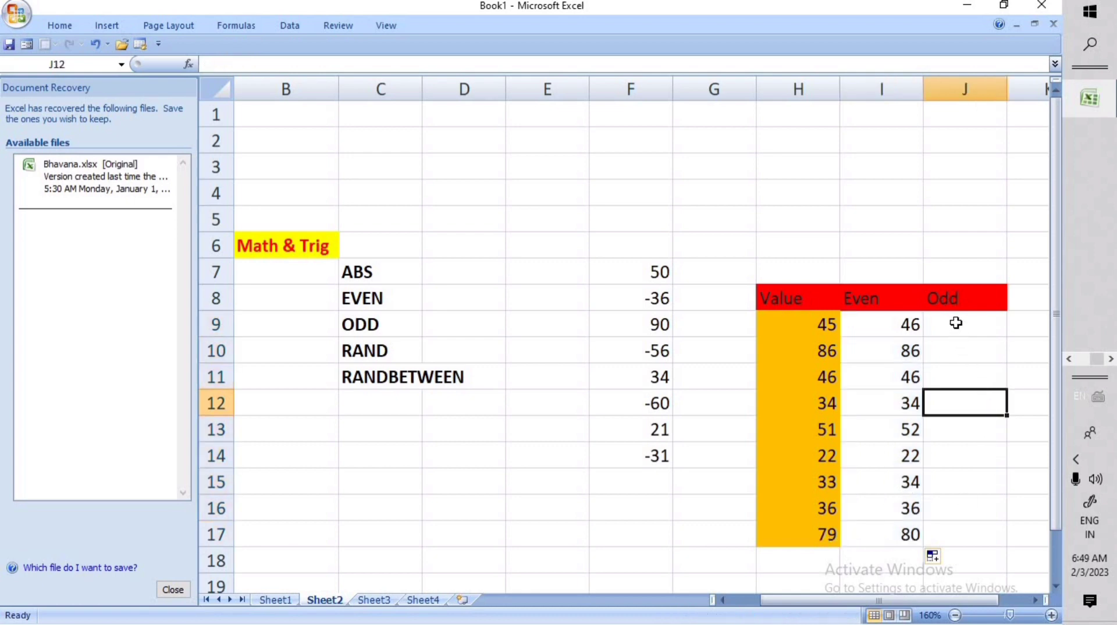
Step: Enter the formula =ODD(H9) in J9 to round the first number of the Value column to an odd integer
click(954, 330)
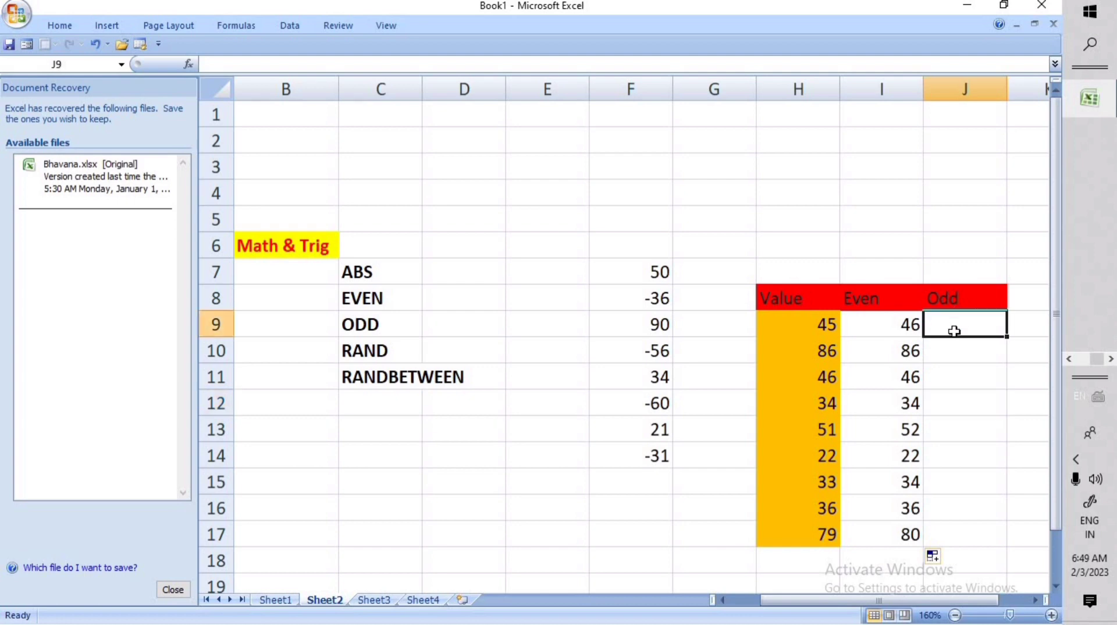
text(=)
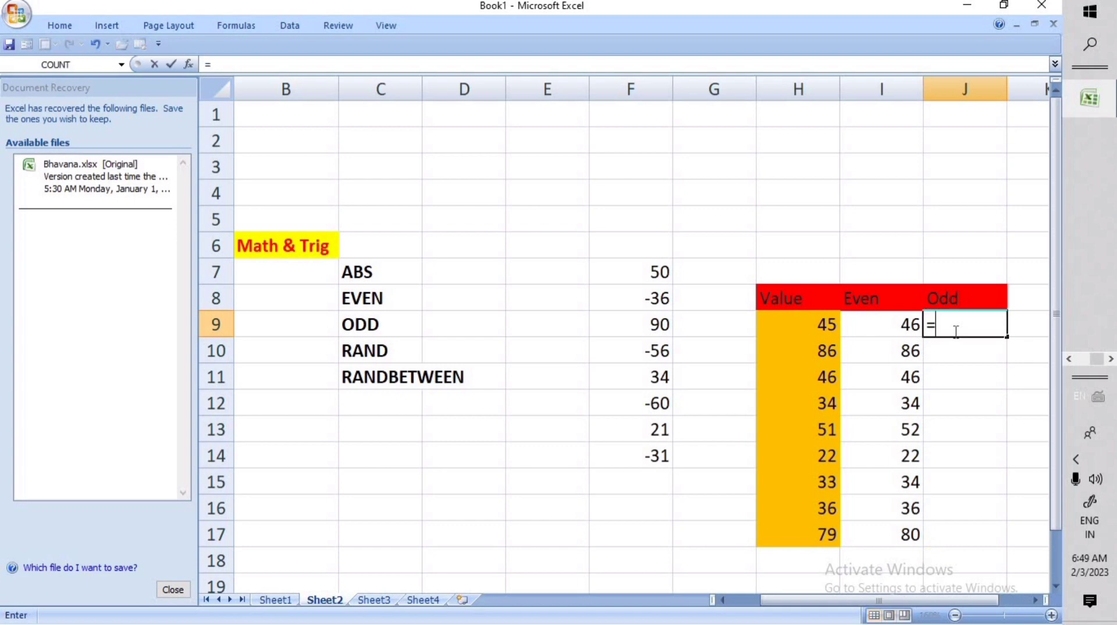
text(odd)
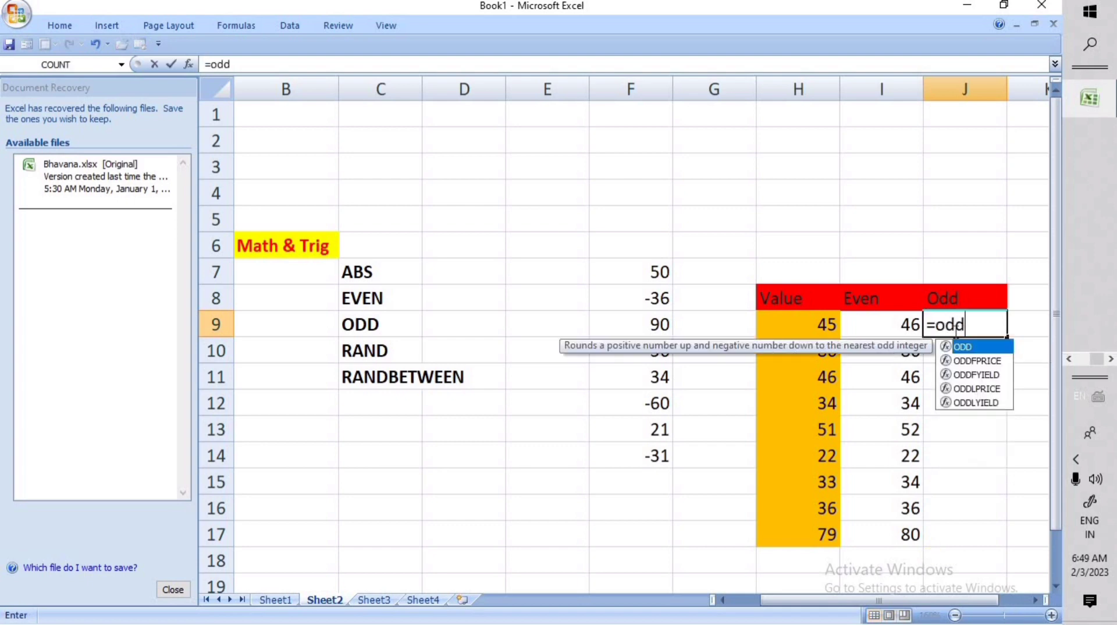
text(()
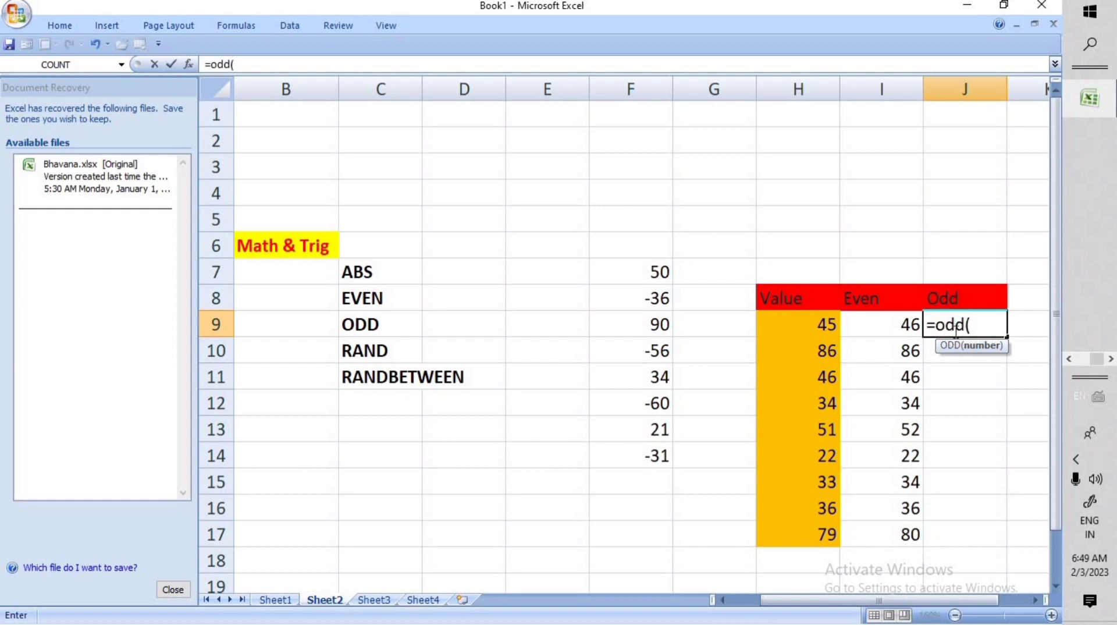
click(828, 324)
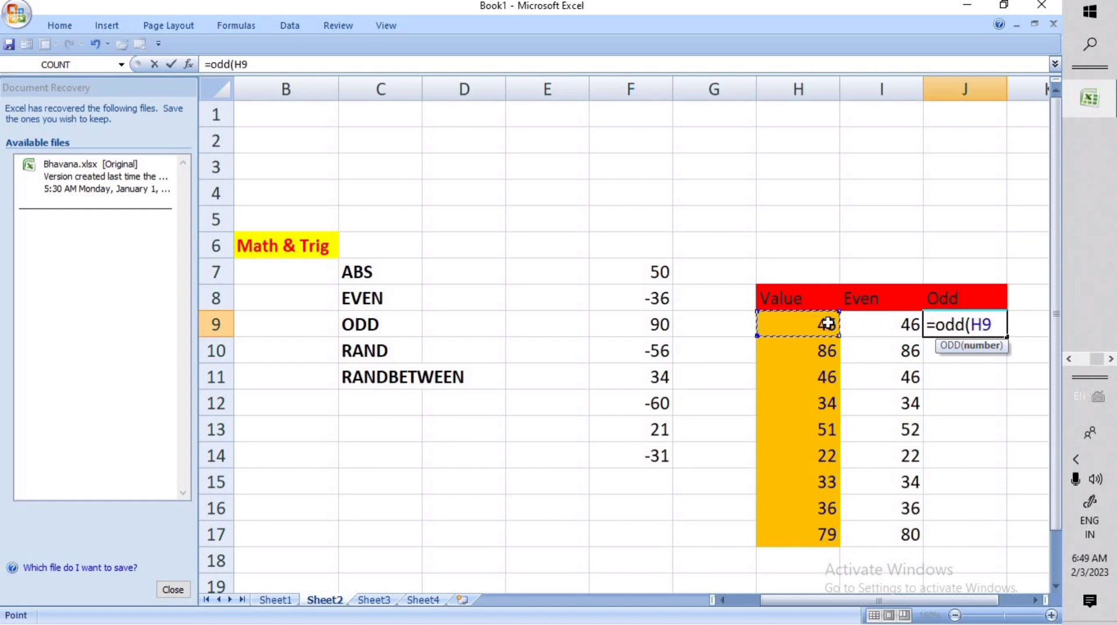
text())
key(Return)
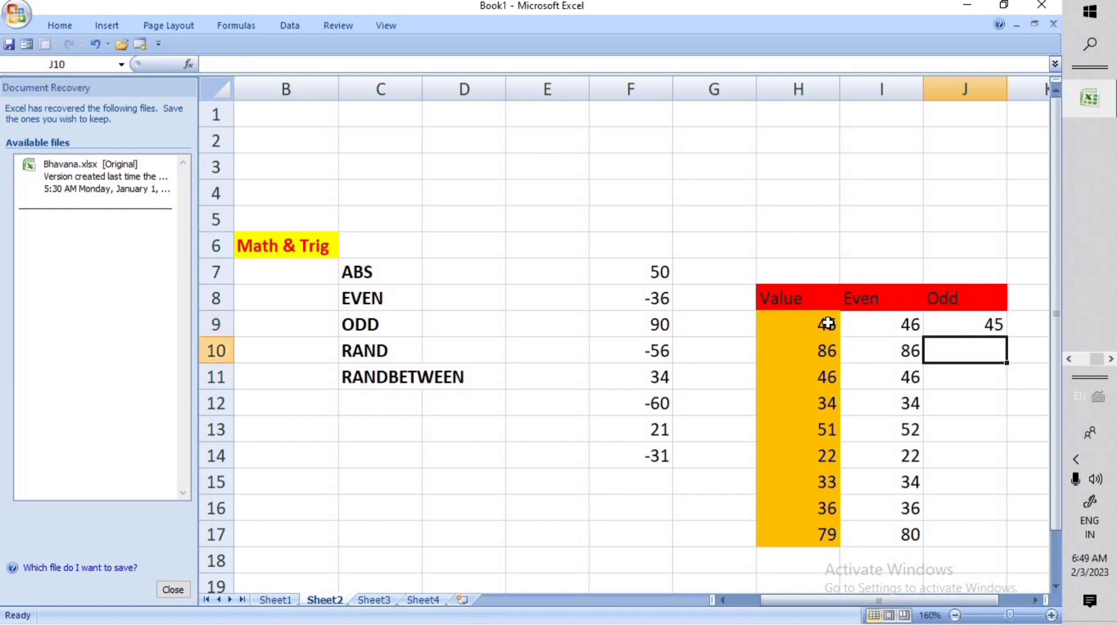
Step: Review the formula in J9 and fill it down to J17 for the remaining numbers in the Value column
click(969, 320)
double_click(969, 320)
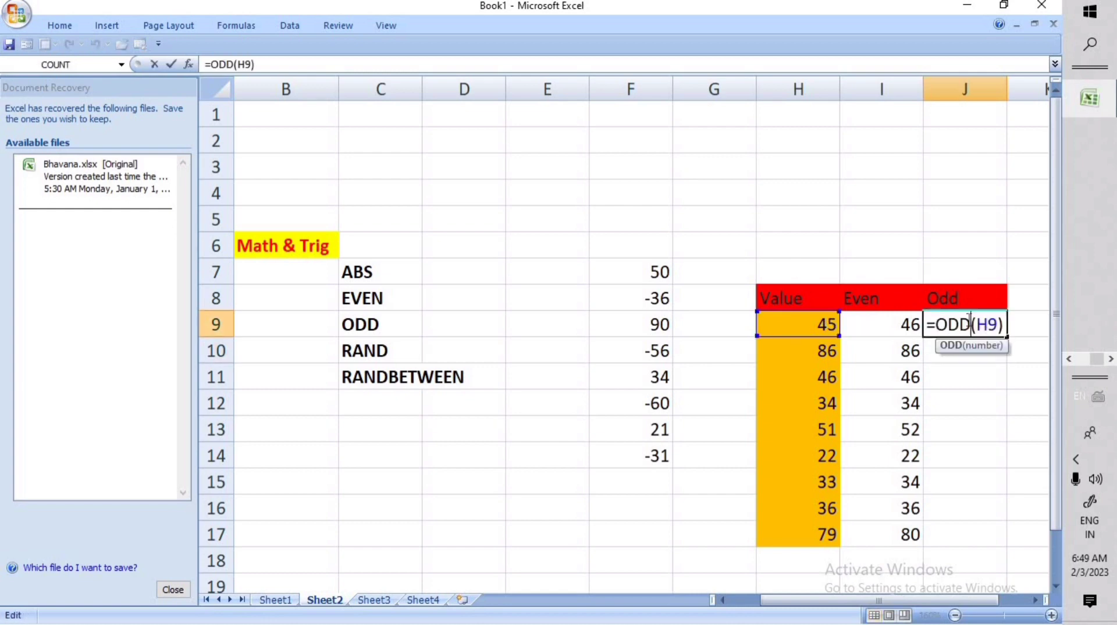
click(954, 377)
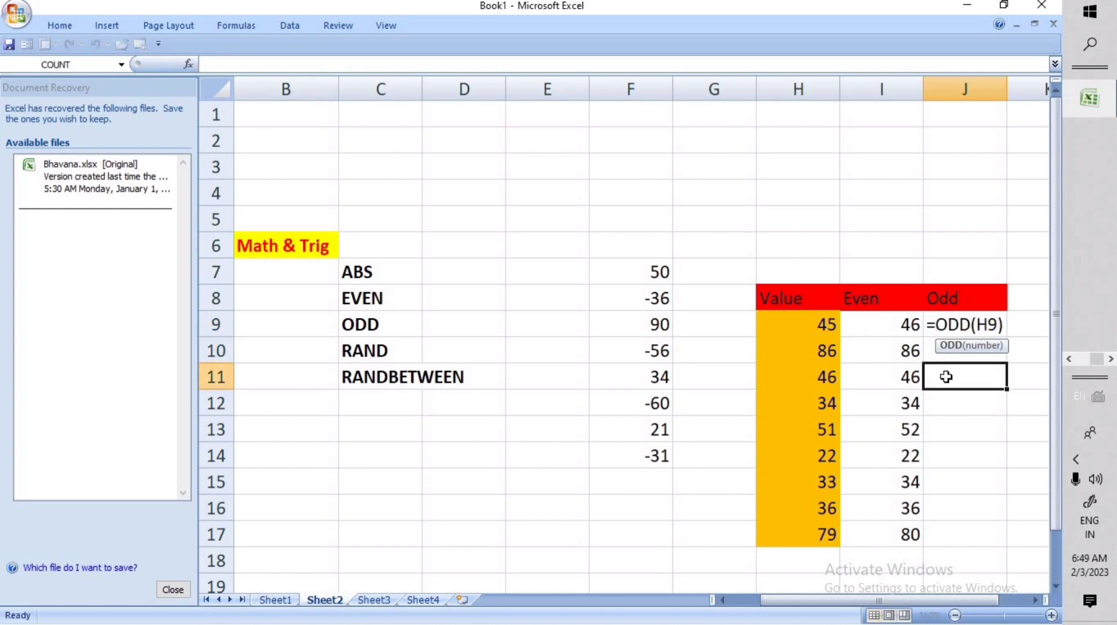
click(990, 327)
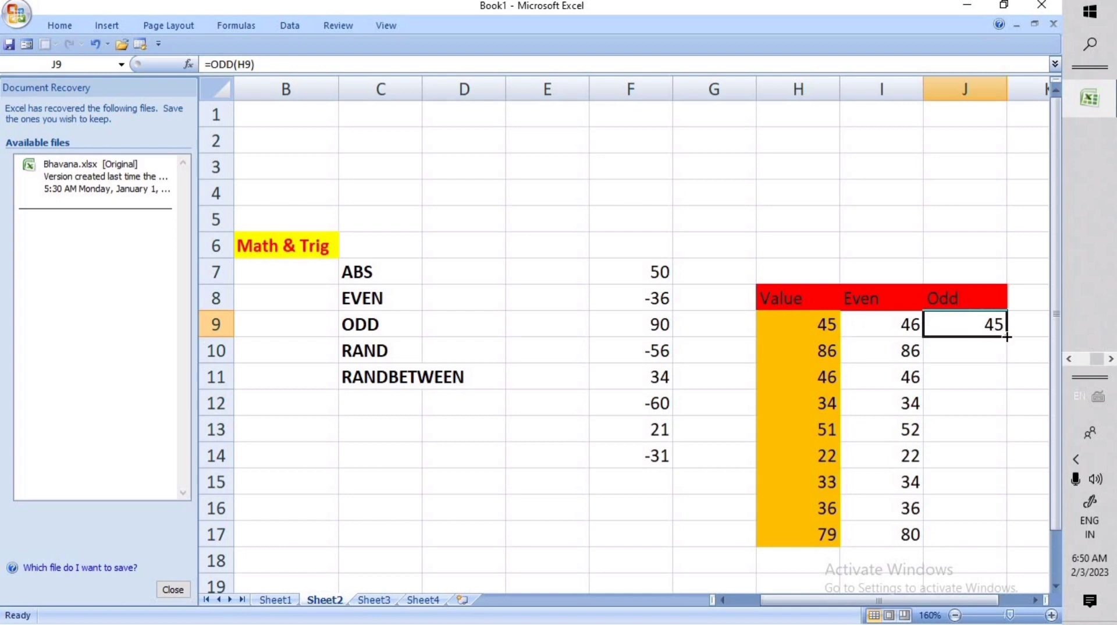
drag(1006, 336, 954, 397)
click(826, 352)
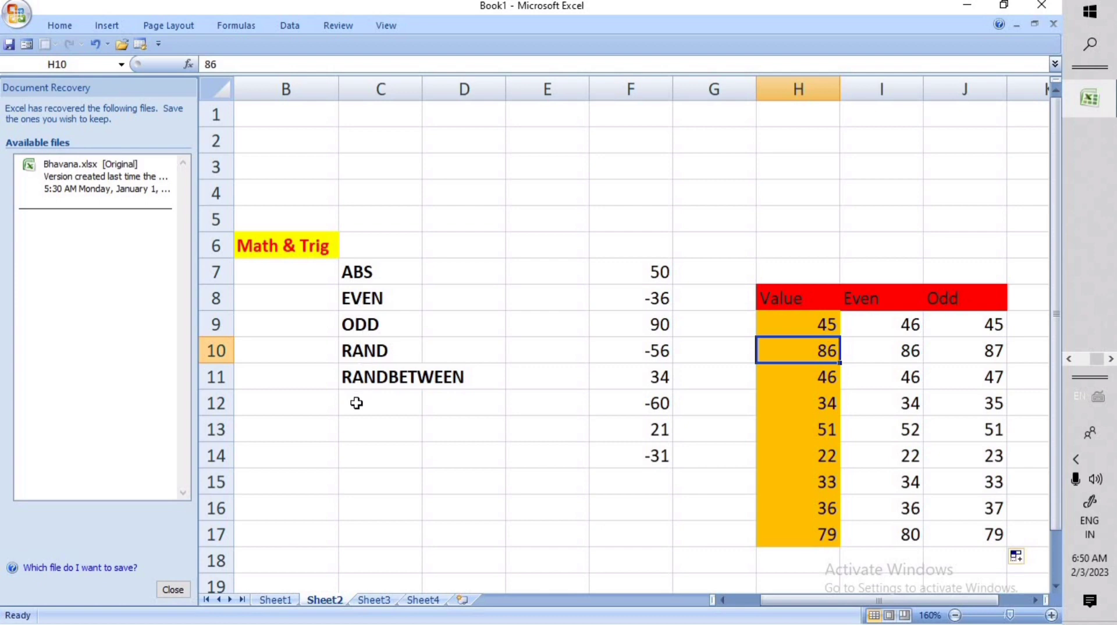
Step: Enter the formula =RAND() in C13 and fill it across and down through E19 to generate random decimals
click(365, 433)
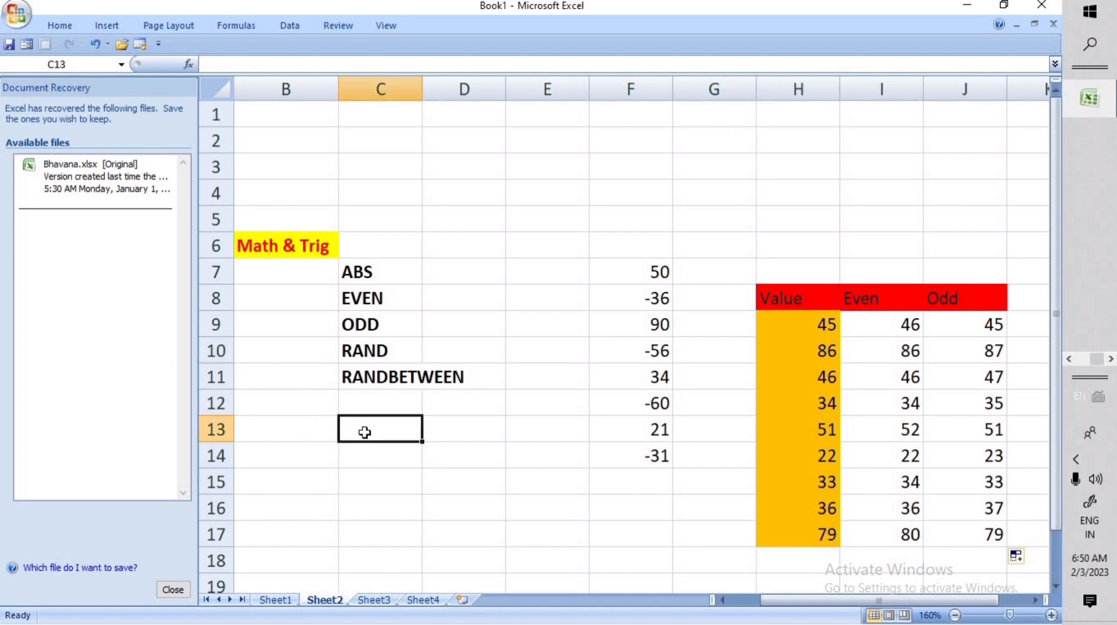
text(=)
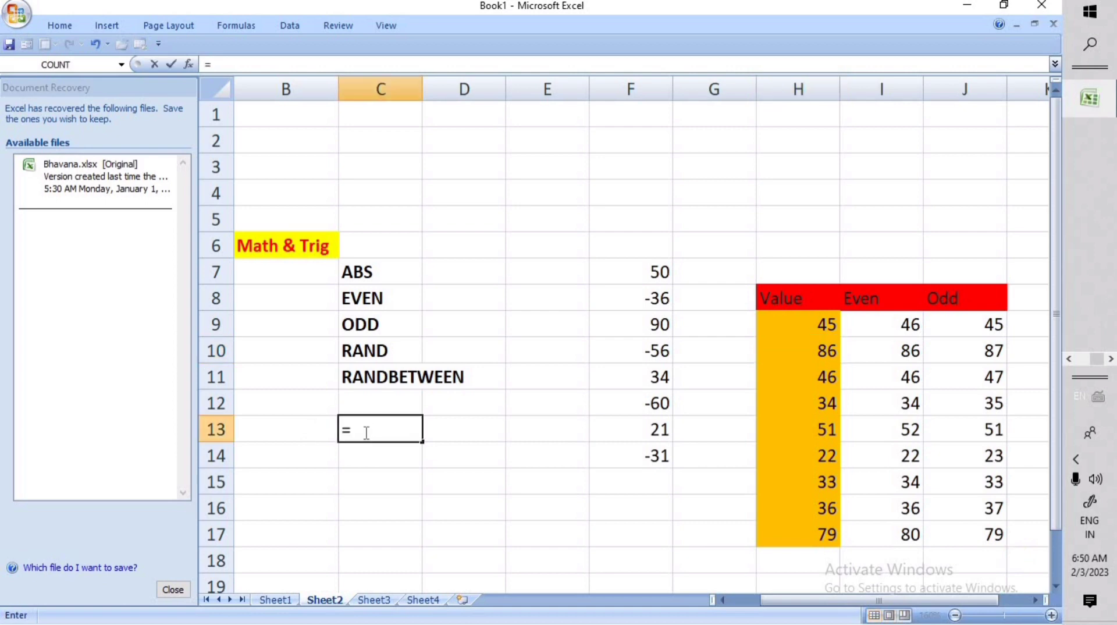
text(rand)
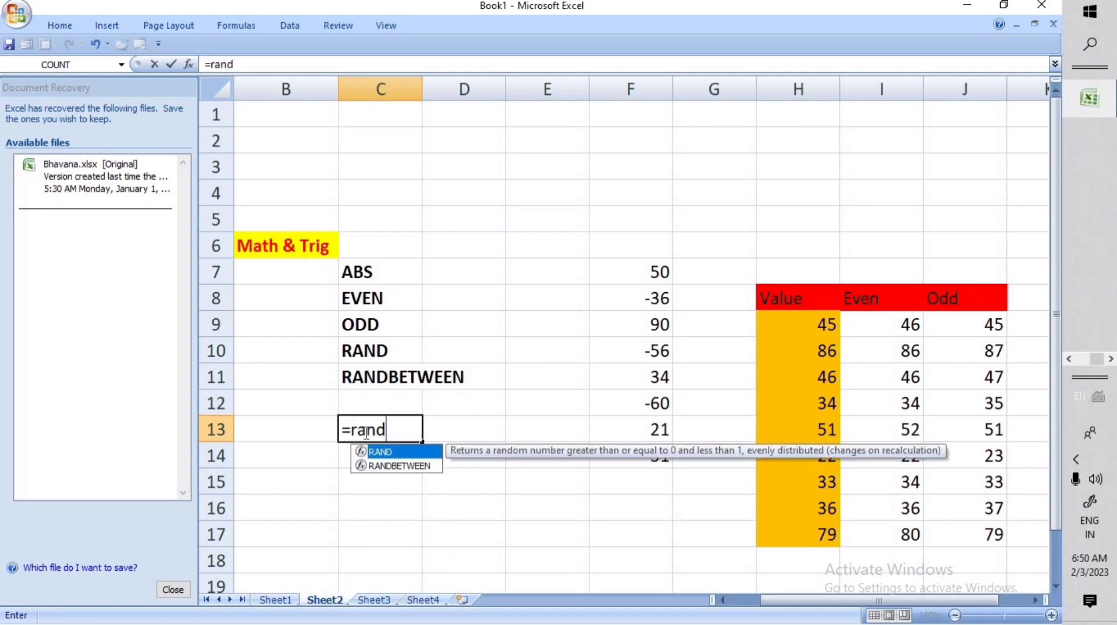
text(())
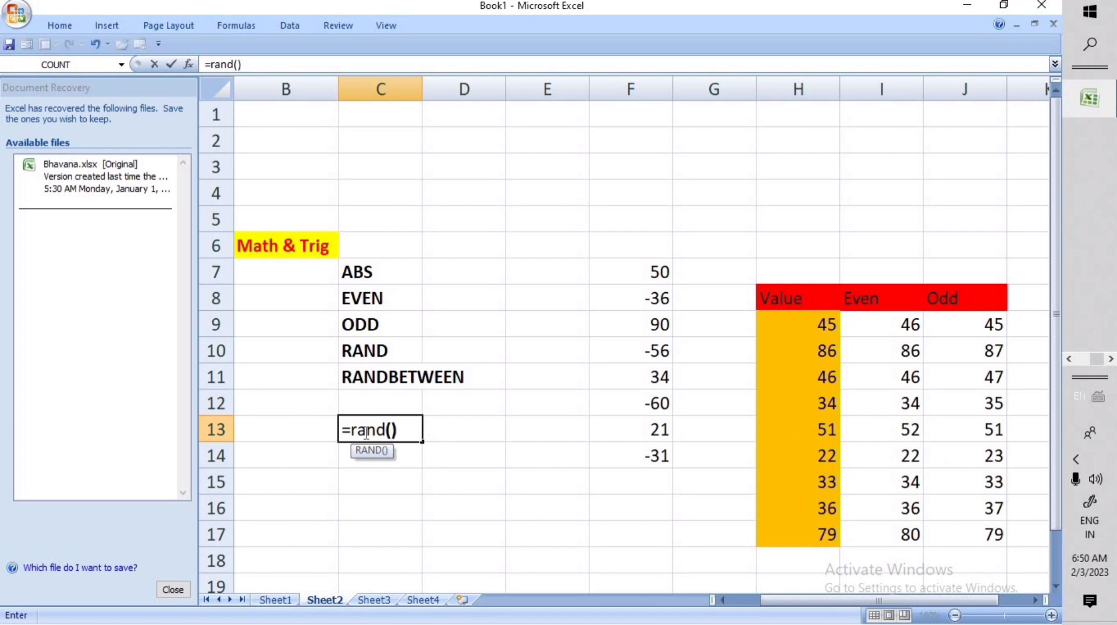
key(Return)
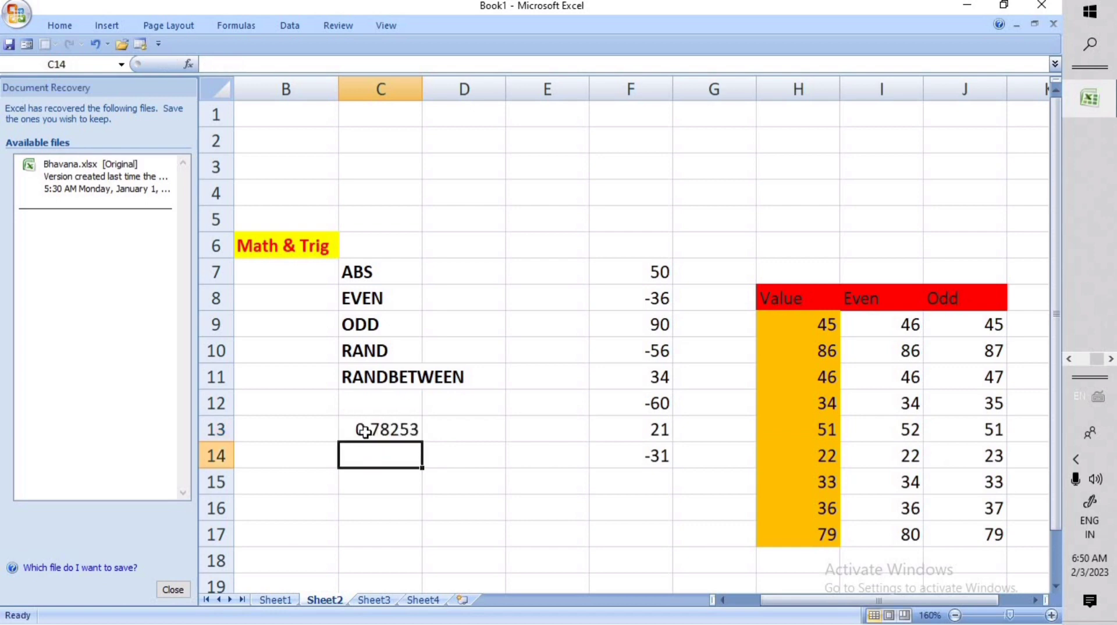
click(409, 428)
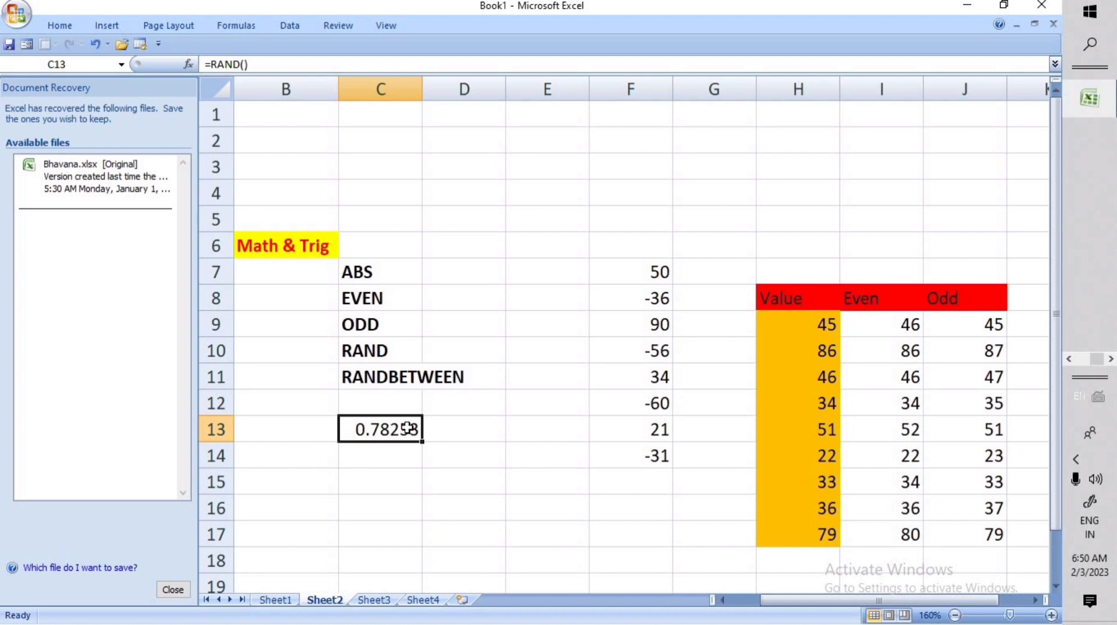
drag(422, 441, 578, 585)
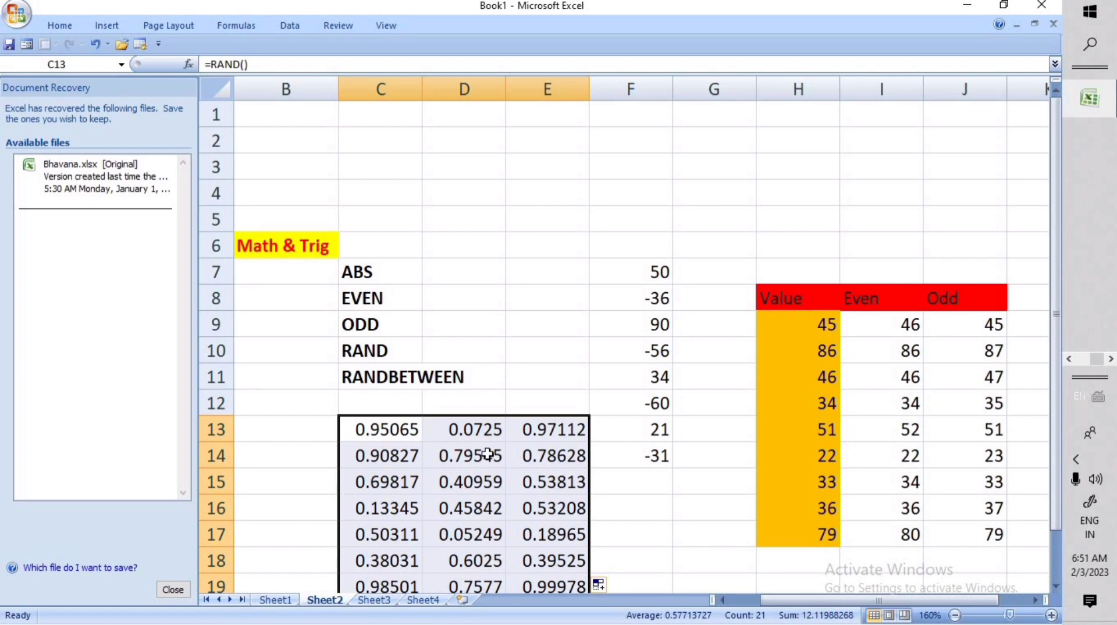
Step: Undo the fills and the RAND formula entry so that the block starting at C13 is cleared
click(96, 45)
click(96, 44)
click(99, 44)
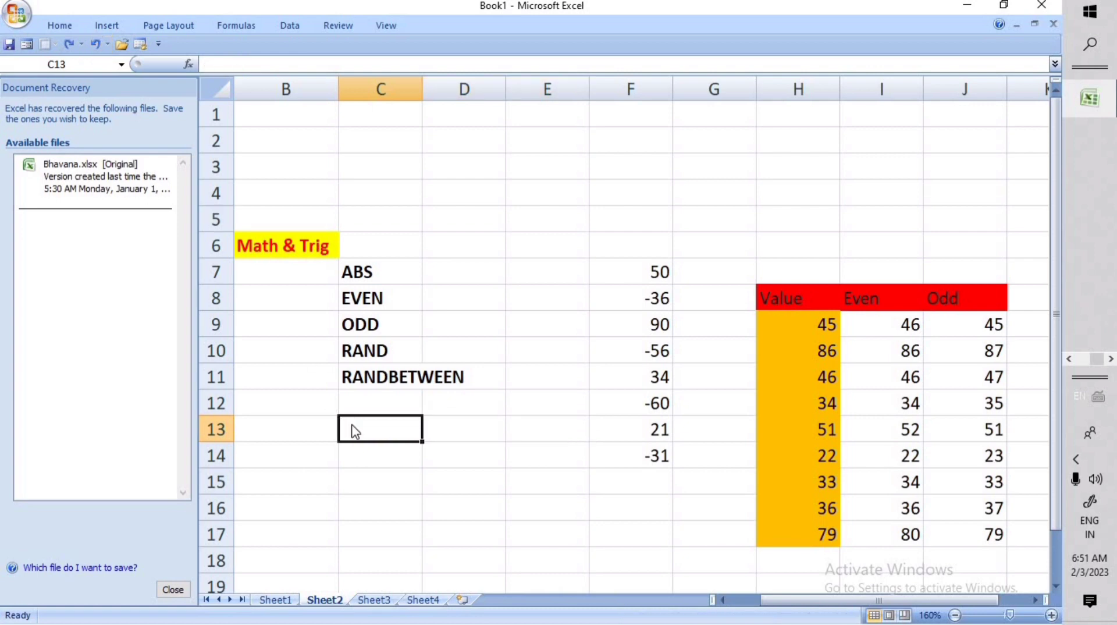
Step: Enter the formula =RAND()*10 in C13 to generate a random number between 0 and 10
text(=)
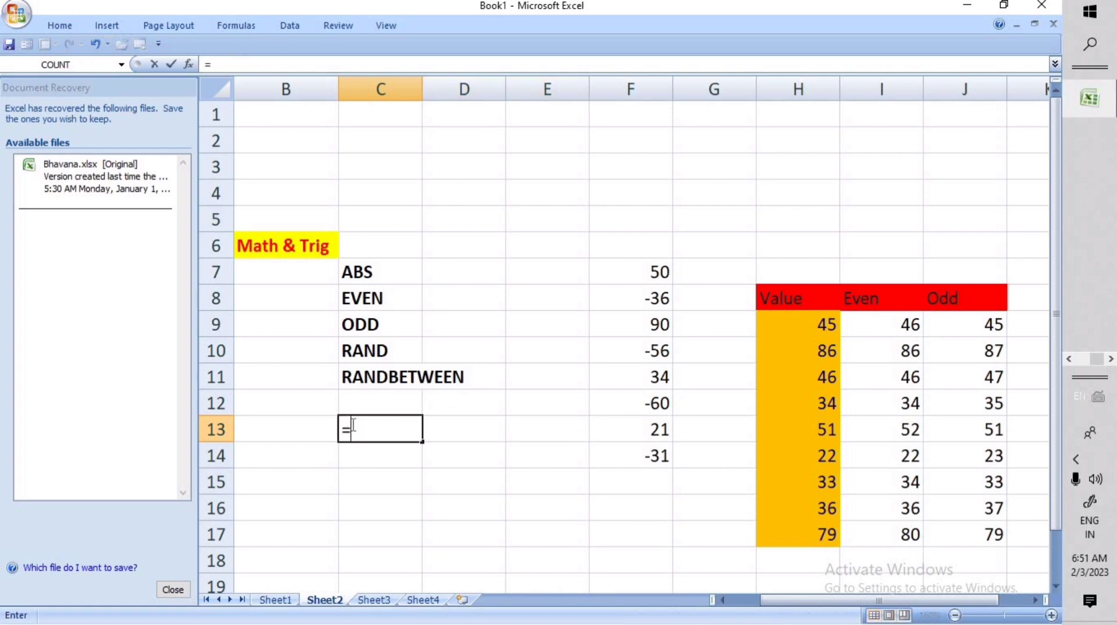
text(rand)
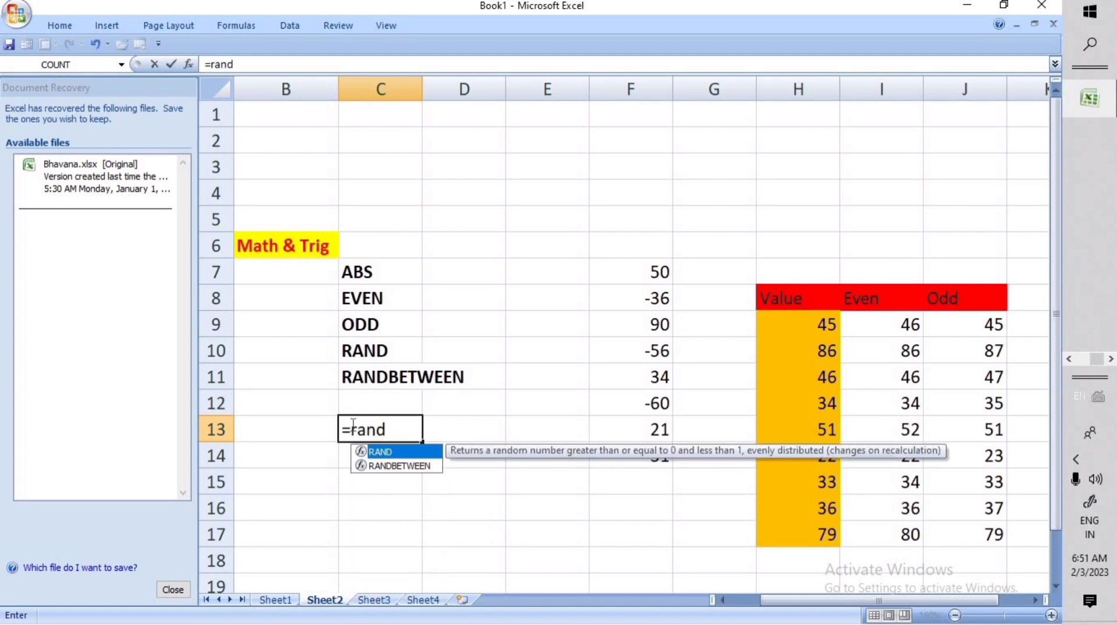
text(())
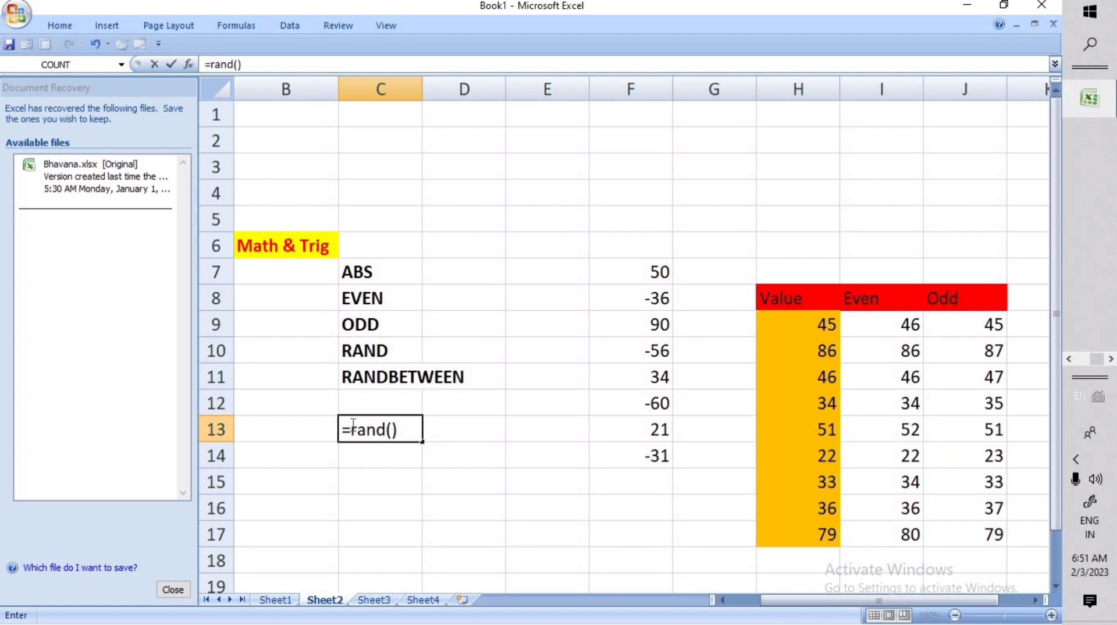
text(*10)
key(Return)
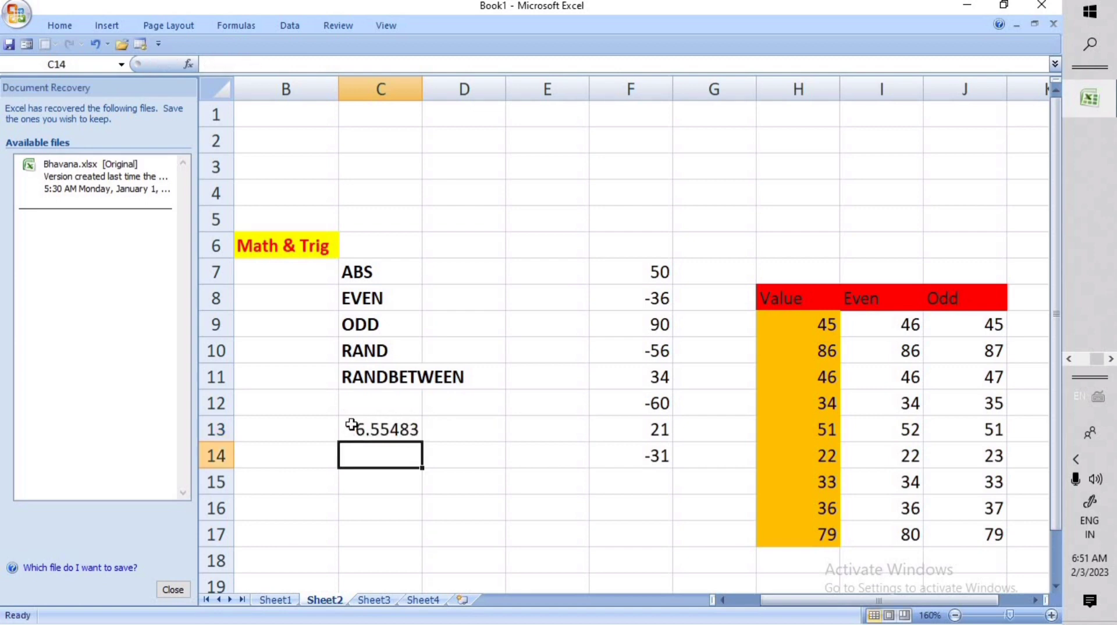
Step: Fill the =RAND()*10 formula from C13 across to E13 and down to row 18
click(380, 428)
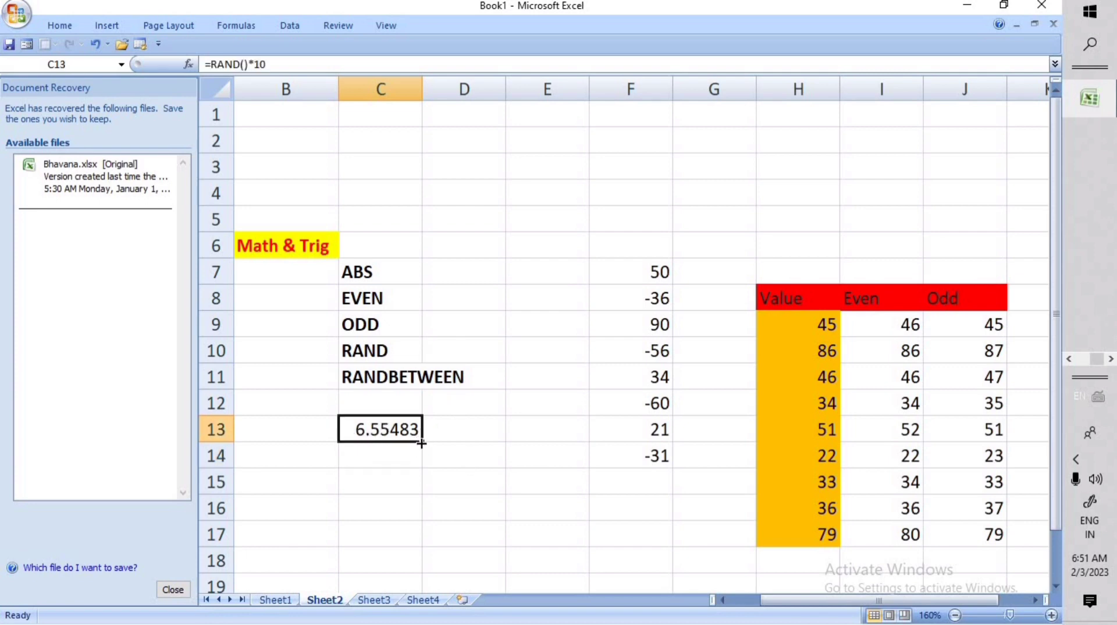
drag(421, 444, 557, 444)
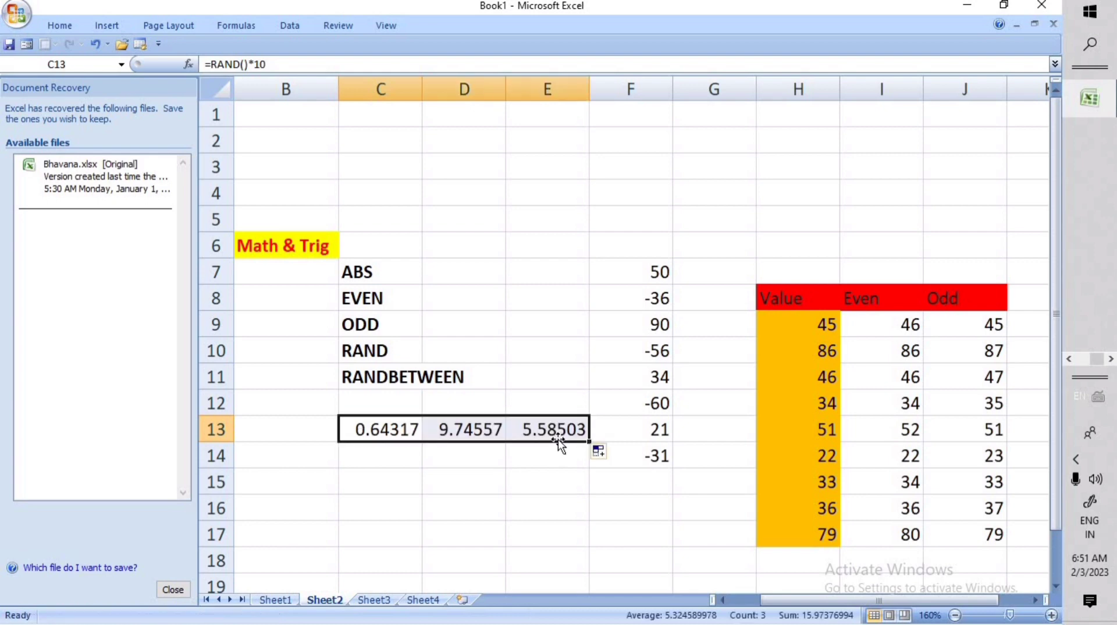
drag(590, 442, 557, 575)
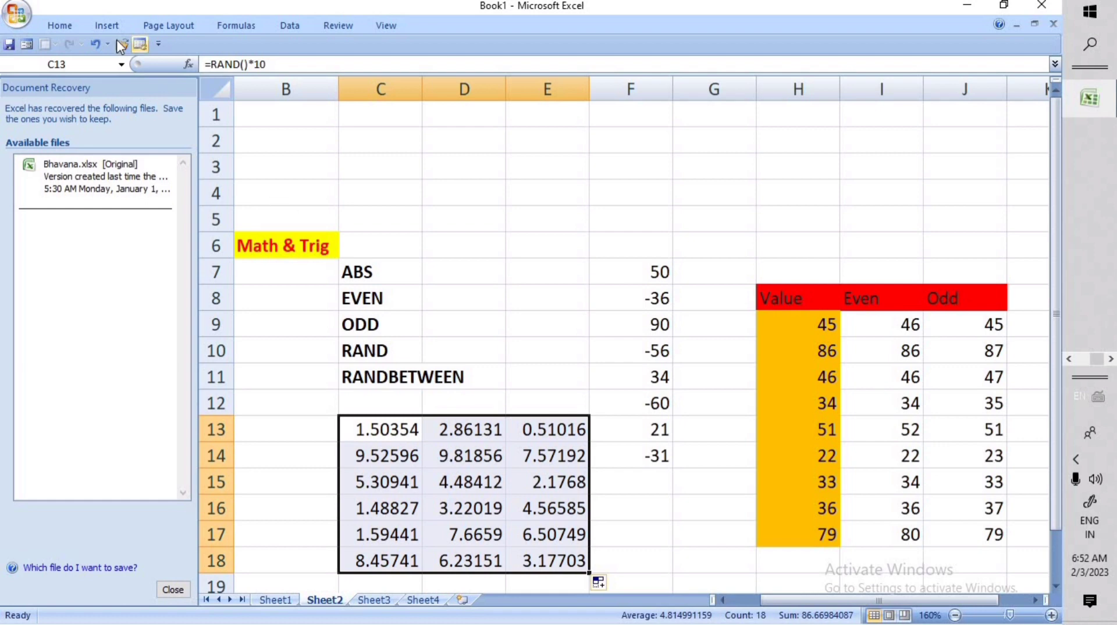
Step: Undo both fills and the entry of the =RAND()*10 formula in C13
click(96, 43)
click(98, 45)
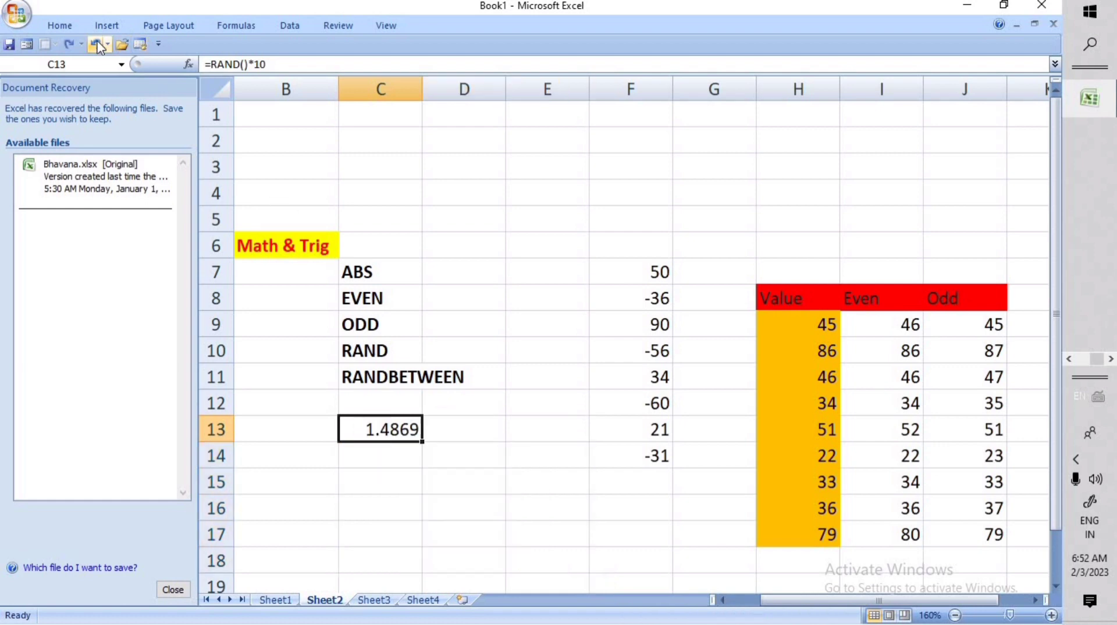
click(97, 44)
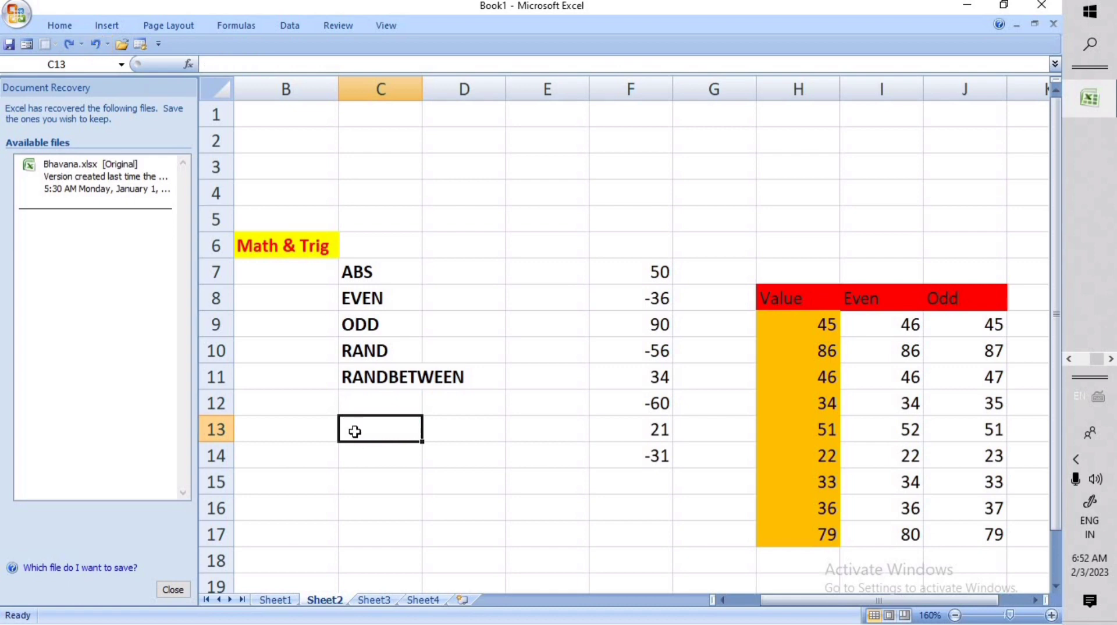
text(=)
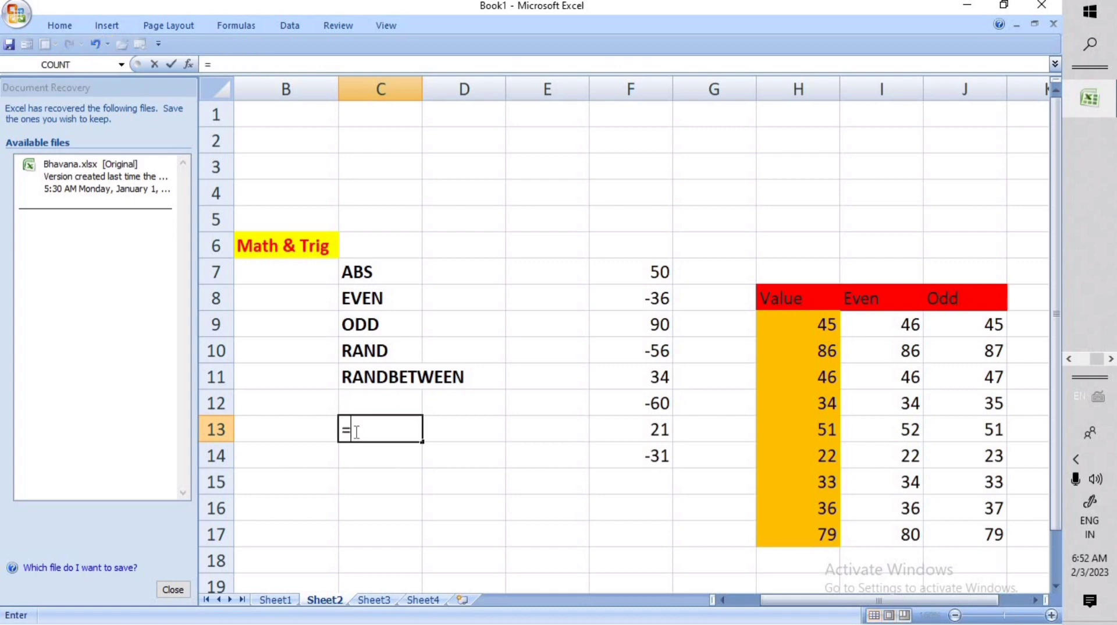
text(rand)
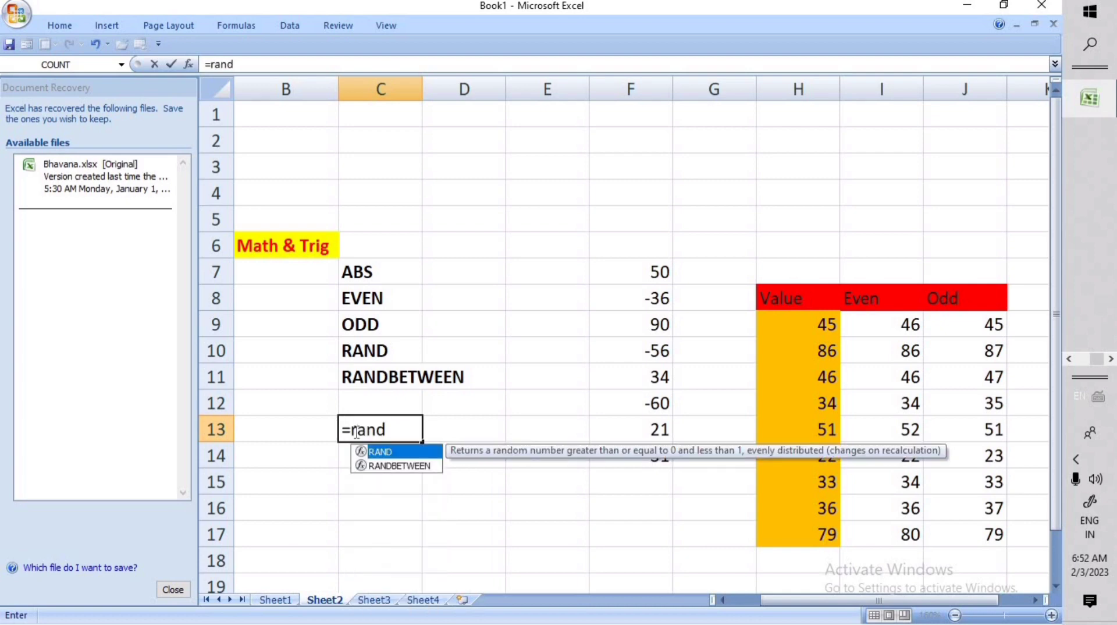
key(Down)
key(Return)
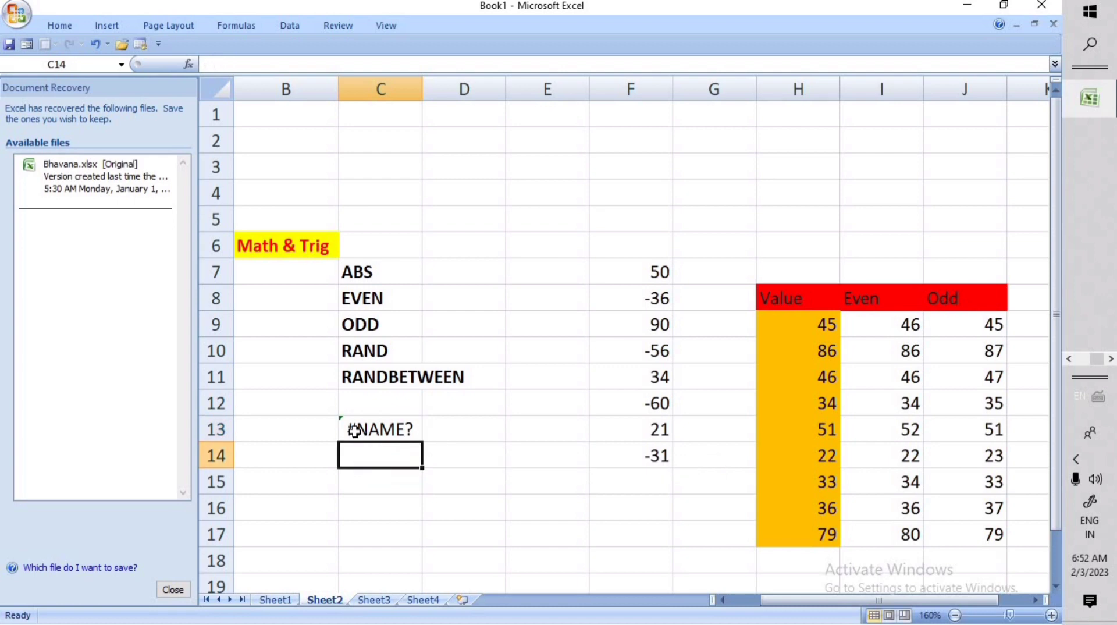
click(372, 426)
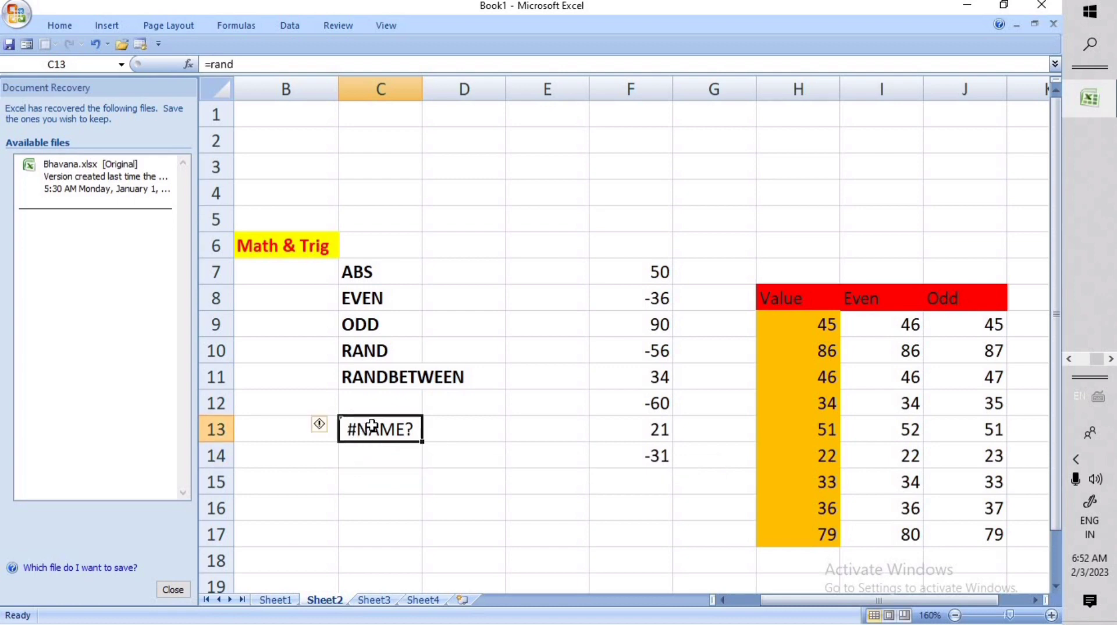
key(BackSpace)
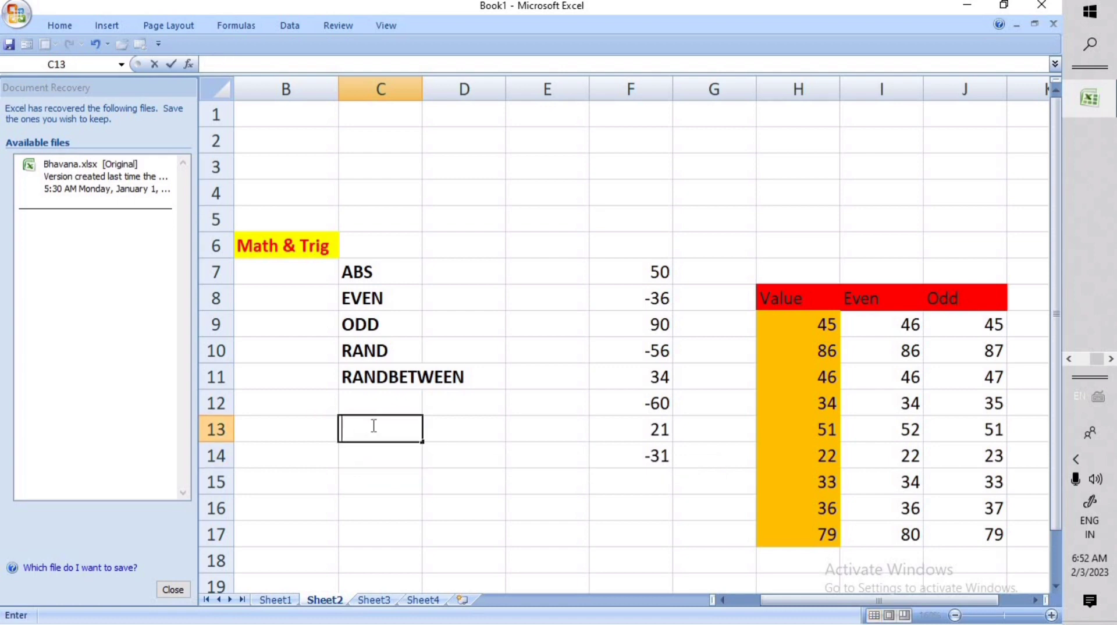
Step: Enter the formula =RANDBETWEEN(100,150) in C13 to generate a random whole number between 100 and 150
text(=ra)
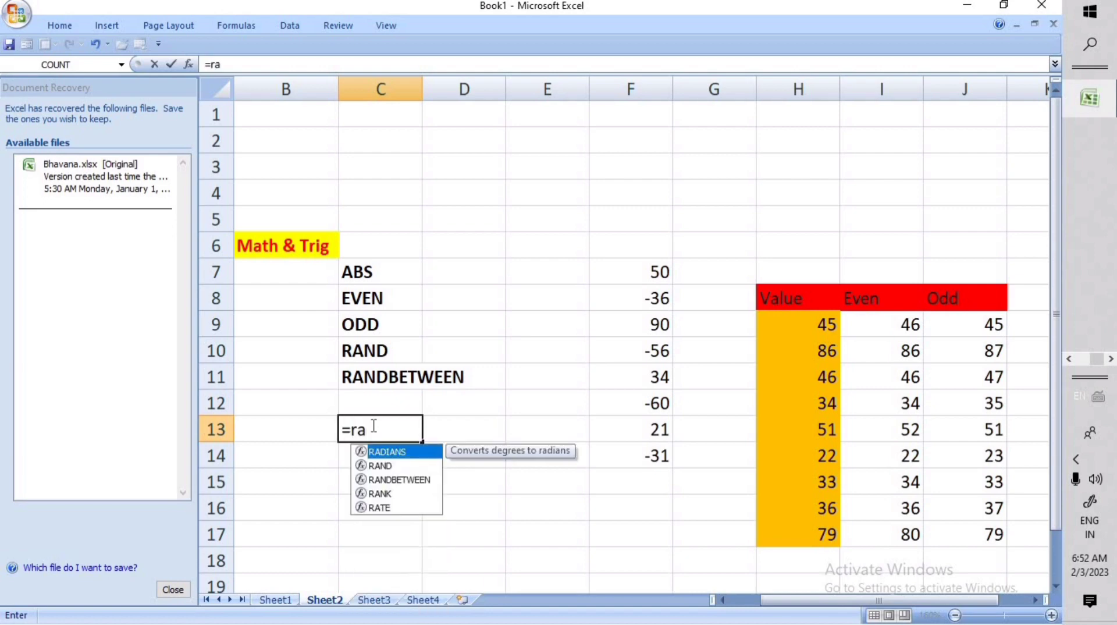
text(nd)
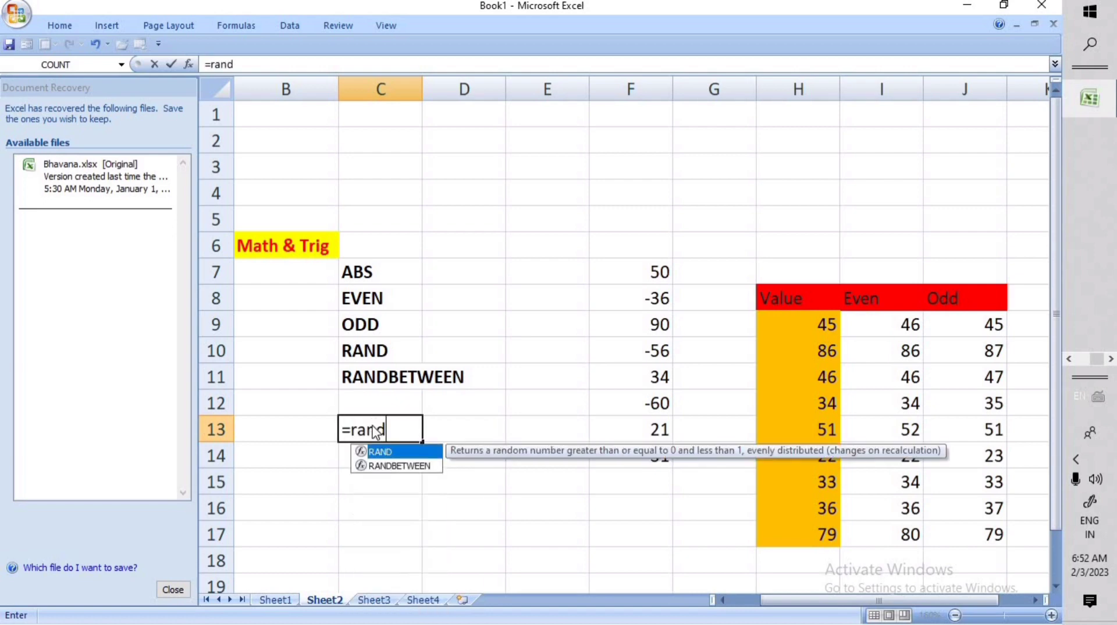
text(bet)
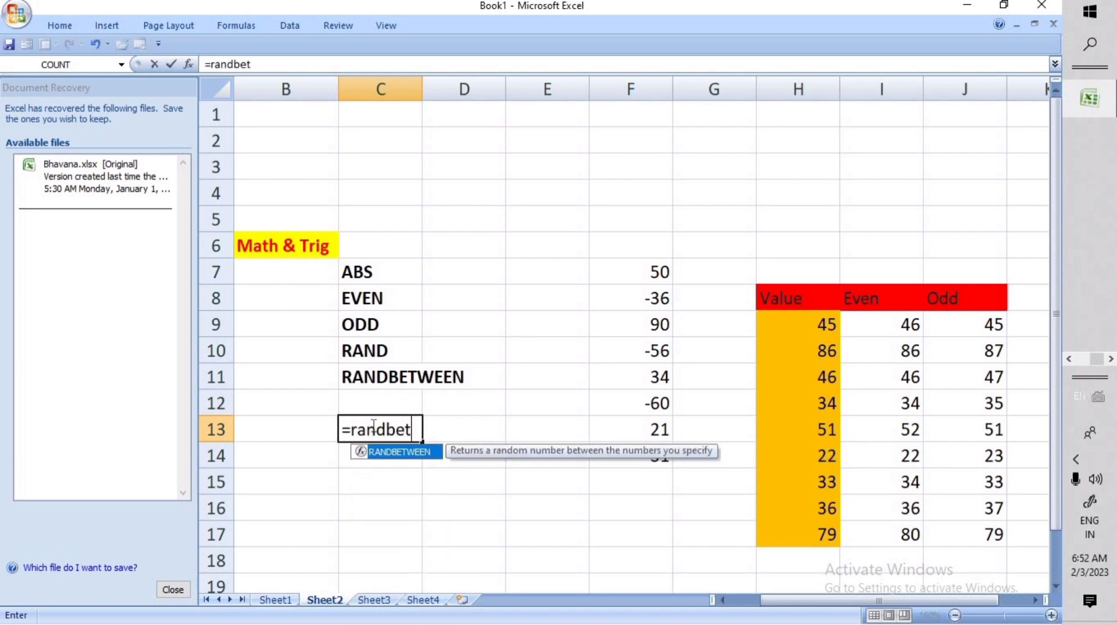
text(ween)
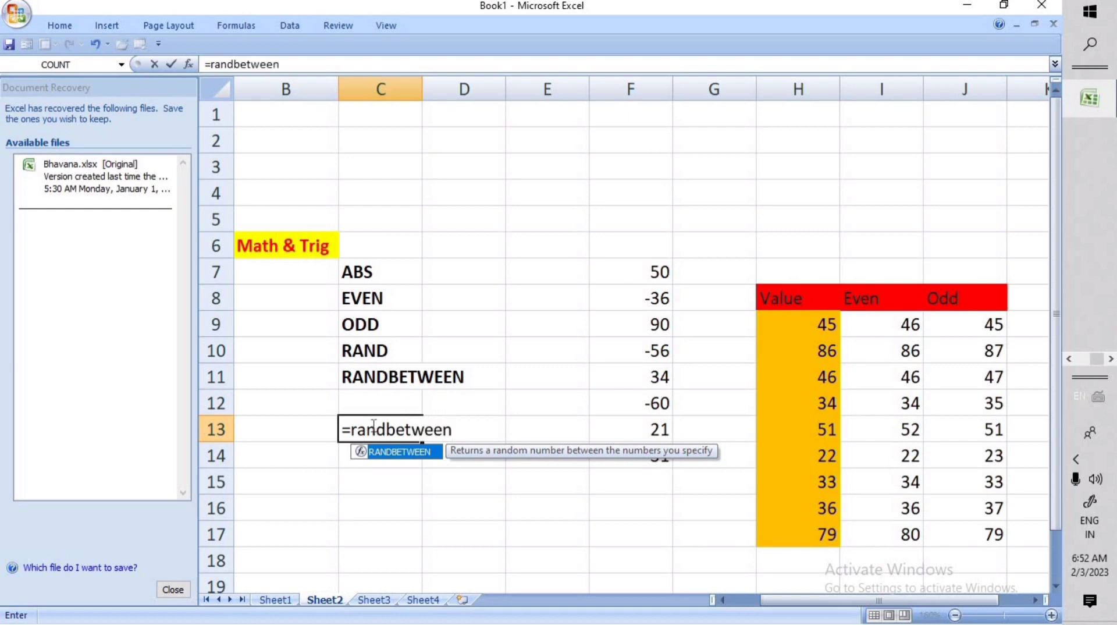
text(()
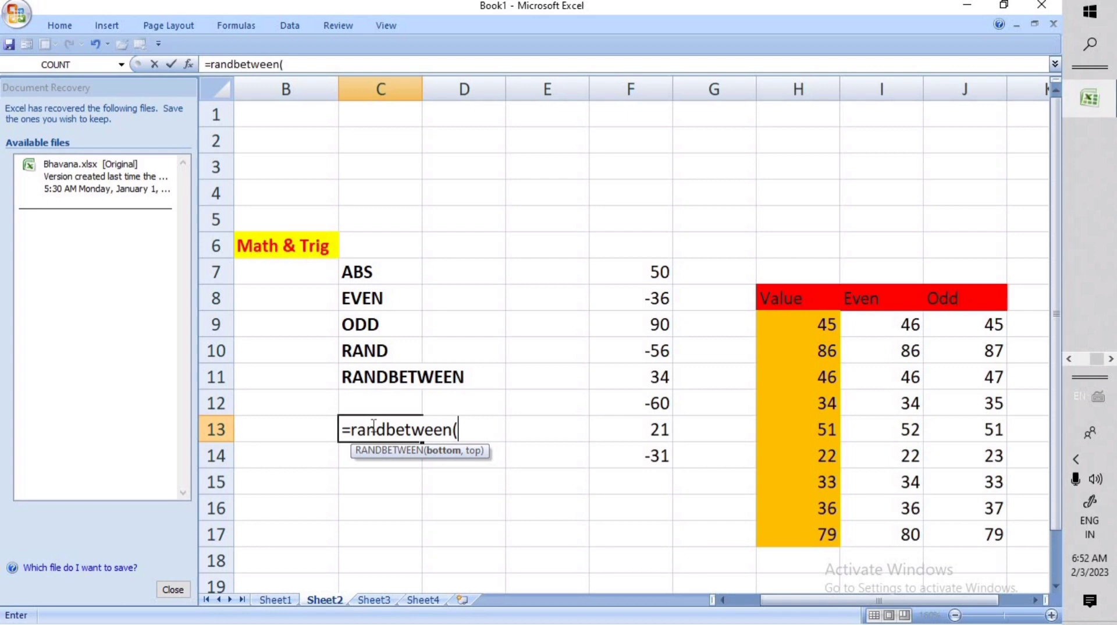
text(100,150)
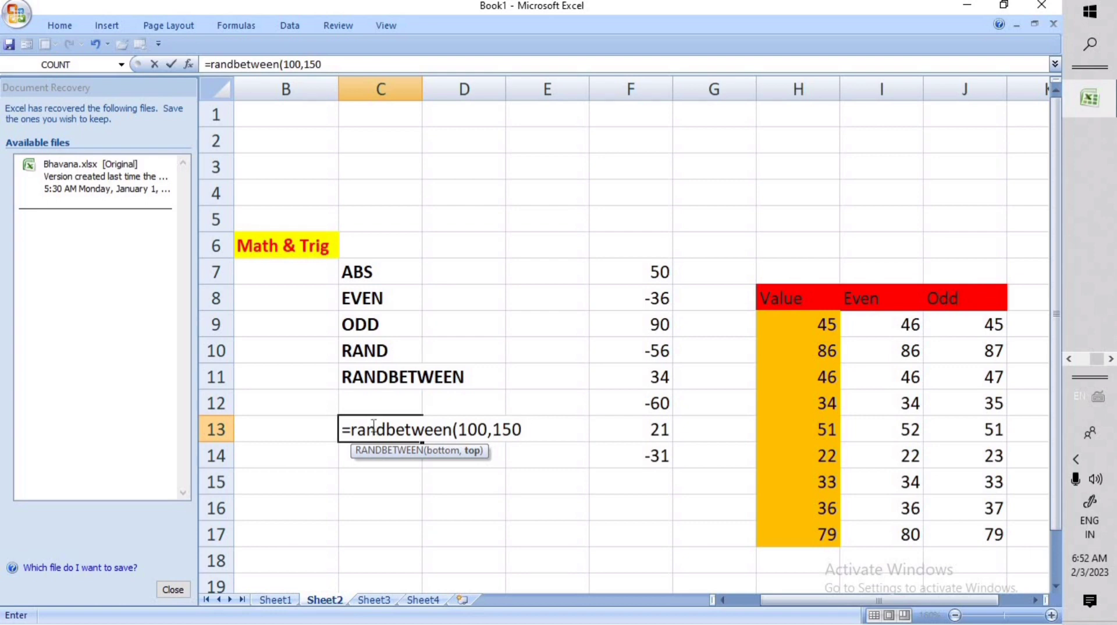
text())
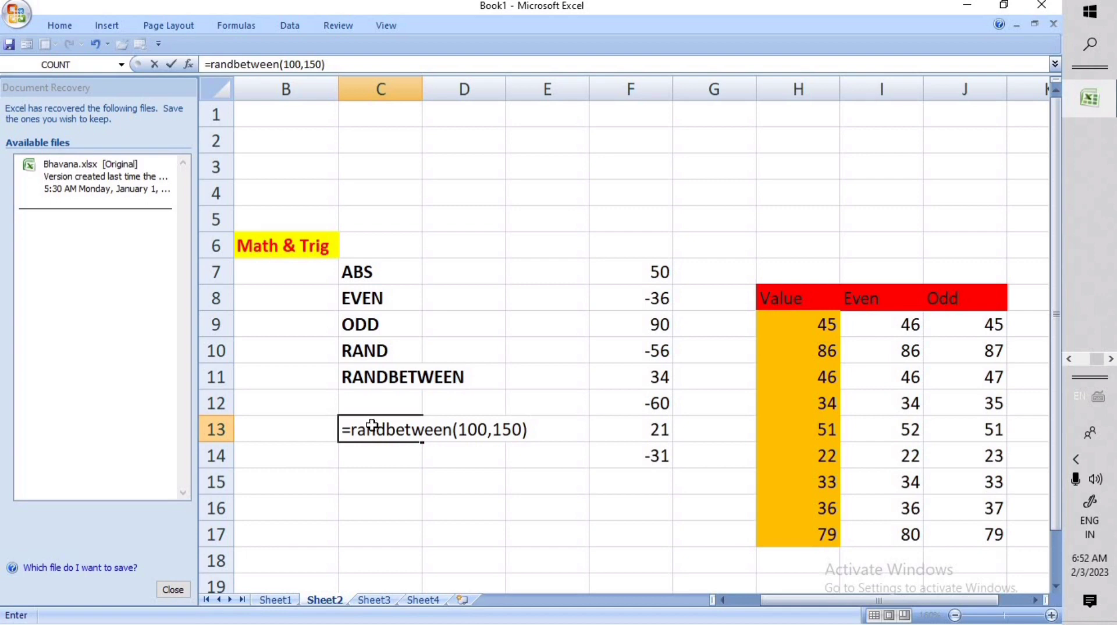
key(Return)
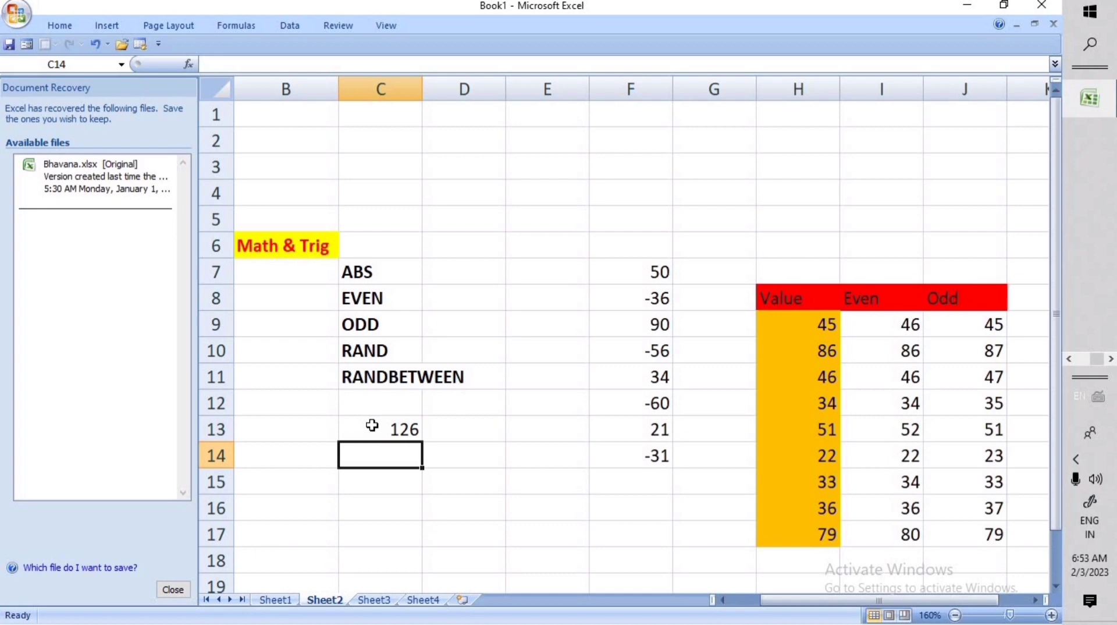
Step: Try to fill the RANDBETWEEN formula from C13 across to E13
click(375, 429)
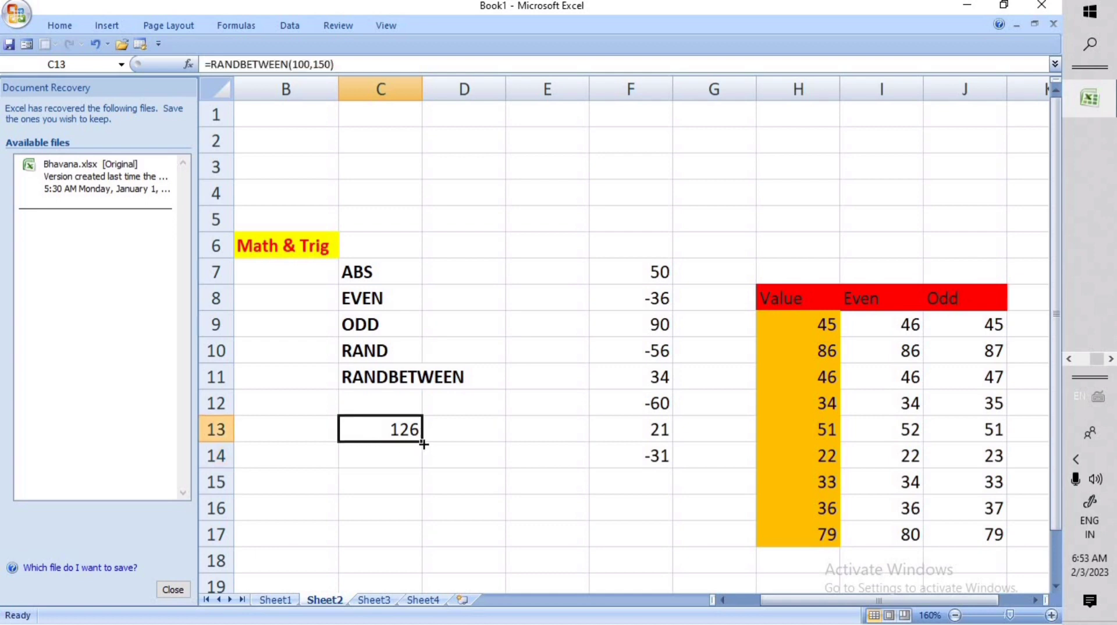
drag(424, 443, 545, 445)
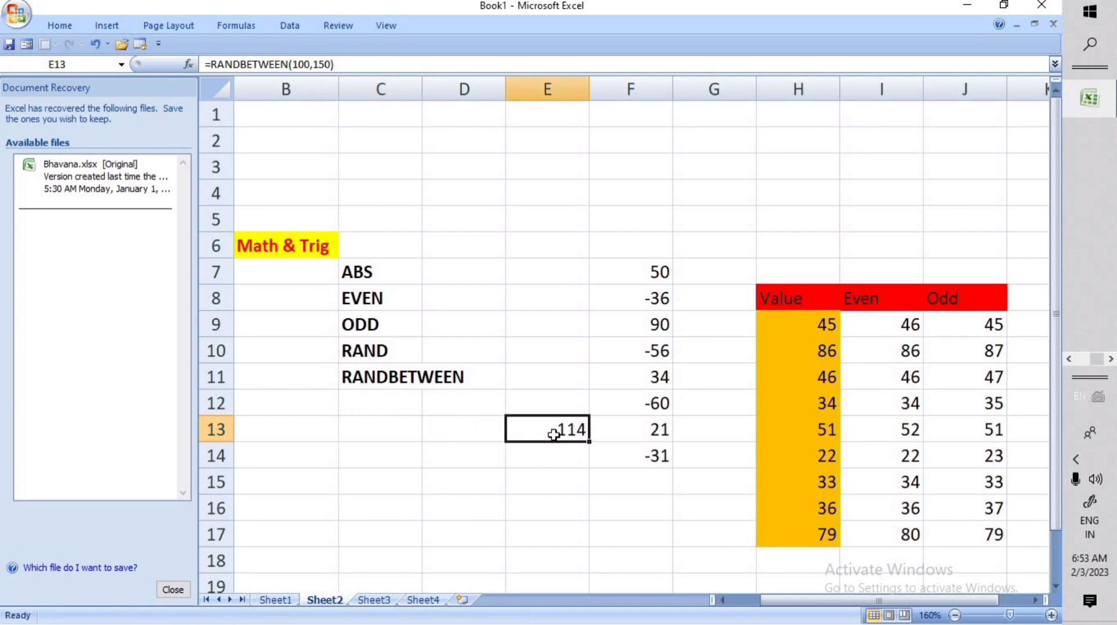
key(BackSpace)
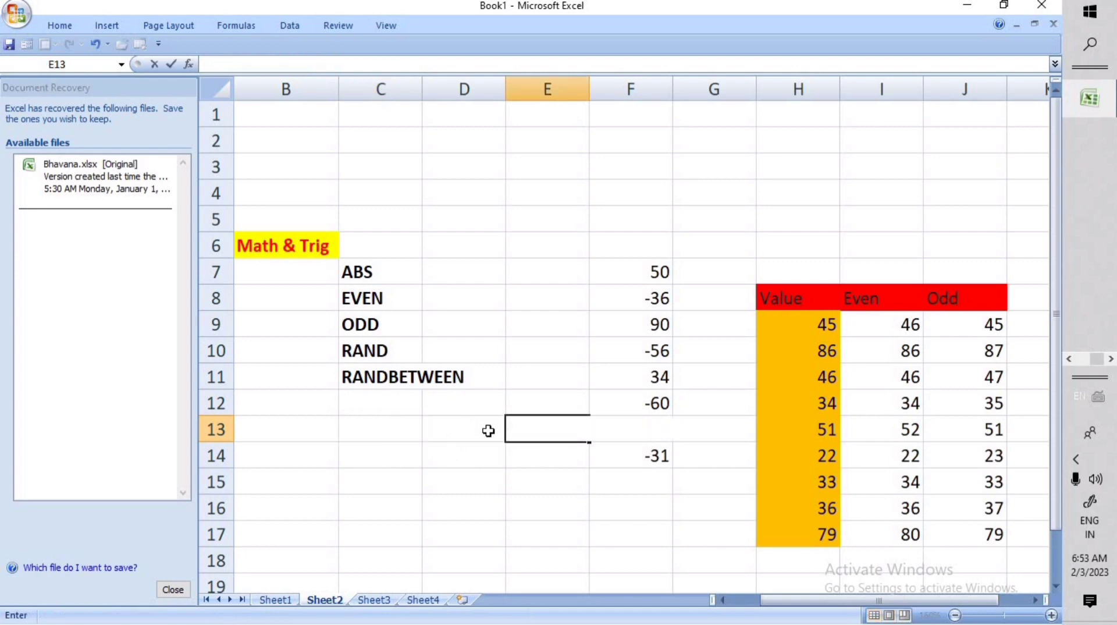
click(95, 45)
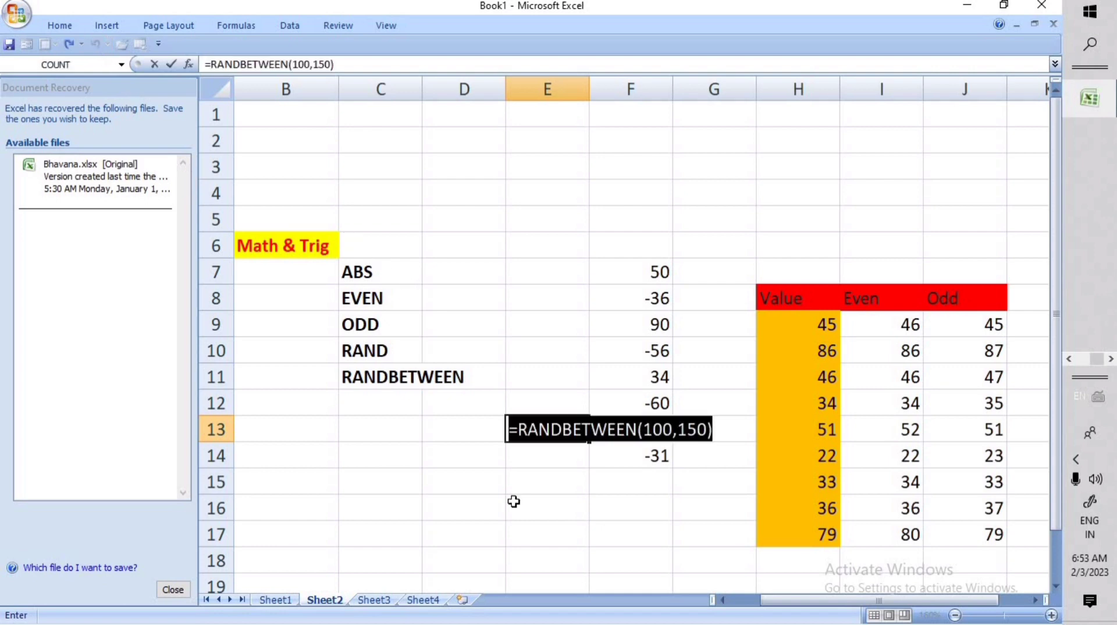
Step: Clear the misplaced RANDBETWEEN formula from E13
text(=)
click(635, 478)
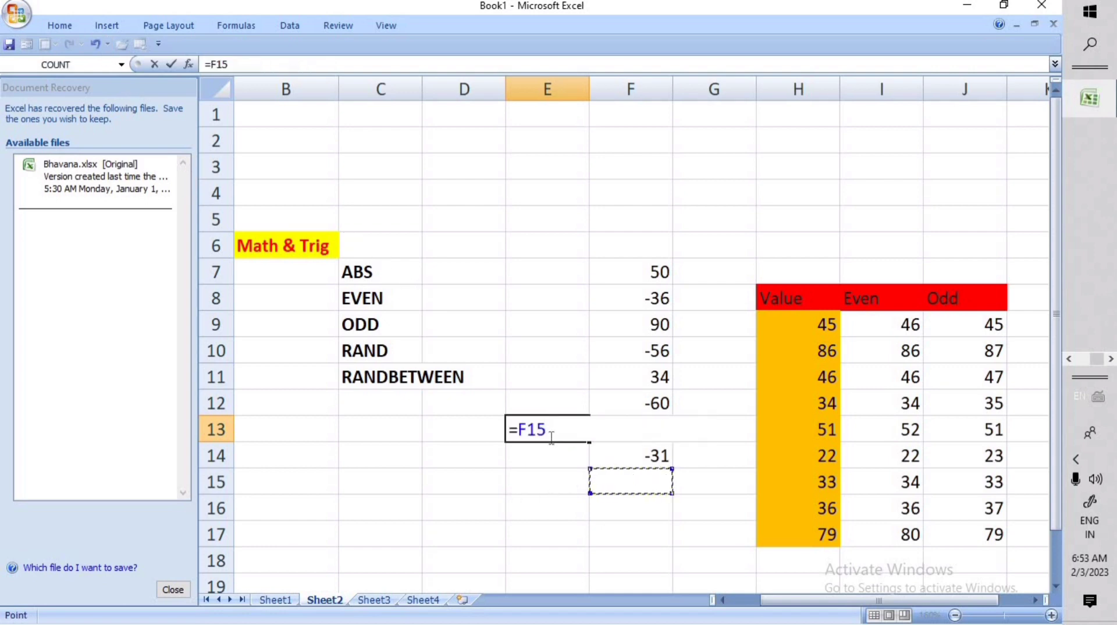
click(368, 456)
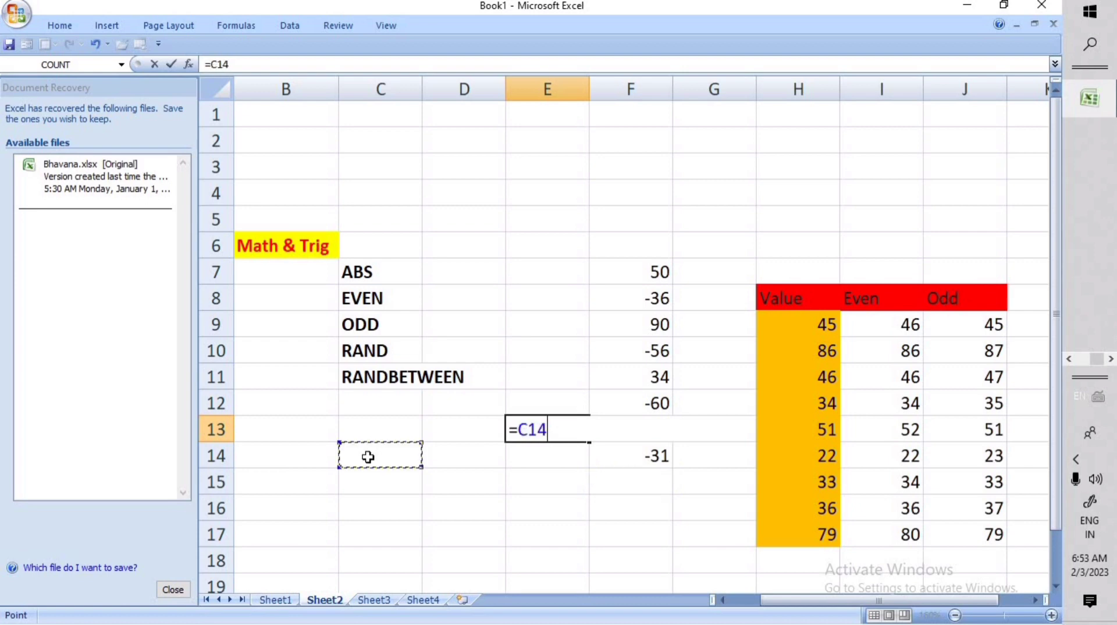
click(371, 466)
key(BackSpace)
key(BackSpace)
key(BackSpace)
key(BackSpace)
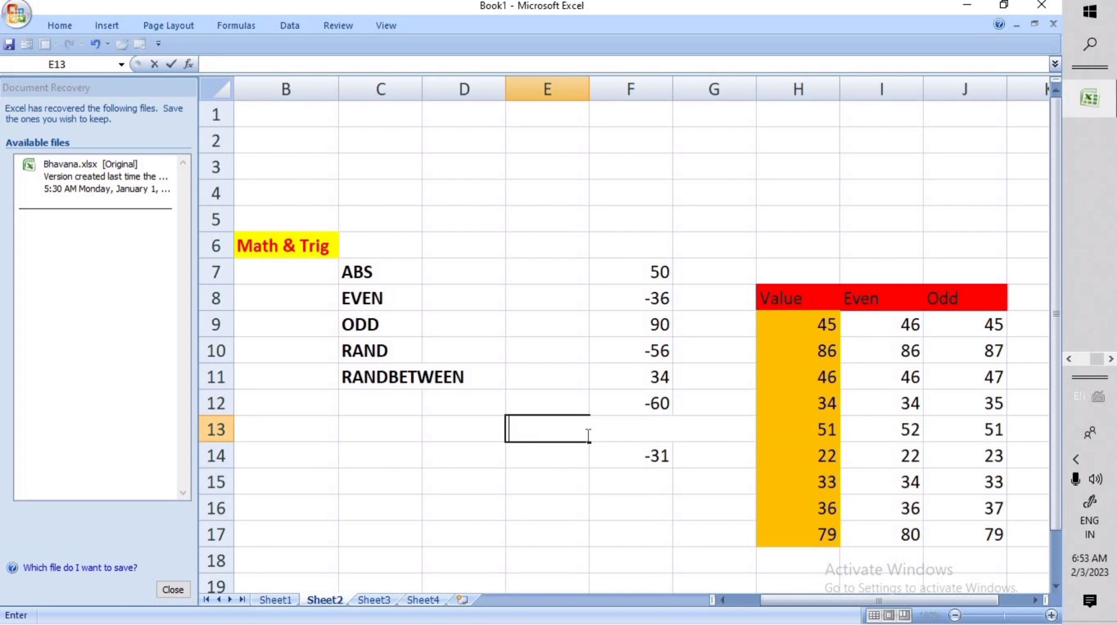
Step: Enter =RANDBETWEEN(100,150) in C13 again and fill it across to column E and down to row 18
click(380, 432)
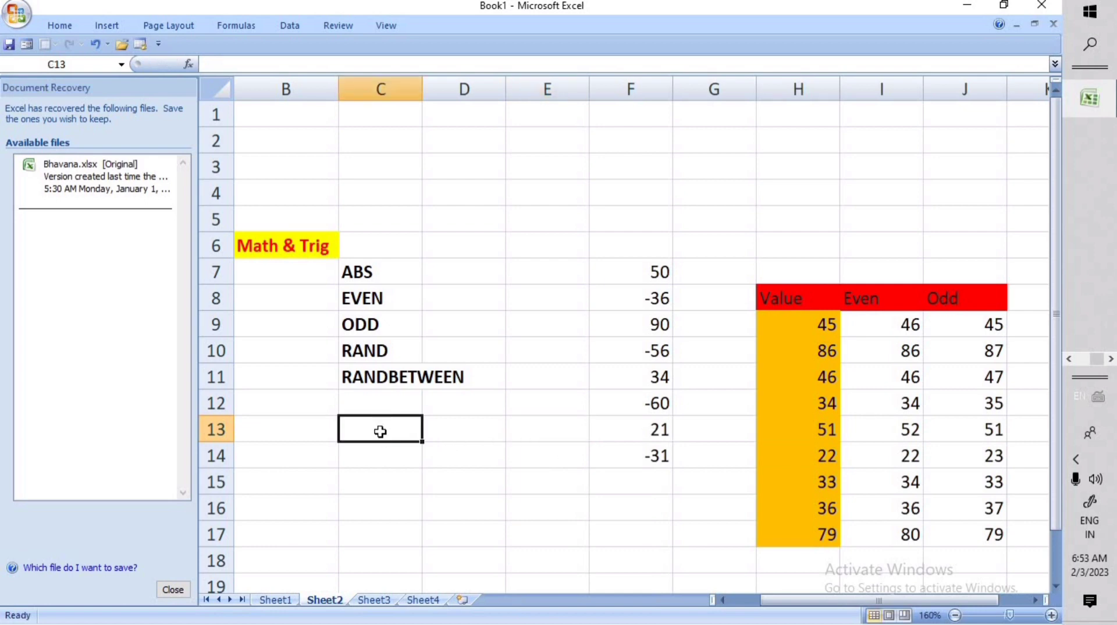
text(=ra)
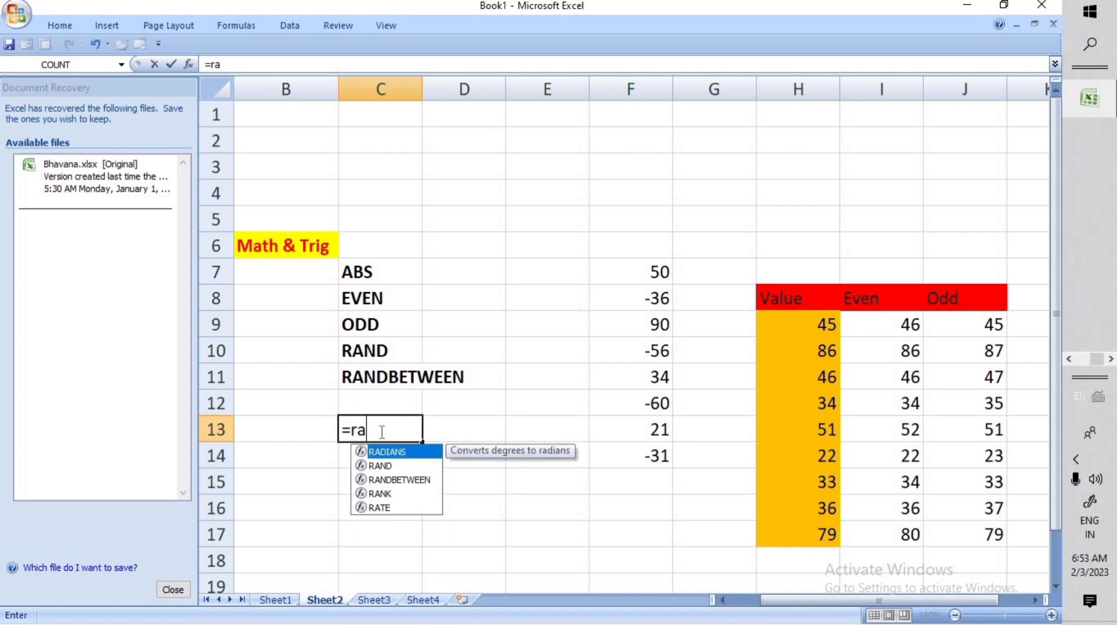
text(nd)
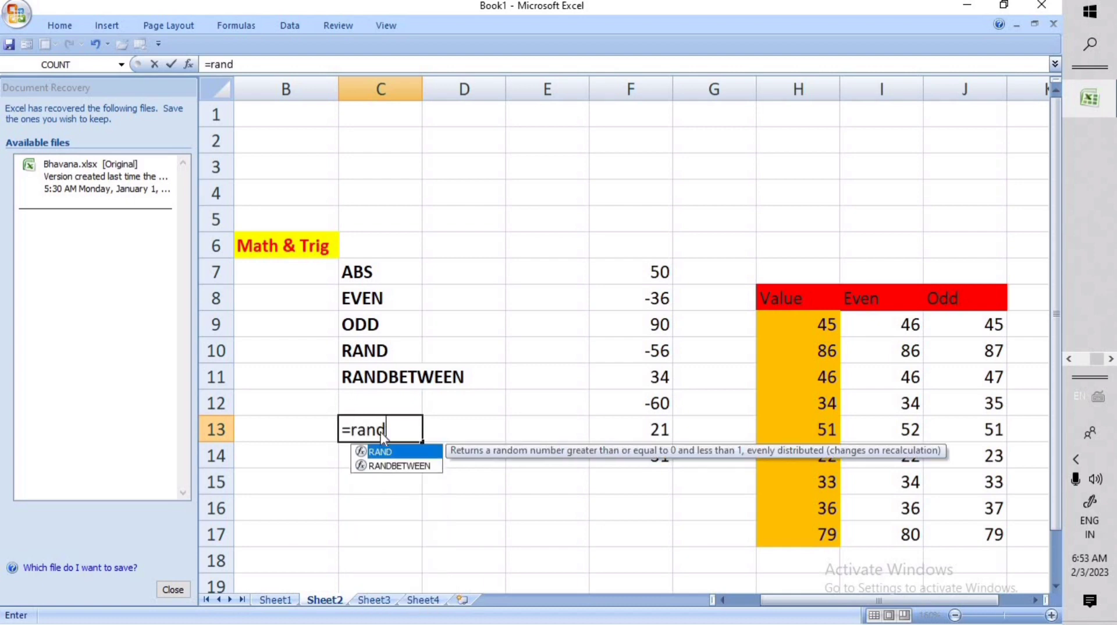
text(betwee)
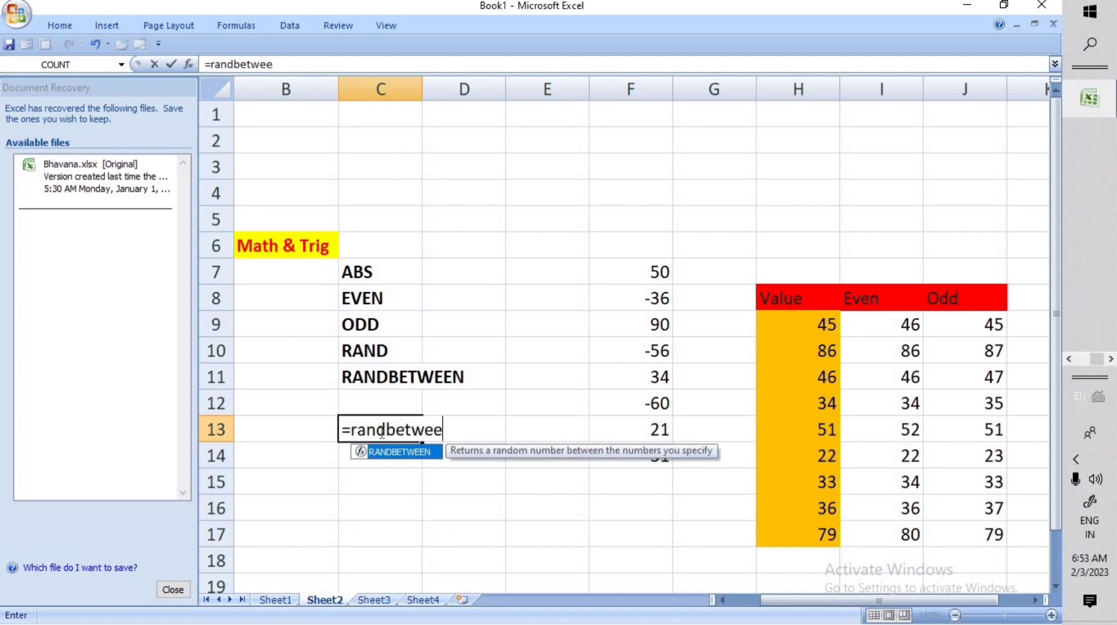
text(n()
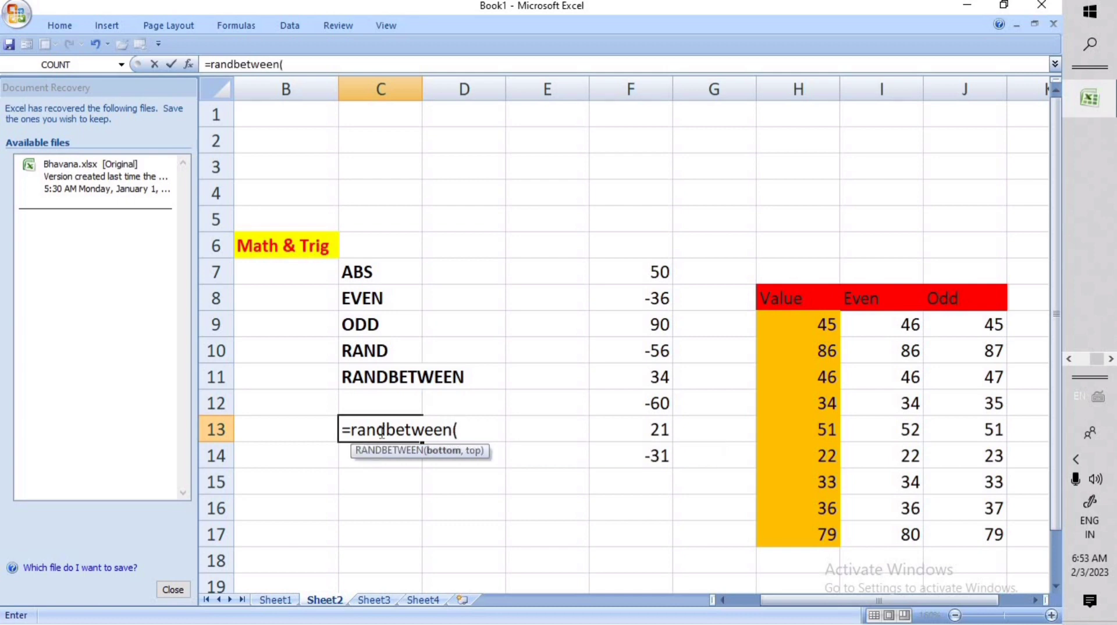
text(100,)
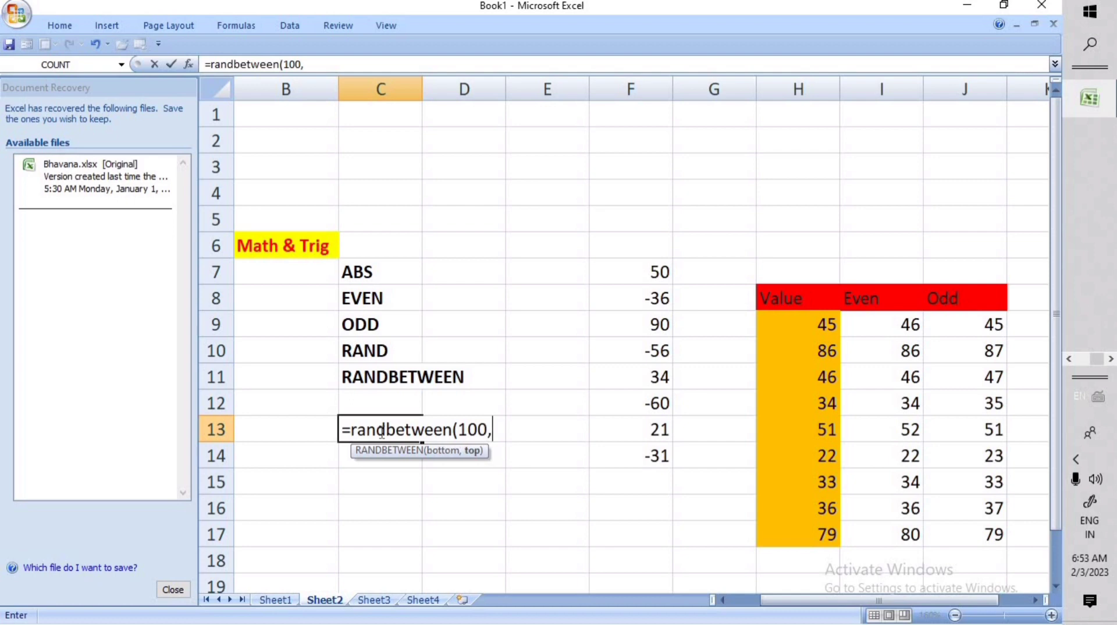
text(150))
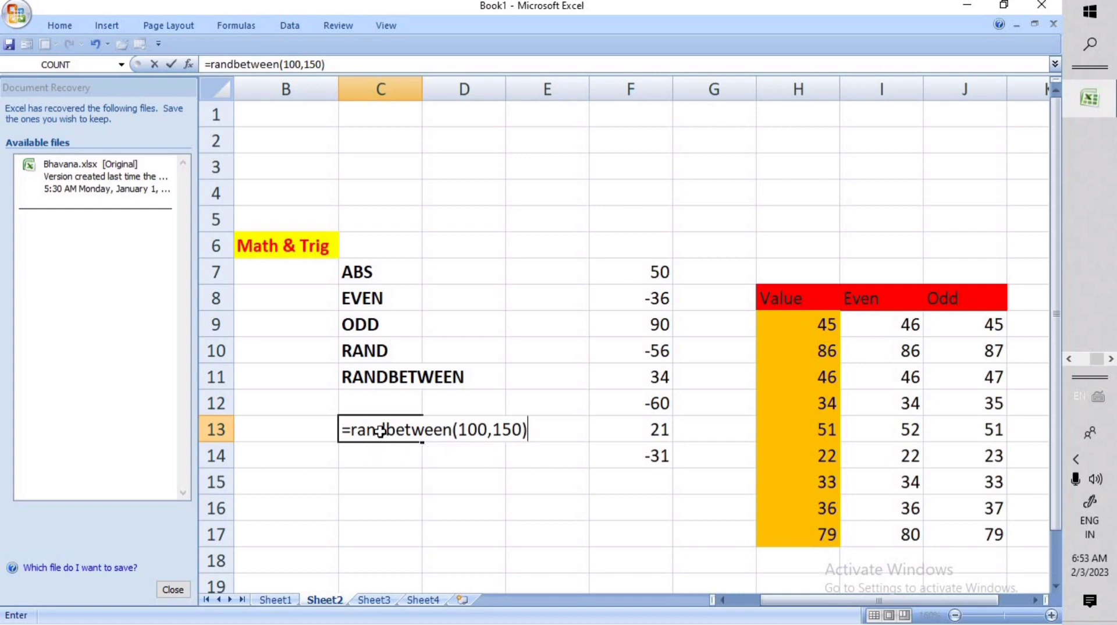
key(Return)
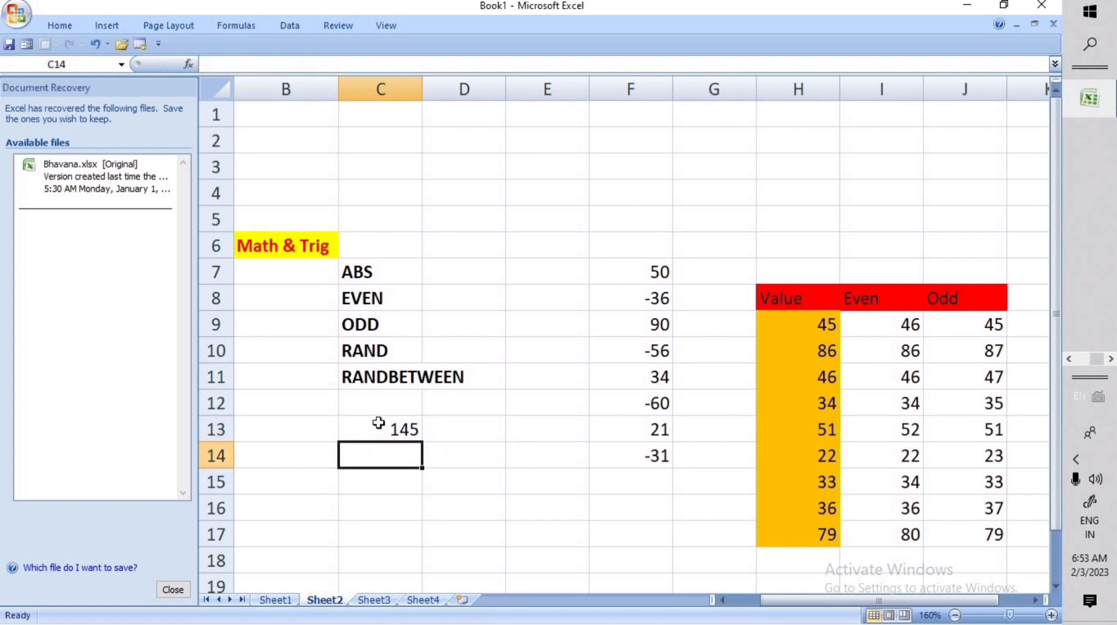
click(379, 422)
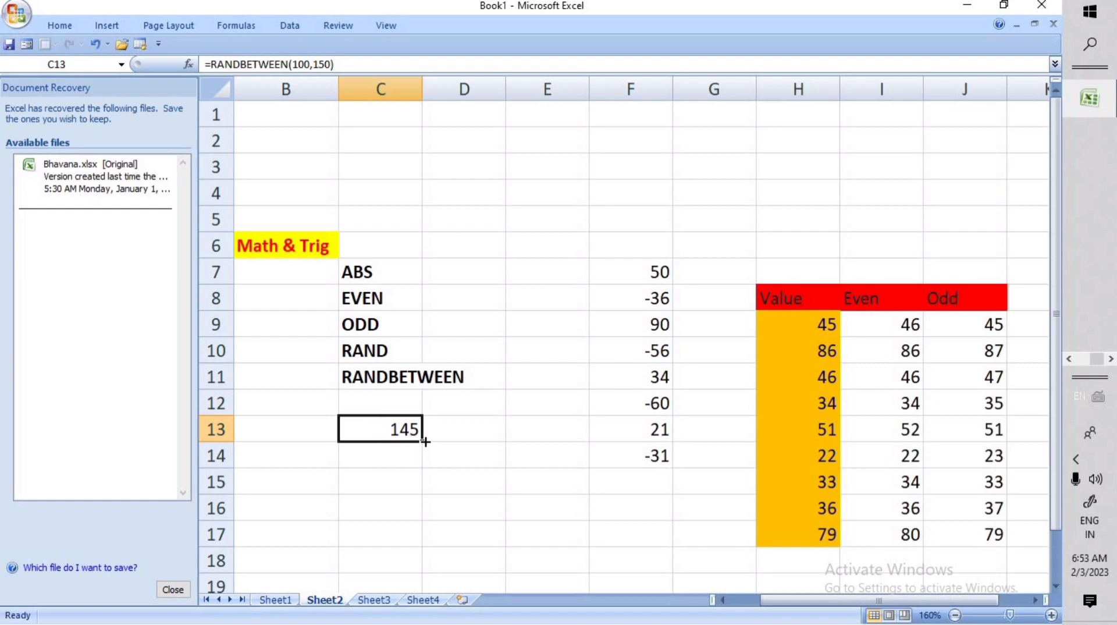
drag(425, 442, 576, 571)
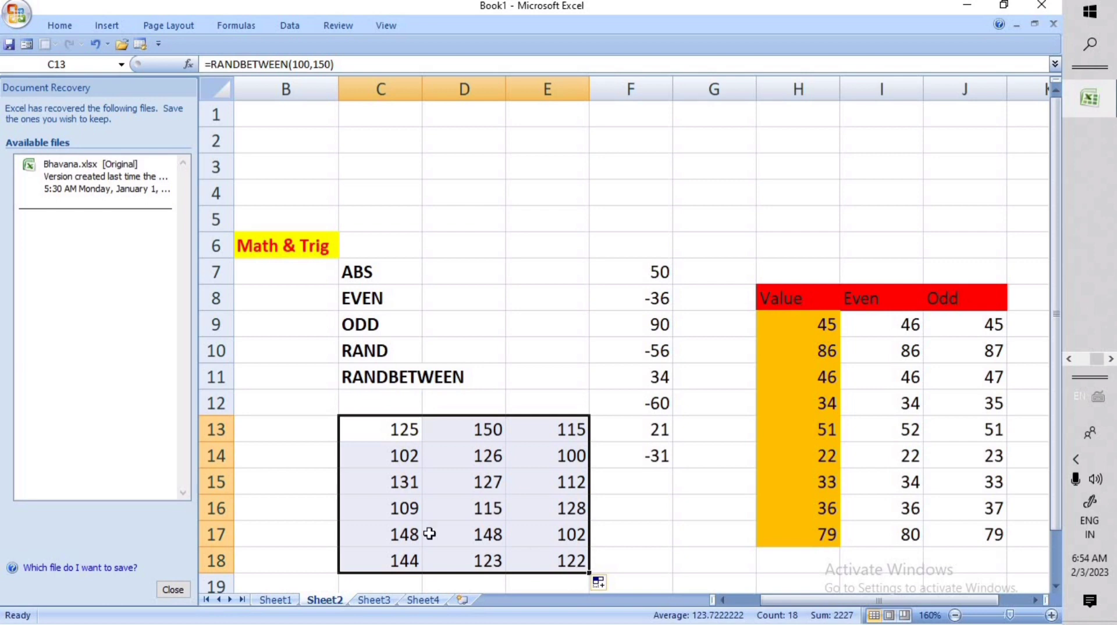
Step: Close the Document Recovery pane and switch to Sheet3 at 120% zoom
click(174, 590)
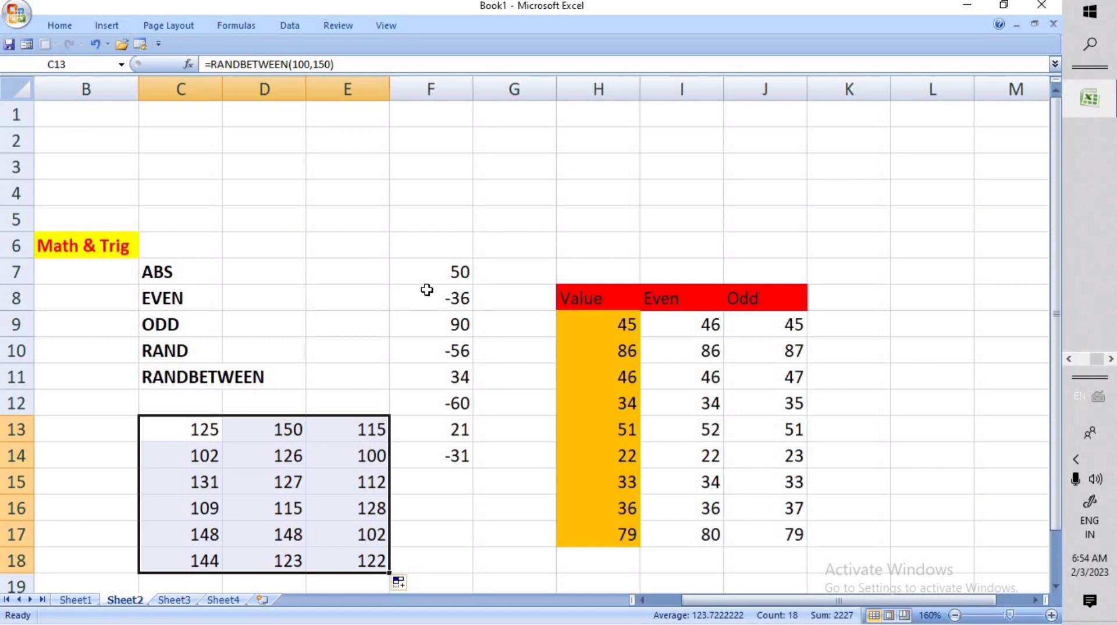
click(224, 29)
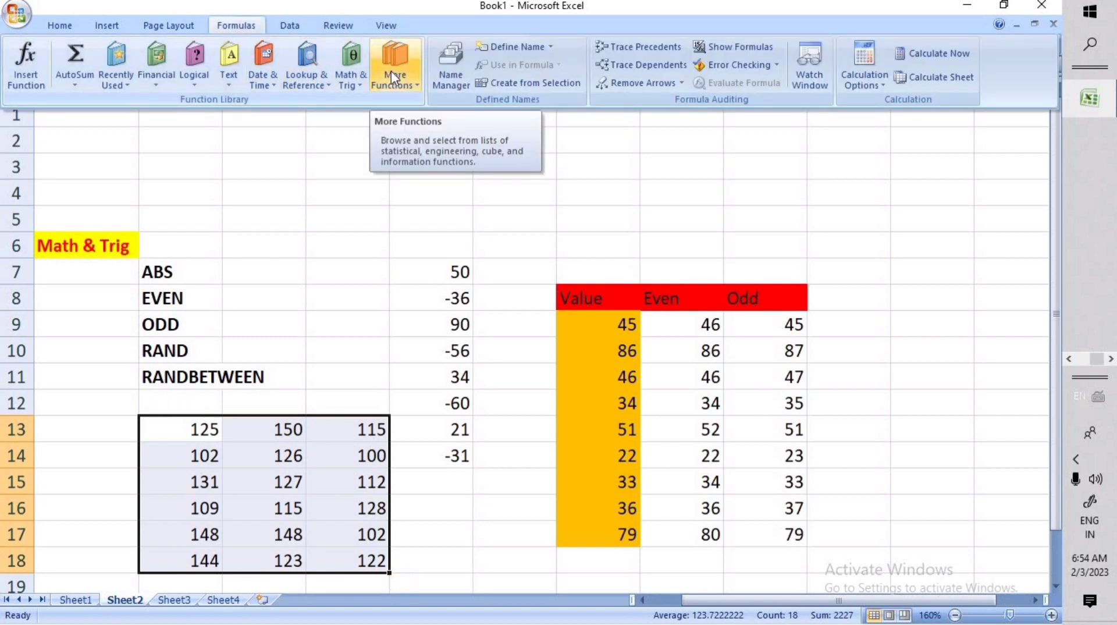
click(170, 601)
click(173, 600)
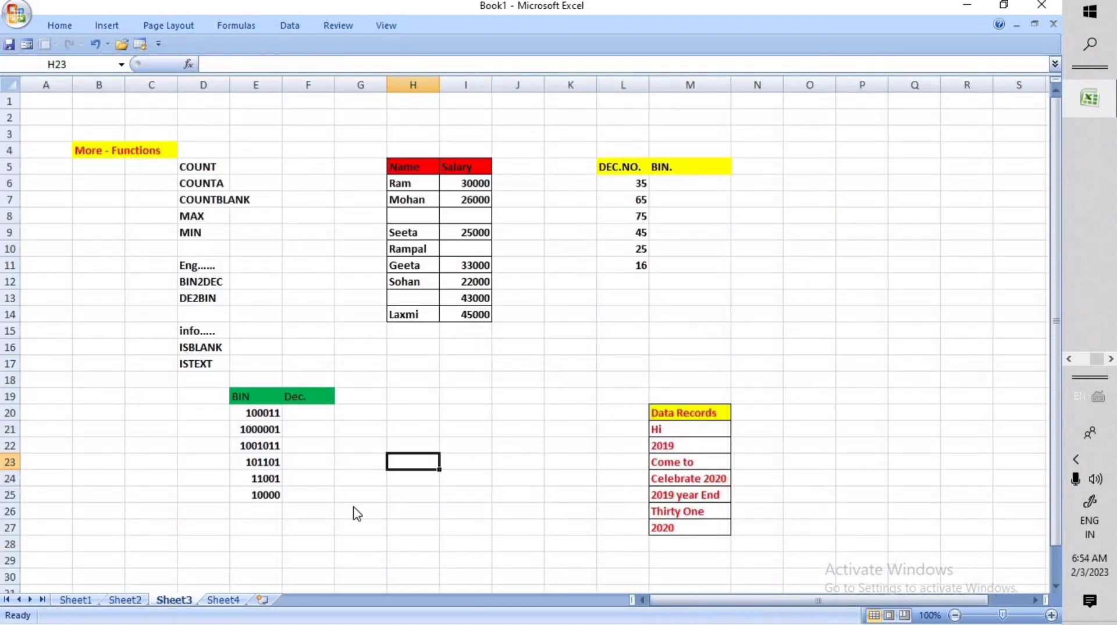
click(1053, 615)
click(1053, 615)
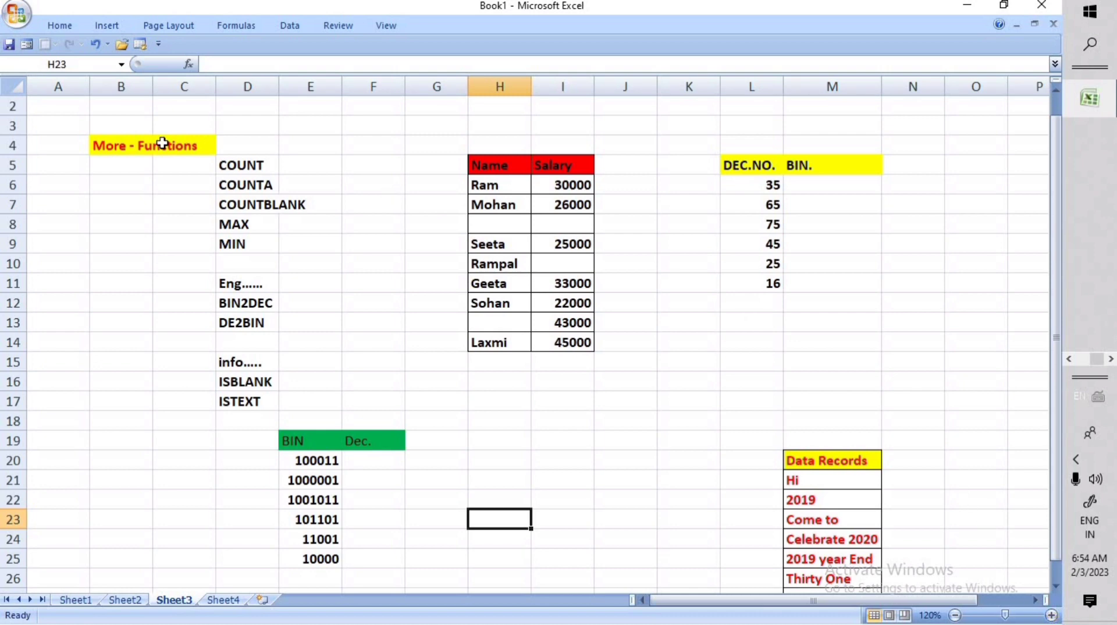
Step: Enter =COUNT(I6:I14) in F5 to count the numeric entries in the Salary column
click(320, 170)
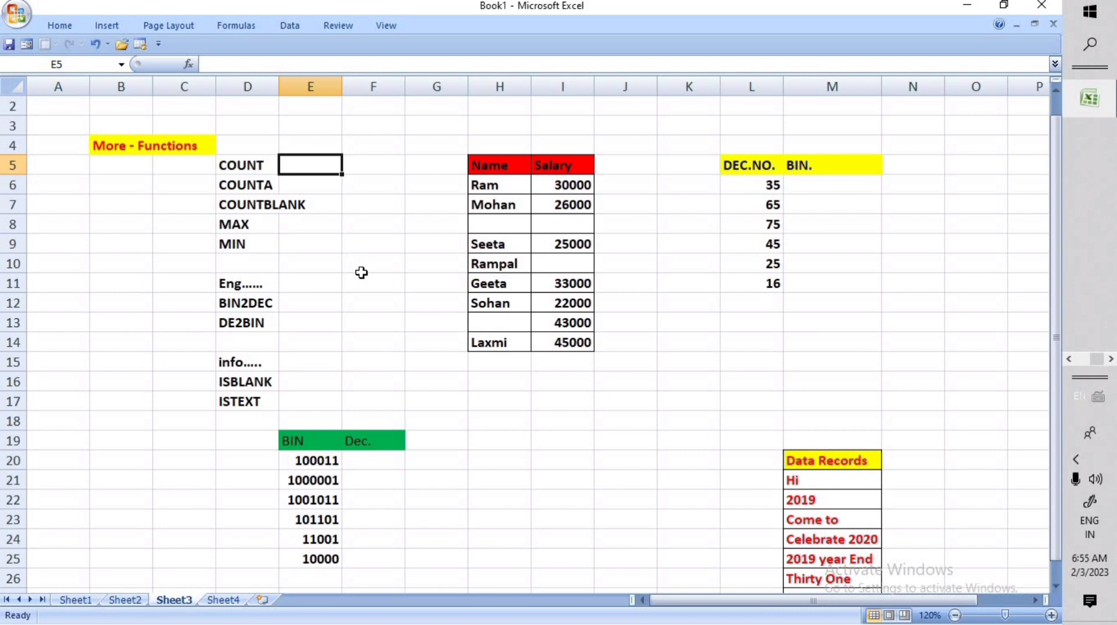
click(368, 169)
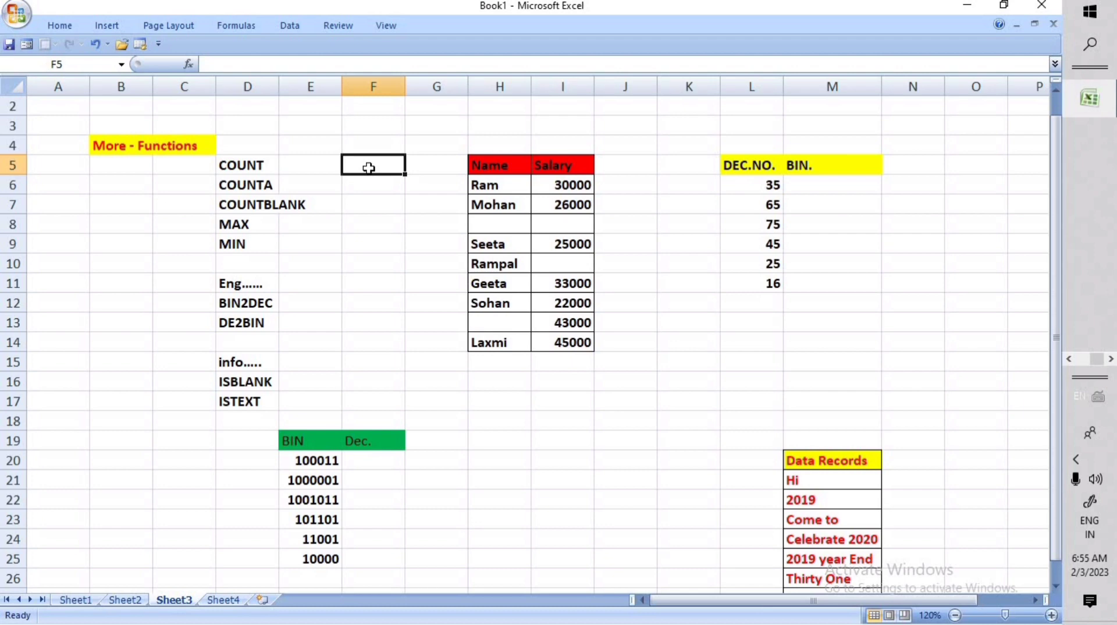
text(=)
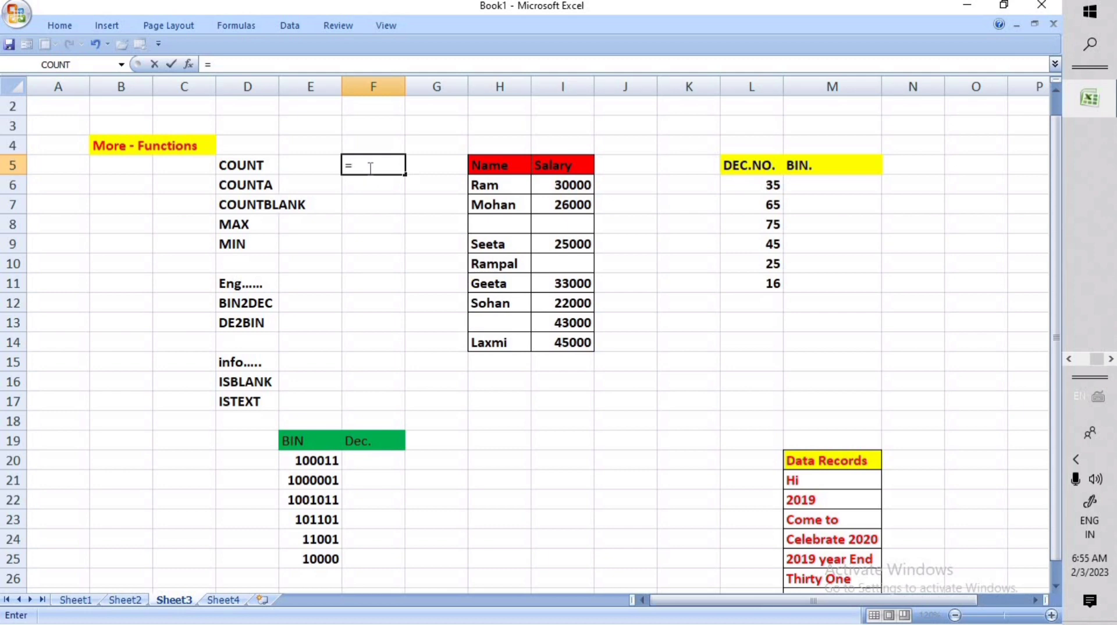
text(count)
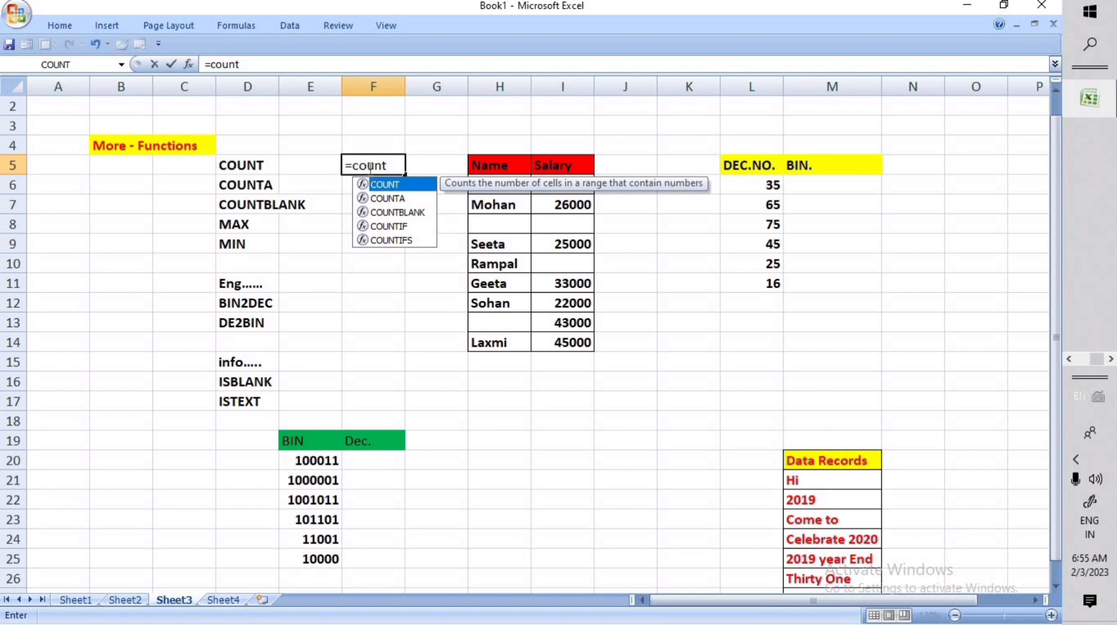
text(()
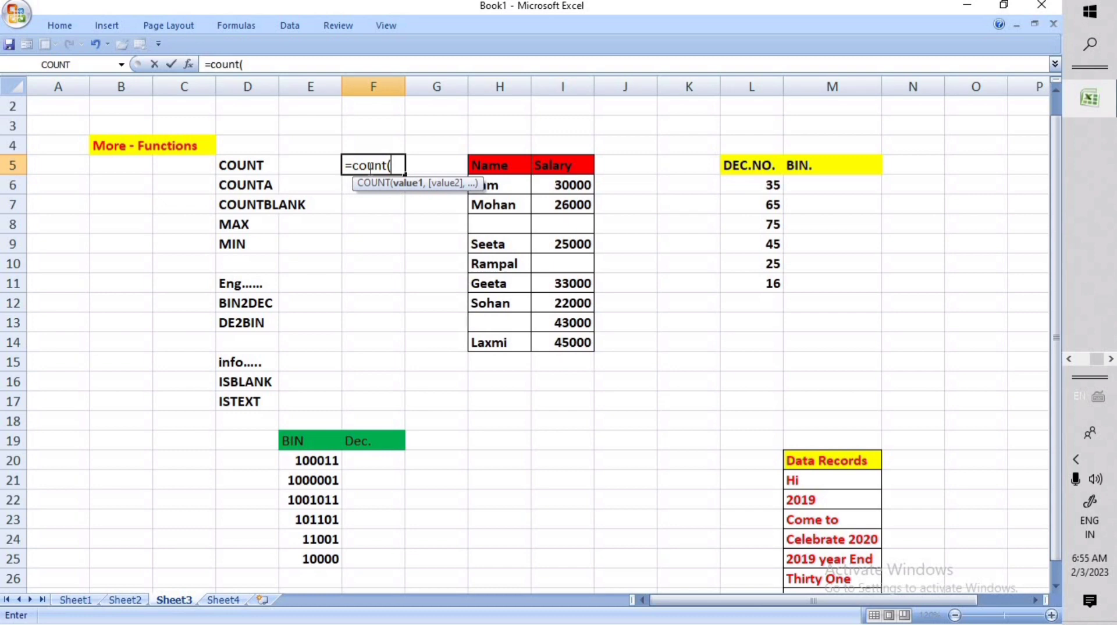
drag(541, 186, 550, 335)
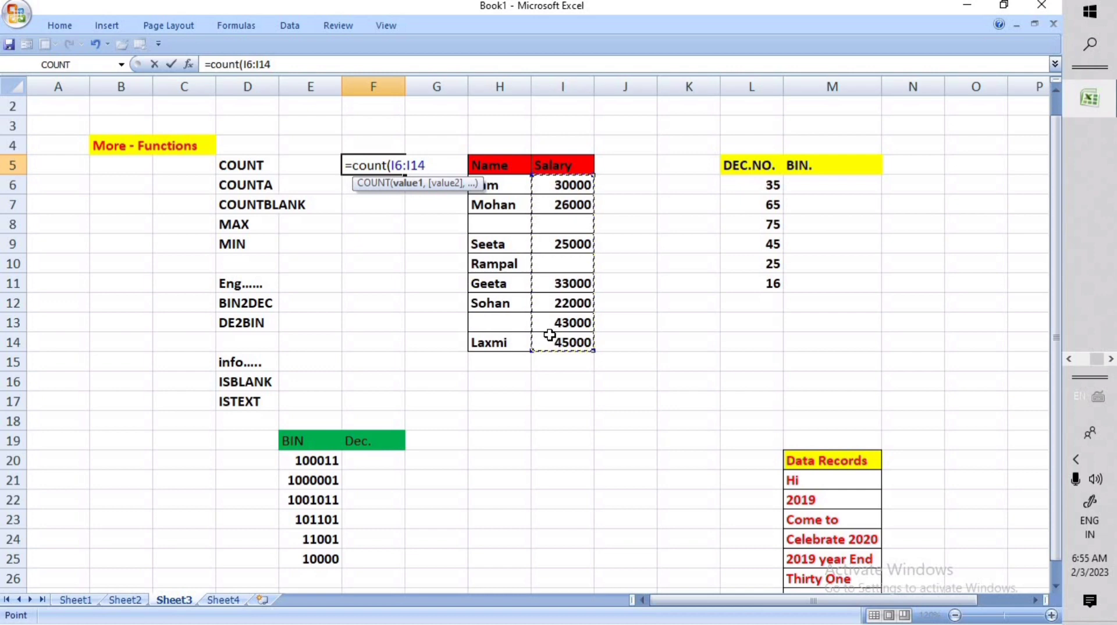
key(Return)
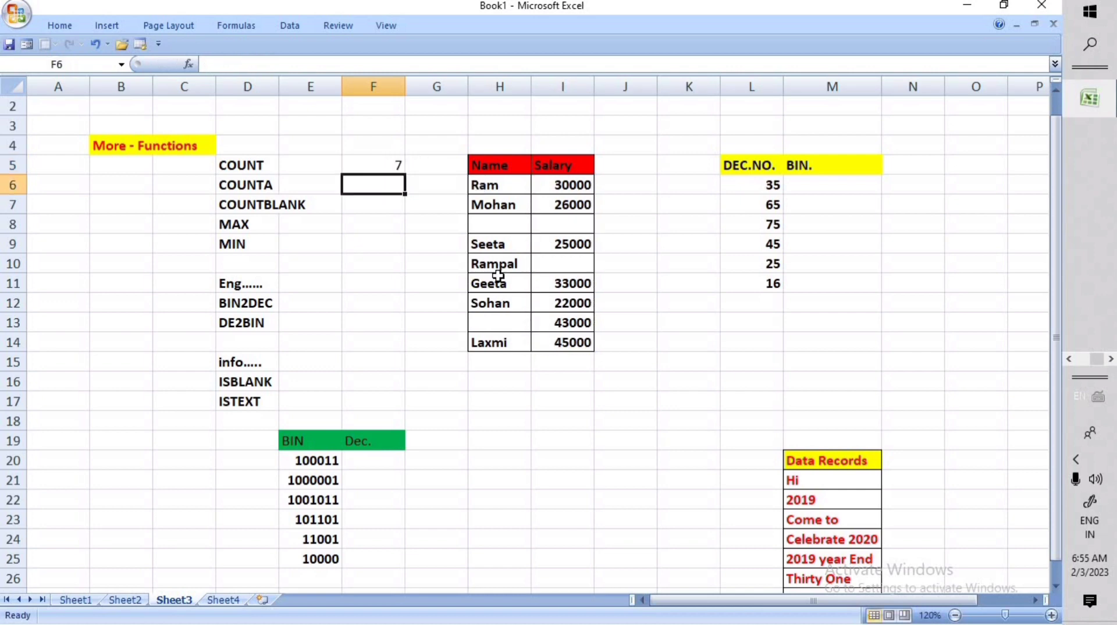
click(372, 161)
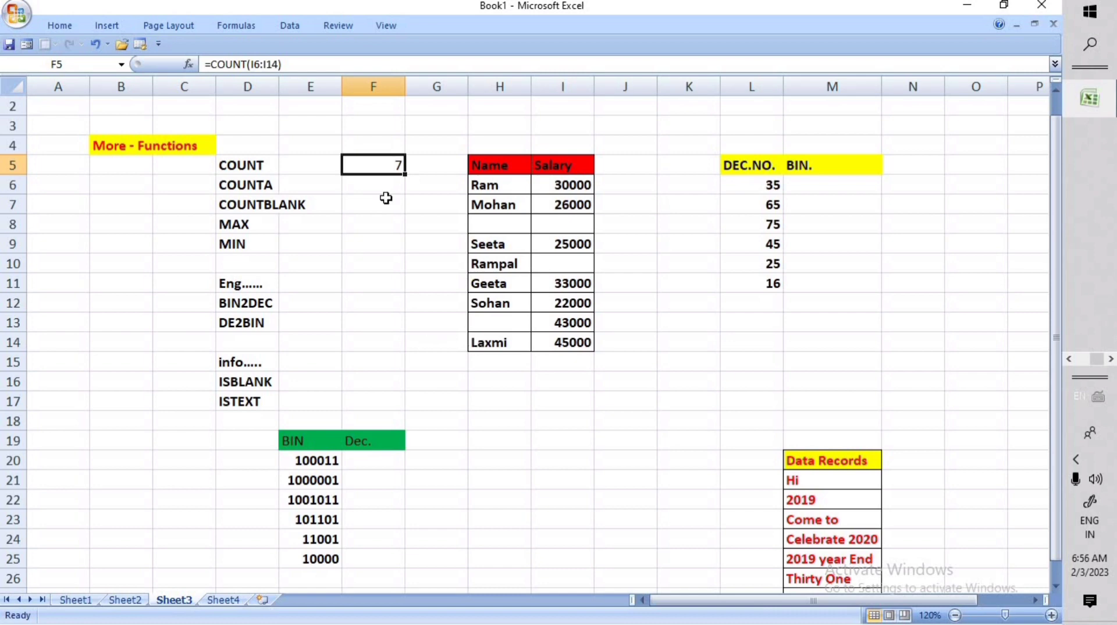
Step: Enter =COUNT(H5:I14) in F6, beside the COUNTA label, covering the whole Name and Salary table
click(369, 183)
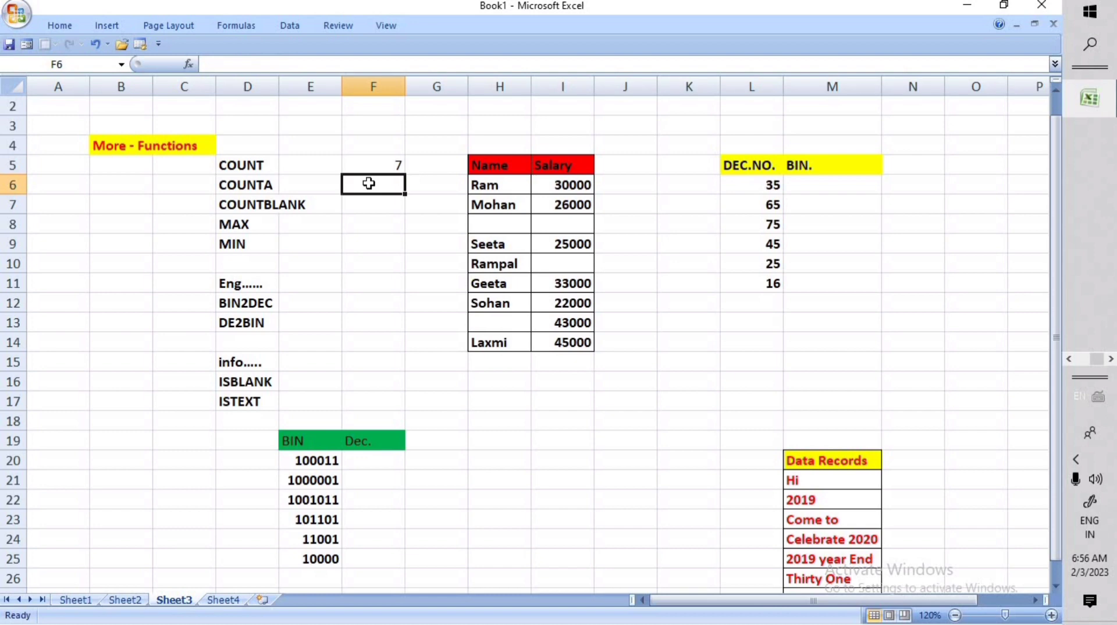
text(=)
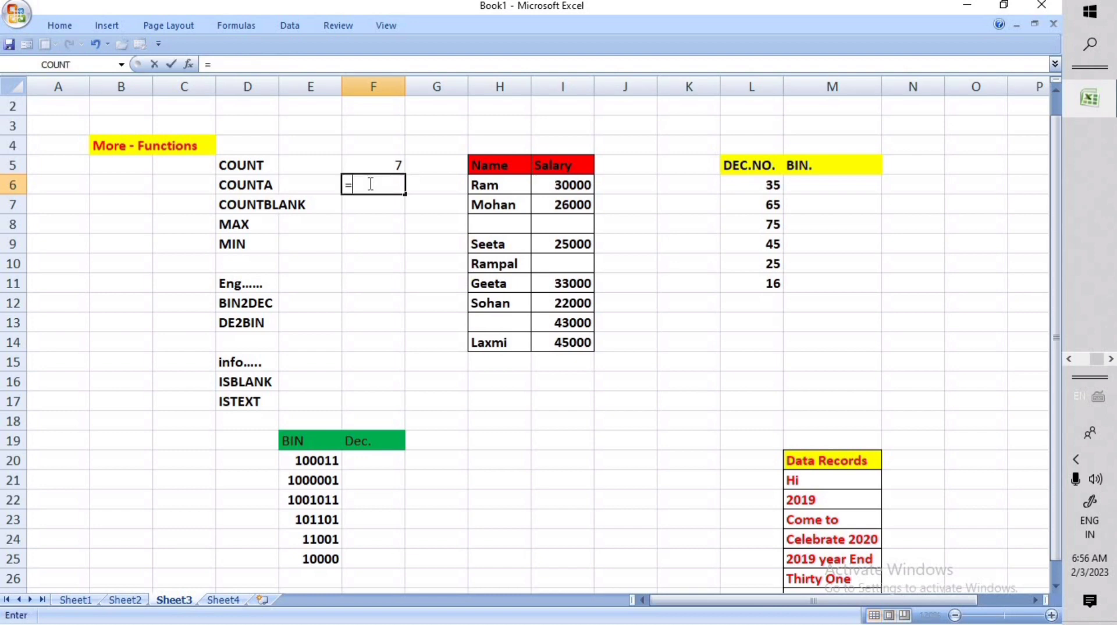
text(cou)
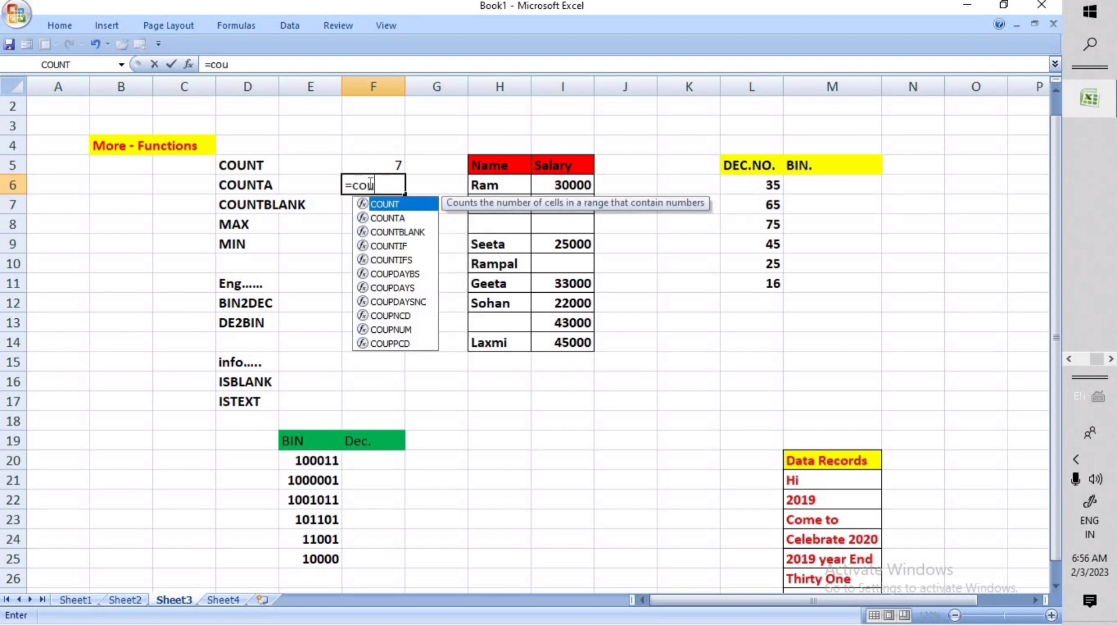
text(nt)
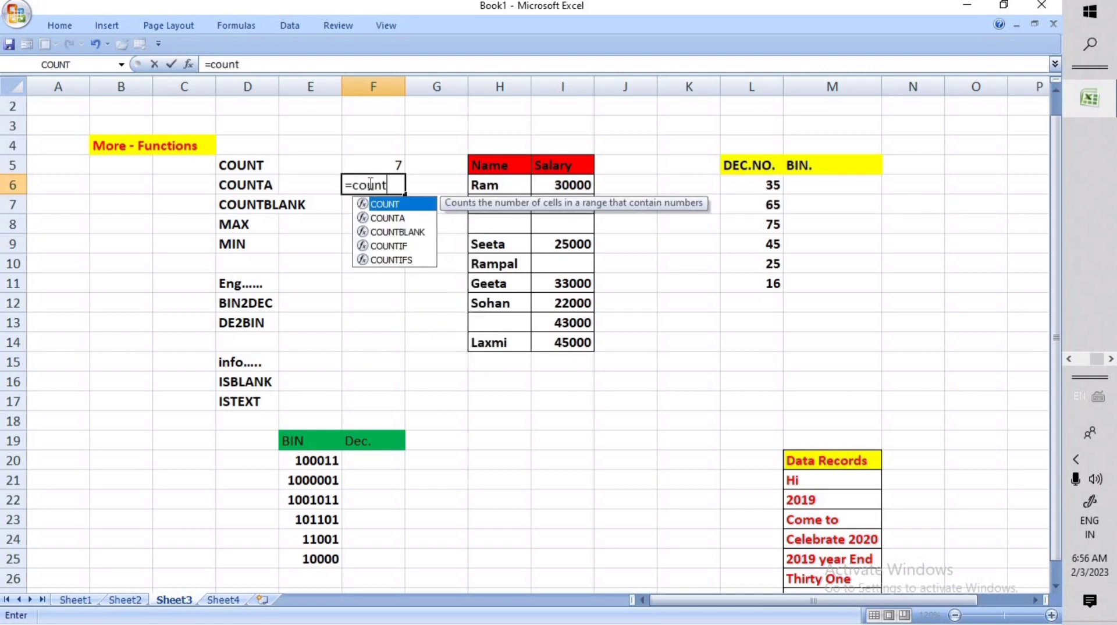
text(()
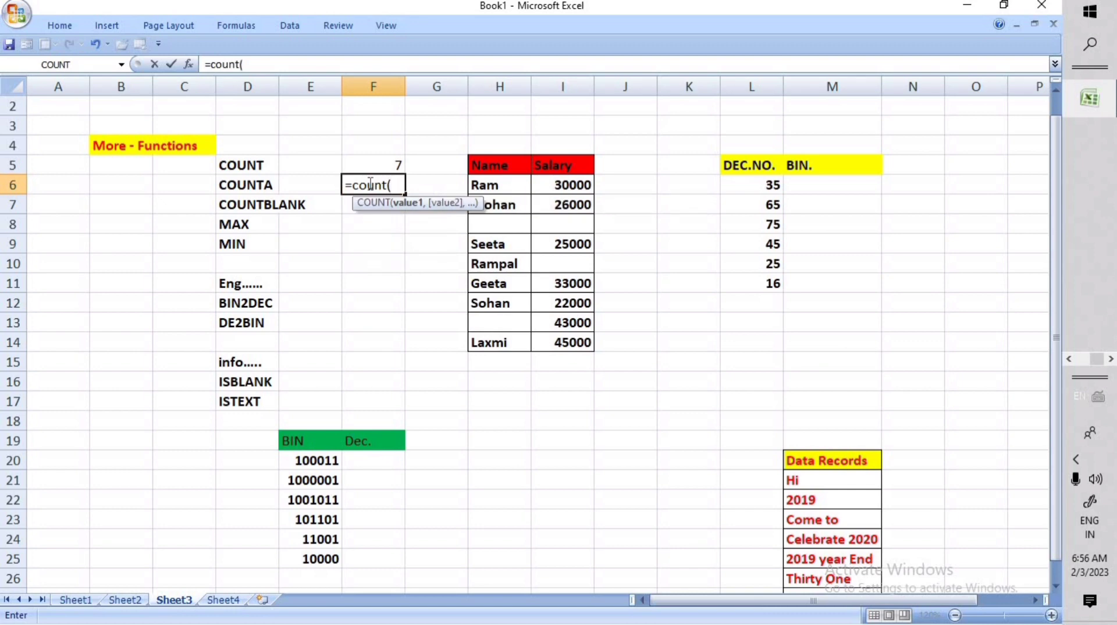
click(474, 188)
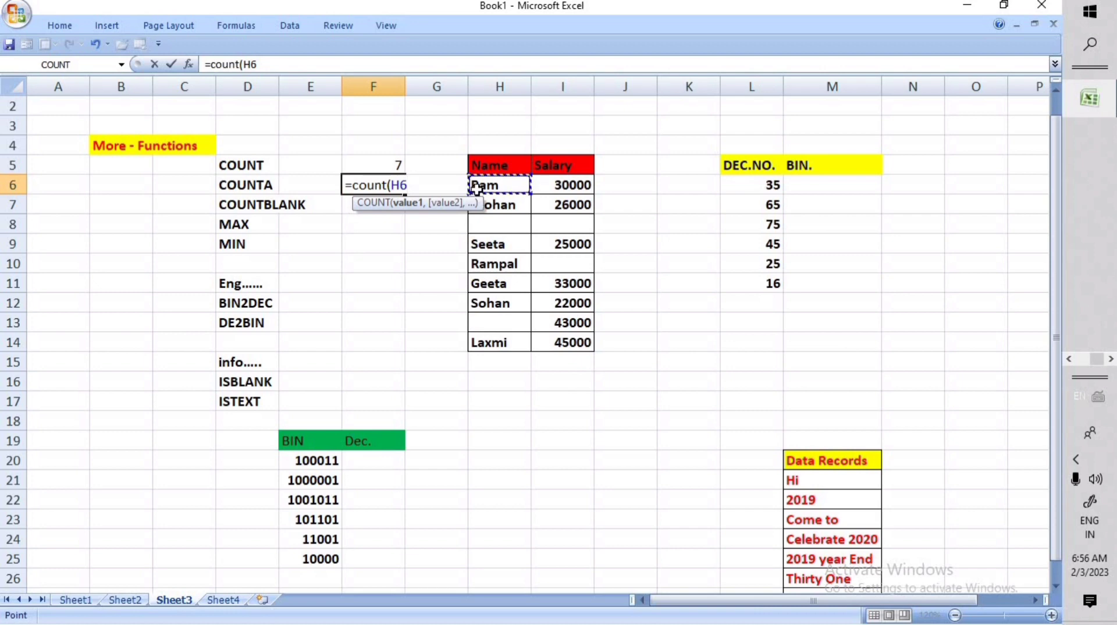
drag(477, 161, 559, 343)
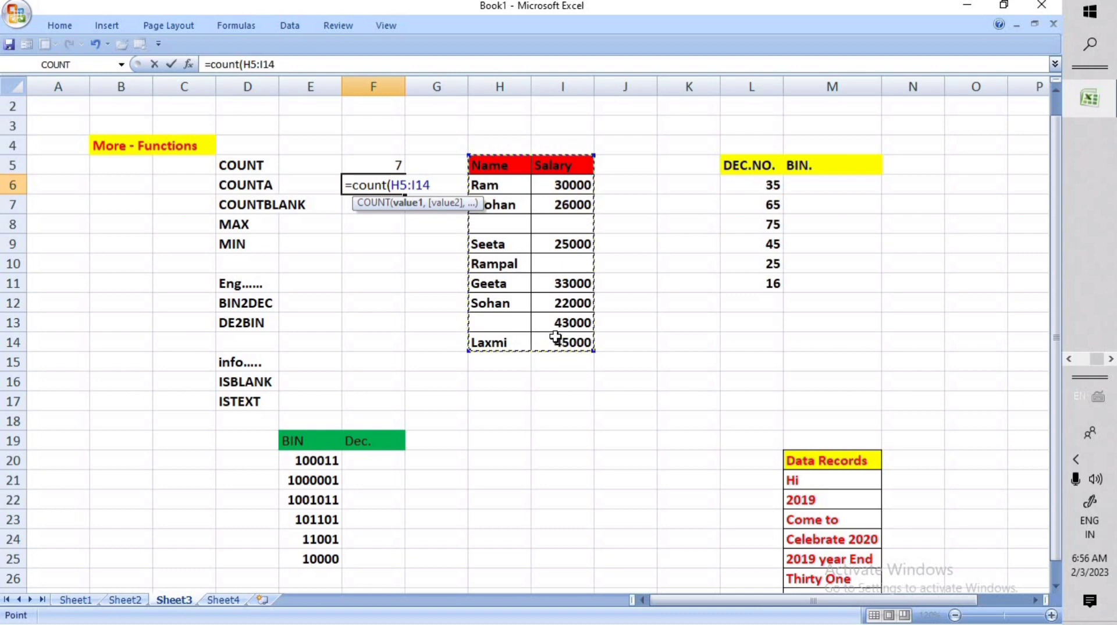
key(Return)
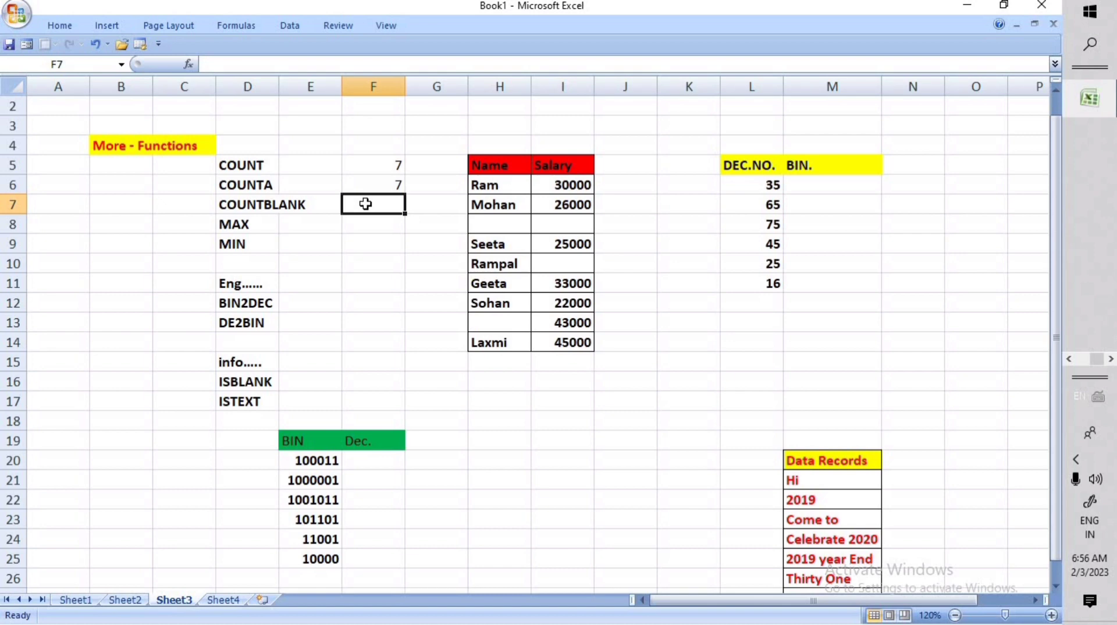
Step: Enter =COUNTBLANK(H5:I14) in F7 to count the empty cells in the Name and Salary table
text(=)
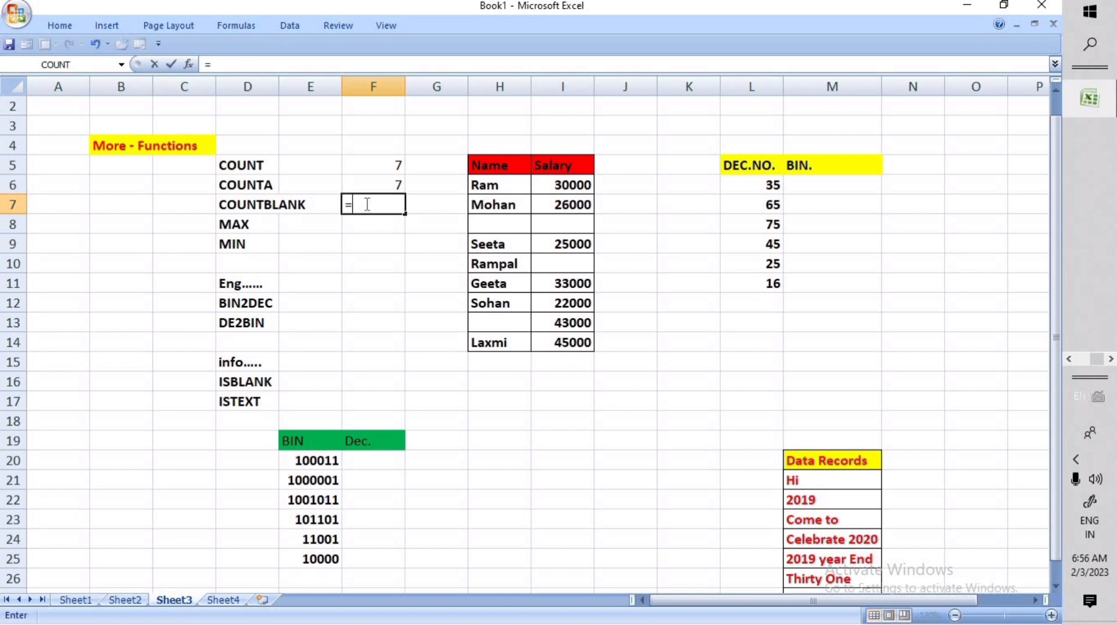
text(c)
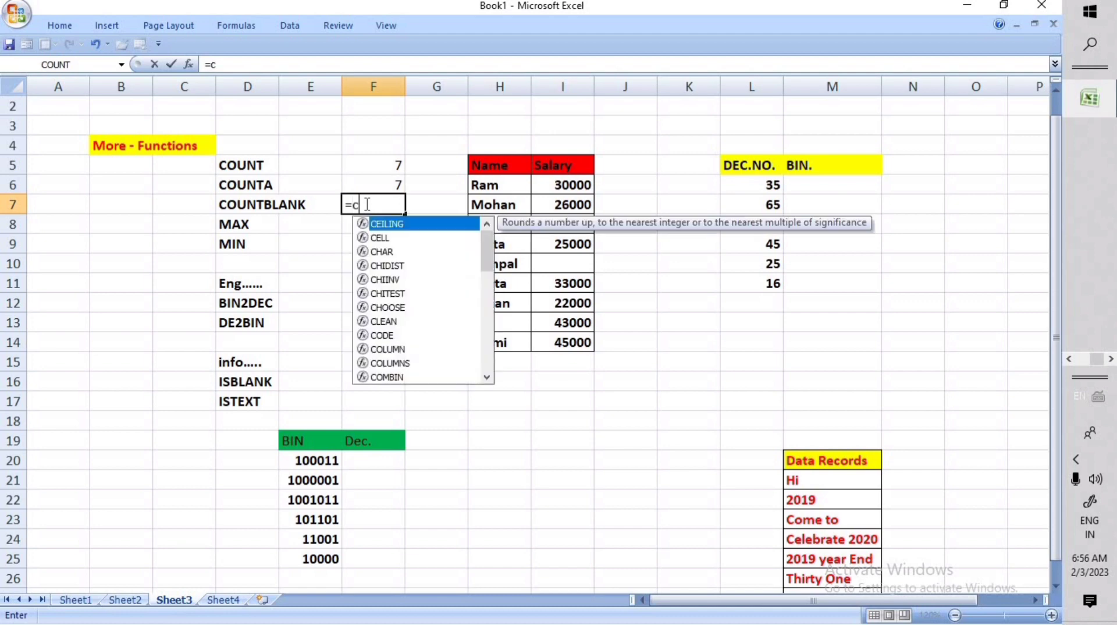
text(ount)
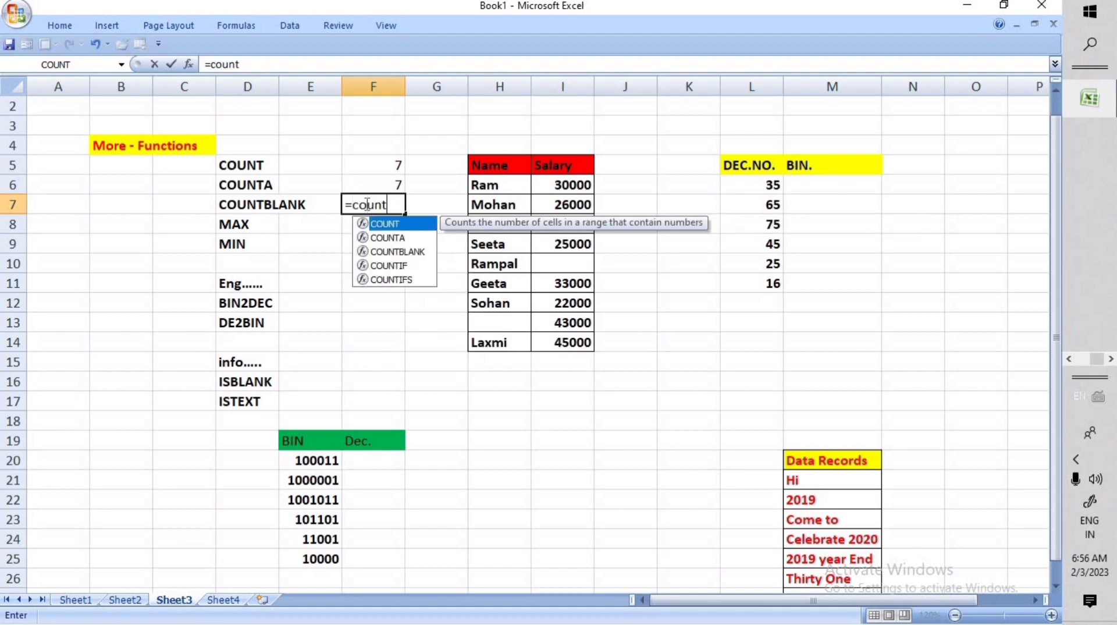
text(blank)
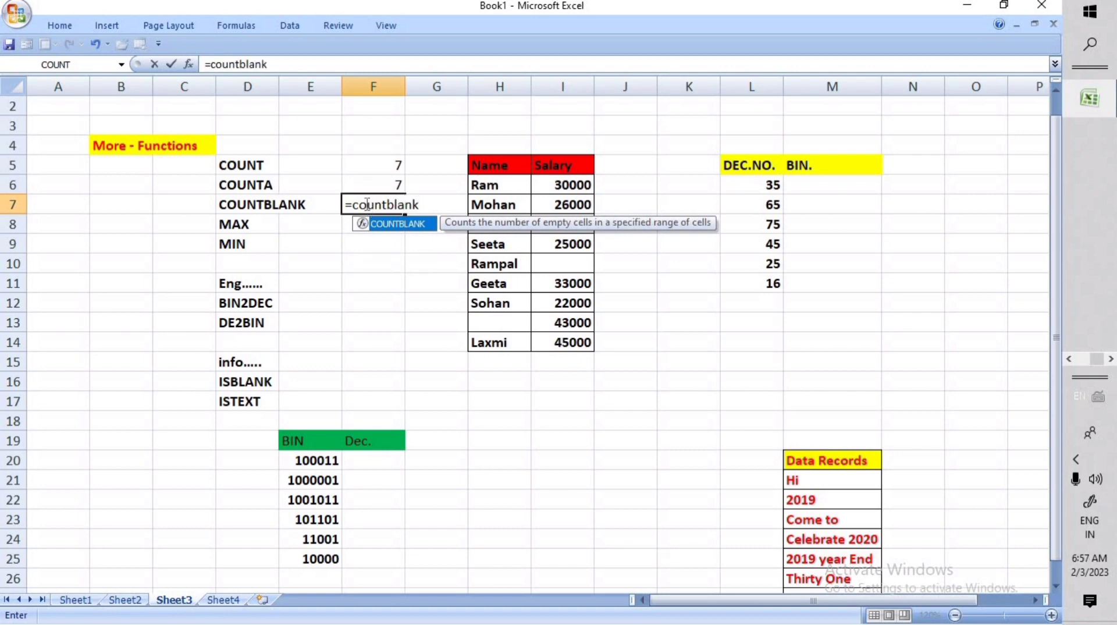
text(()
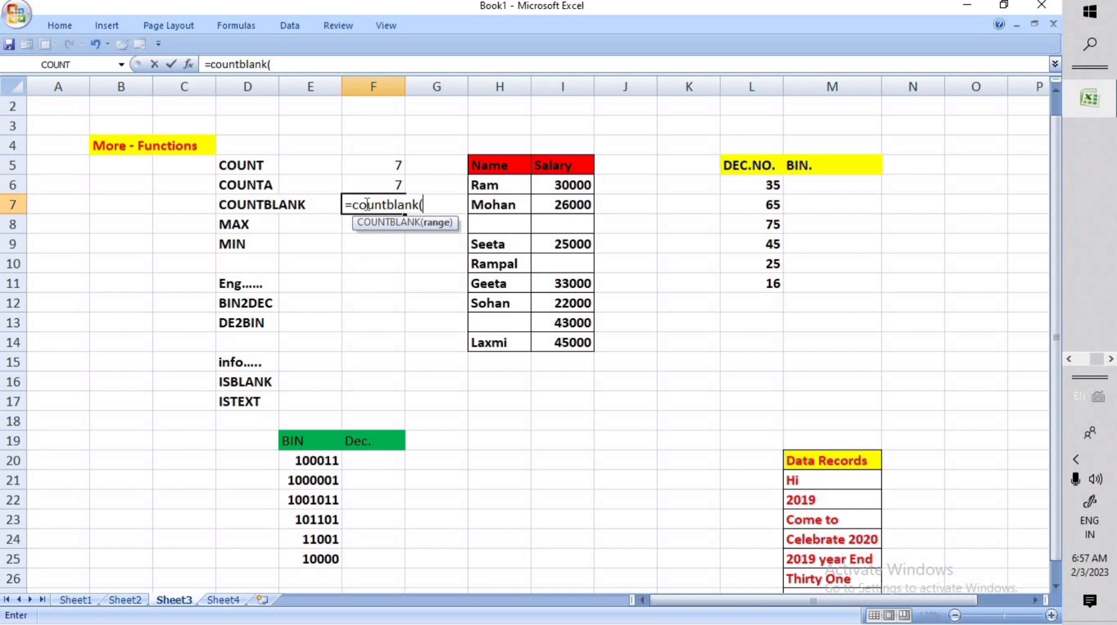
drag(476, 167, 549, 339)
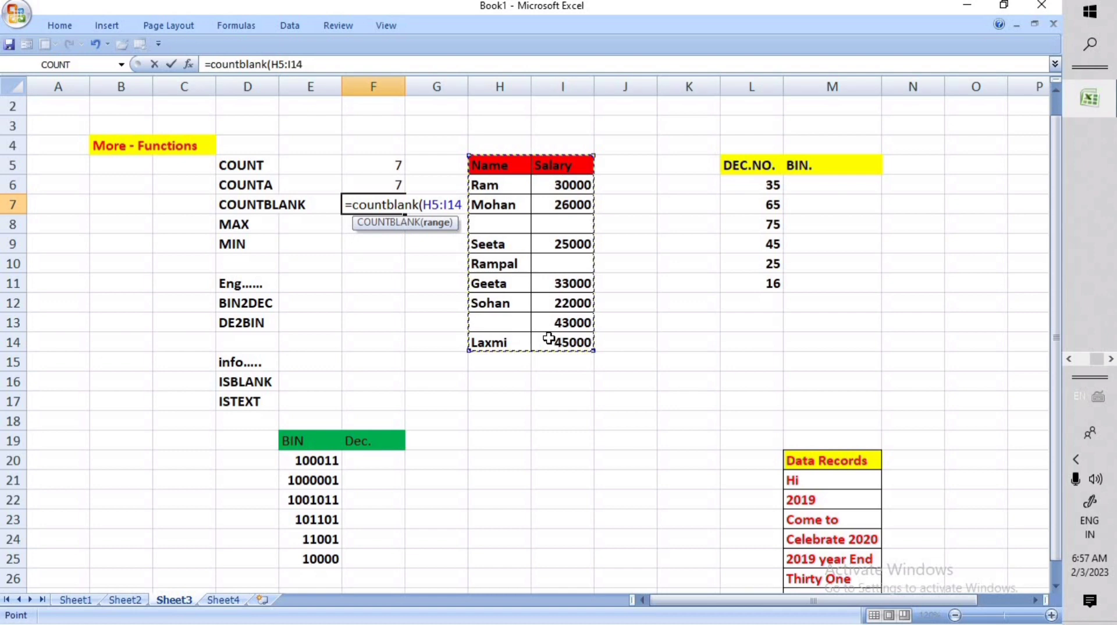
key(Return)
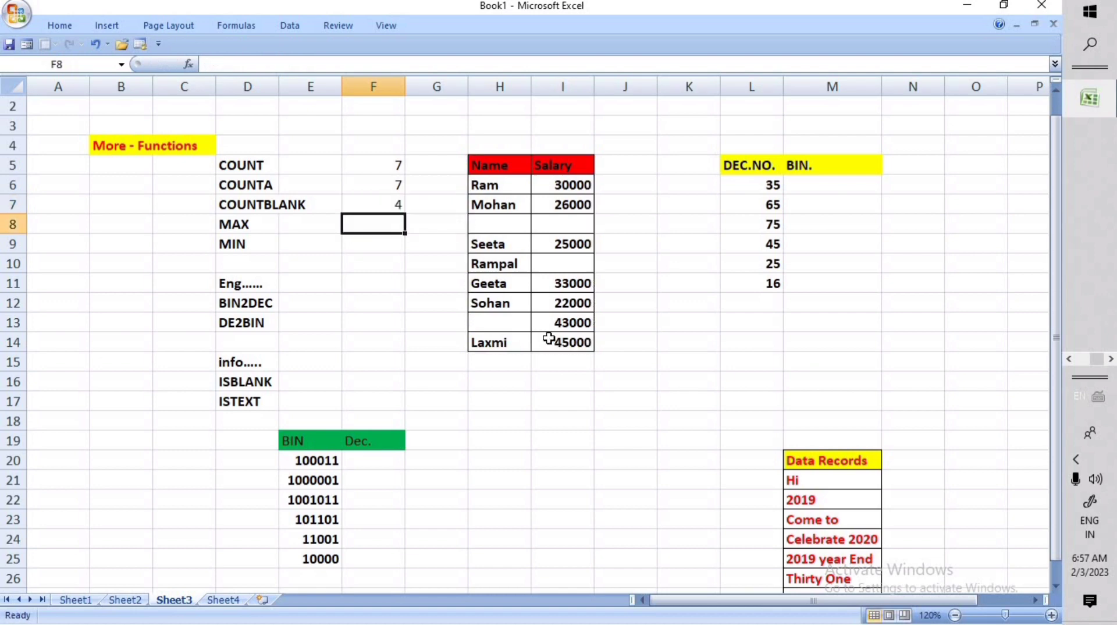
click(384, 207)
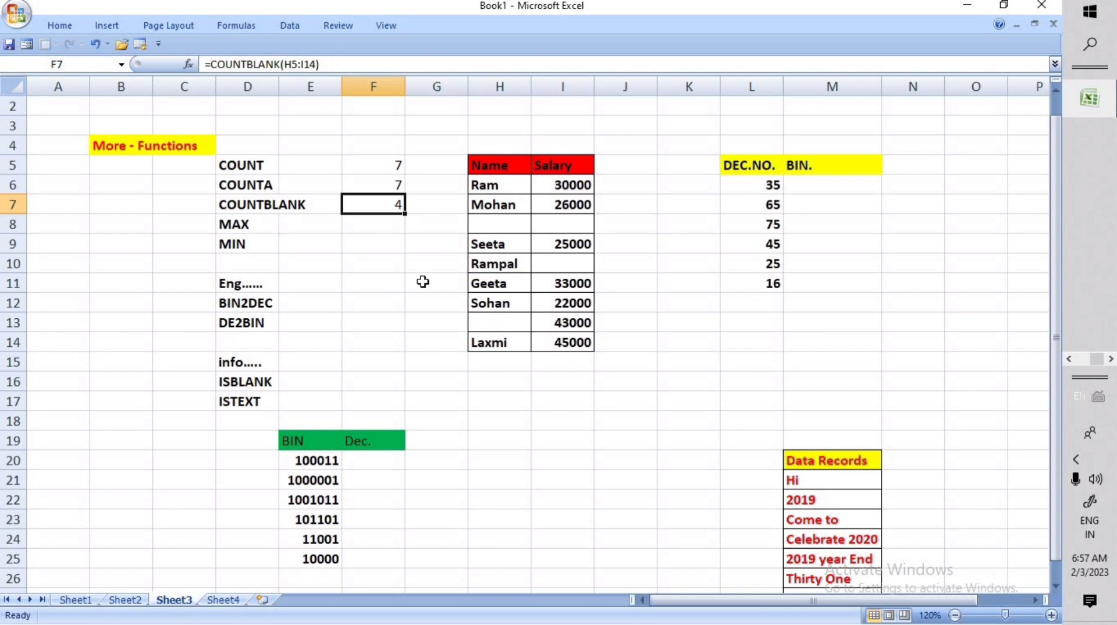
Step: Try to enter a MAX formula in F8 over H6:I14, and clear the cell again
click(355, 226)
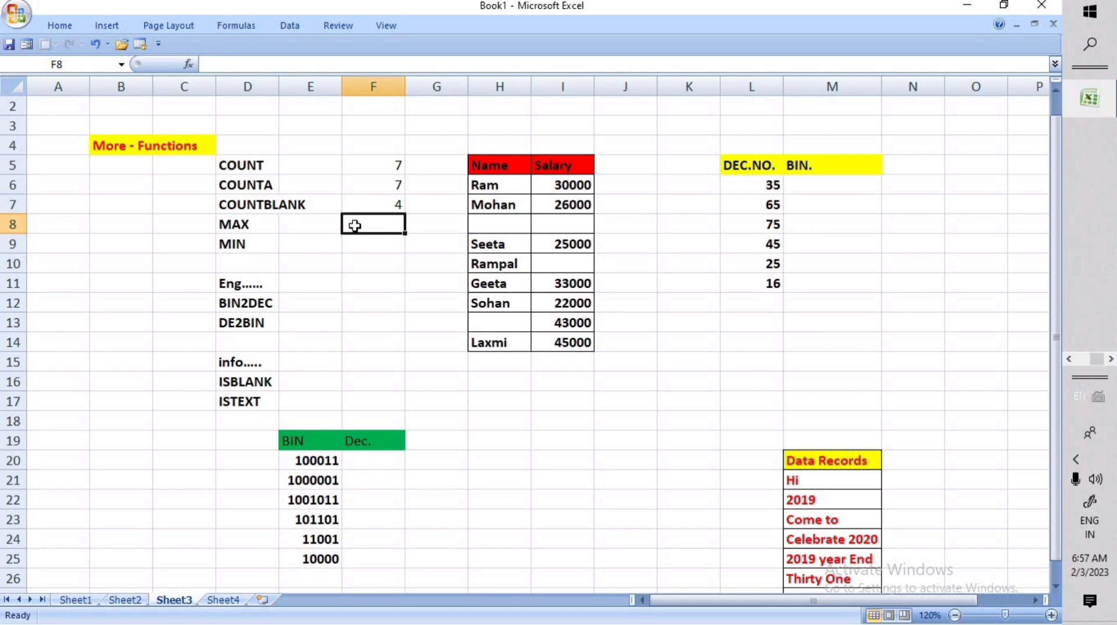
text(=)
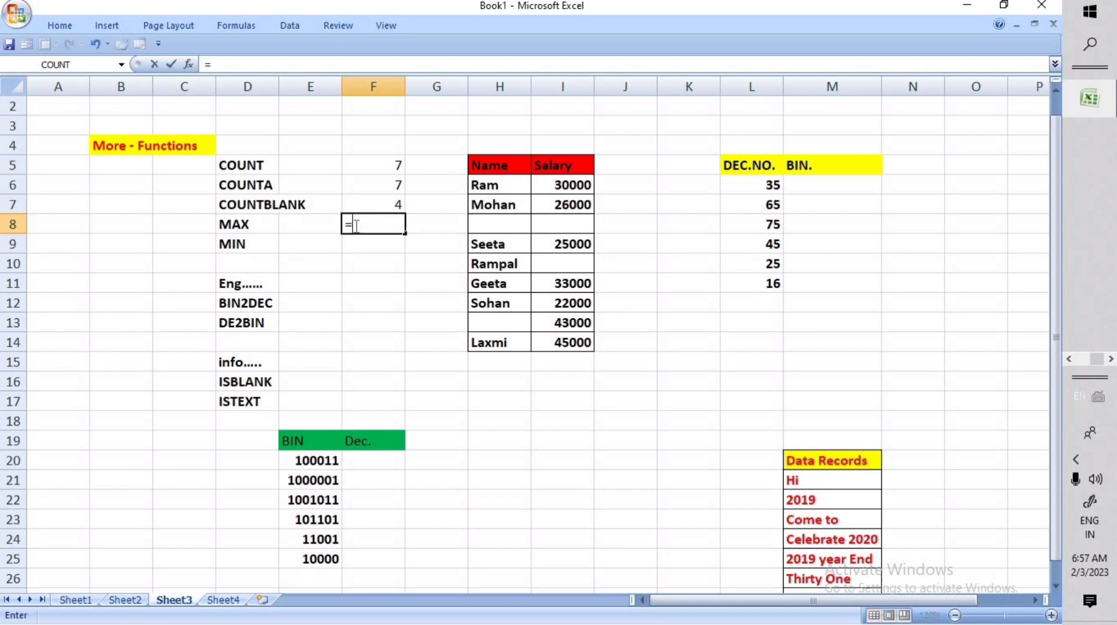
text(max)
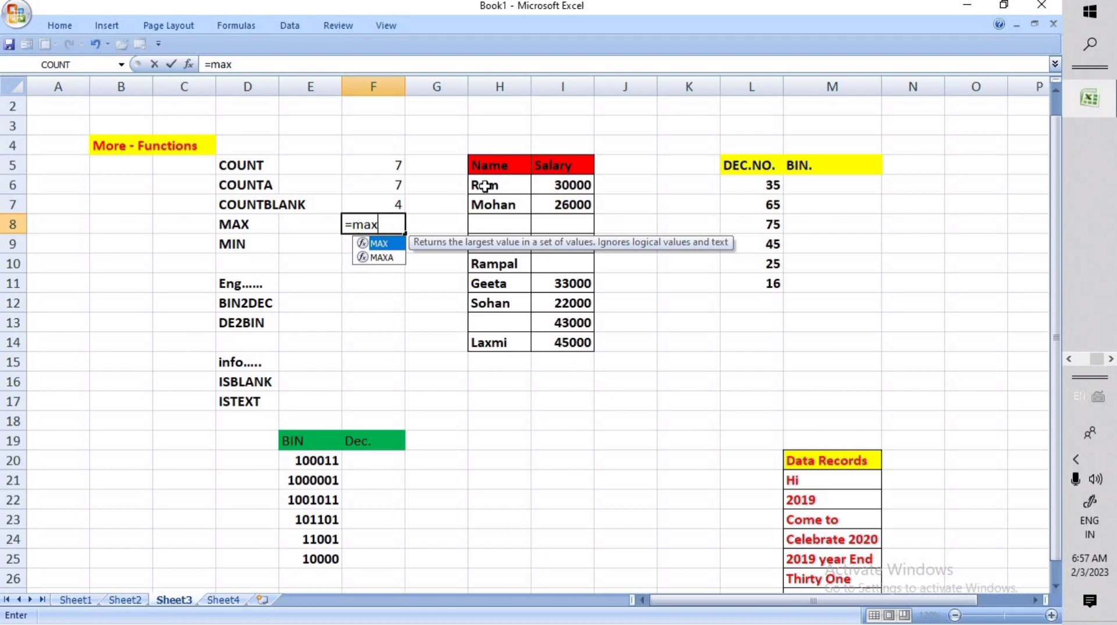
drag(485, 184, 550, 341)
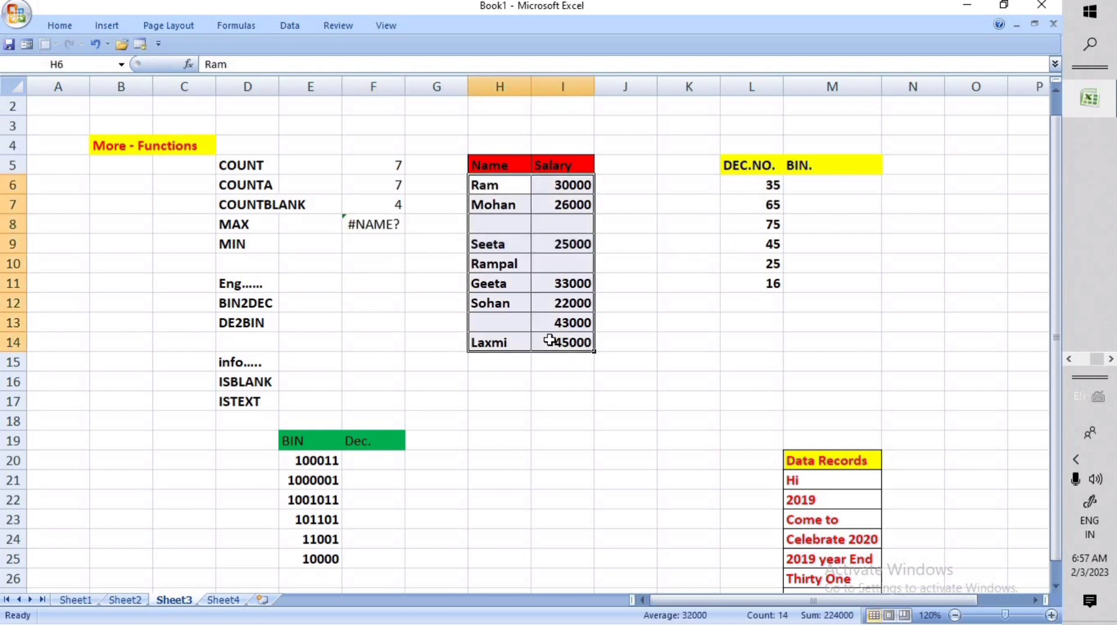
click(633, 289)
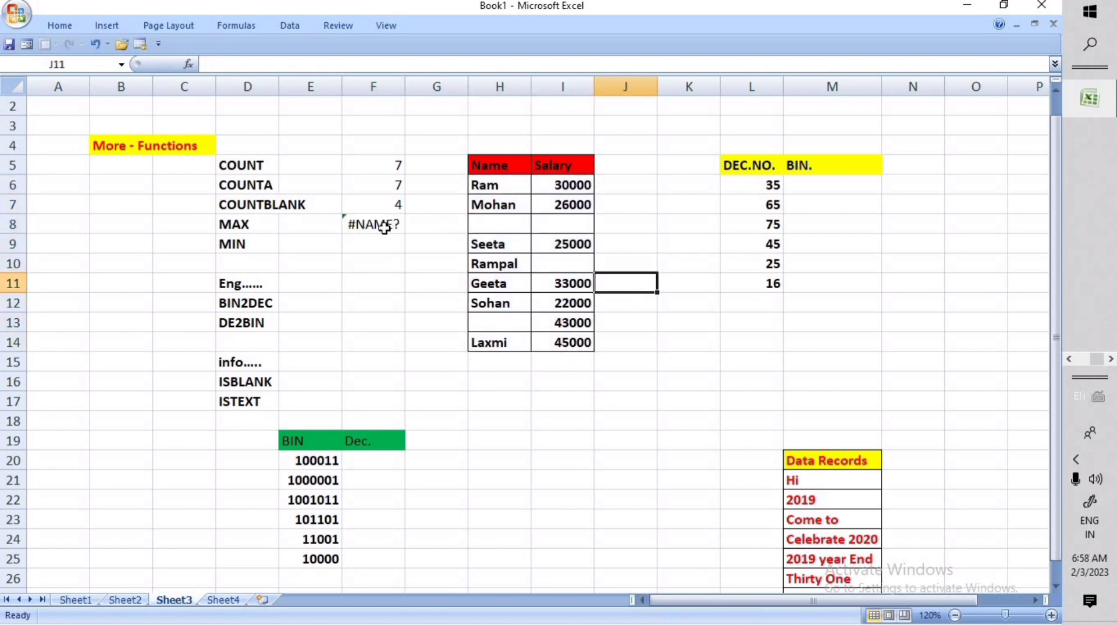
click(387, 224)
key(BackSpace)
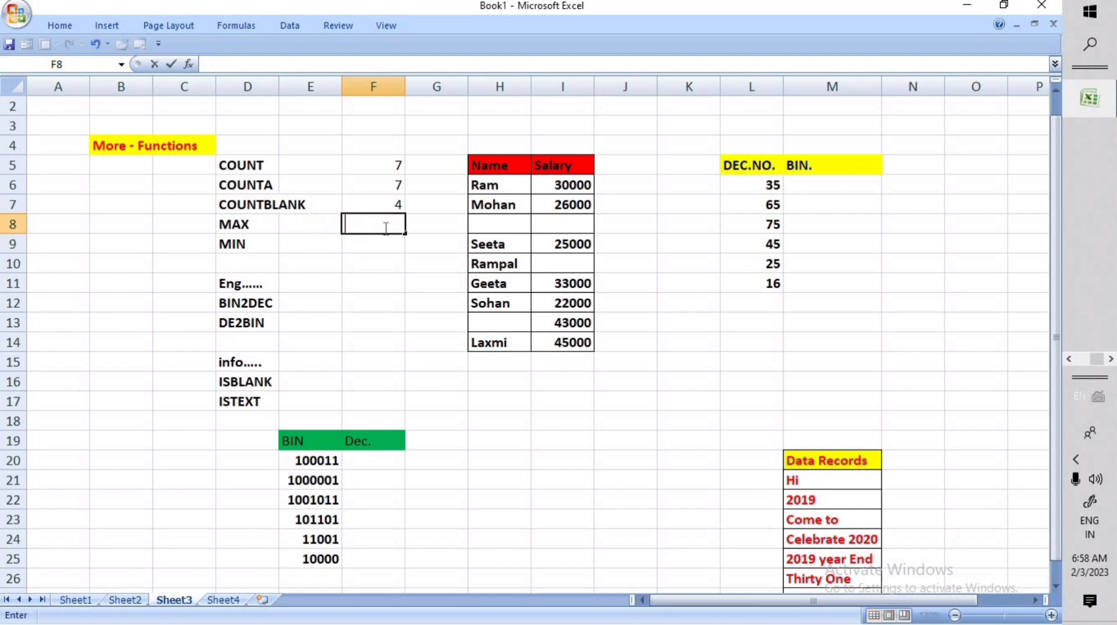
text(=)
text(()
key(BackSpace)
text(te)
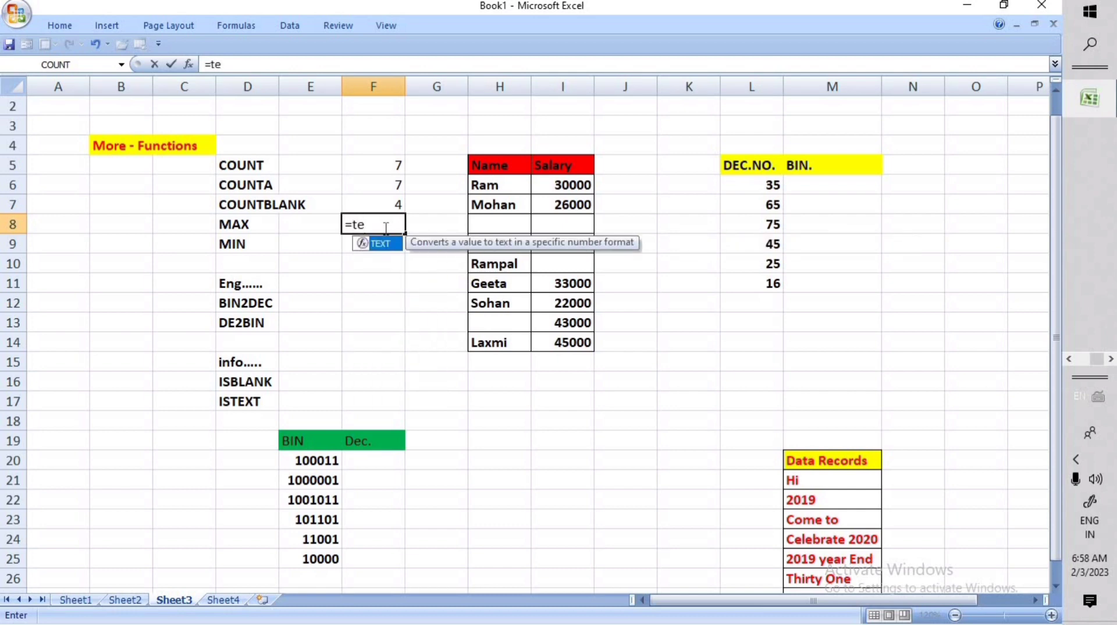
text(x)
key(BackSpace)
key(BackSpace)
key(BackSpace)
key(BackSpace)
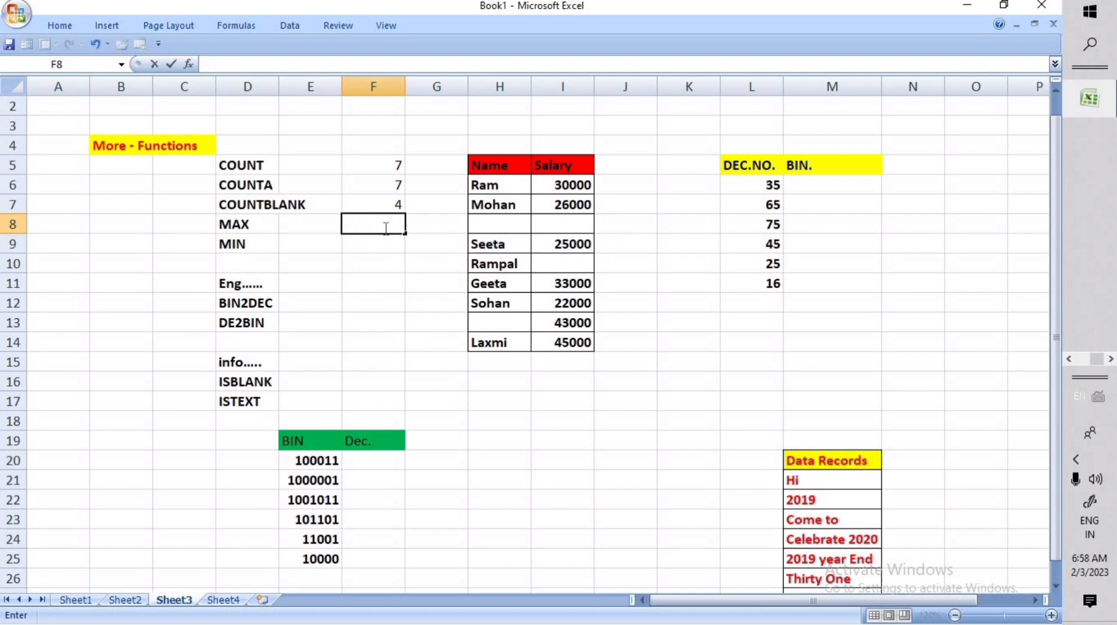
text(=max)
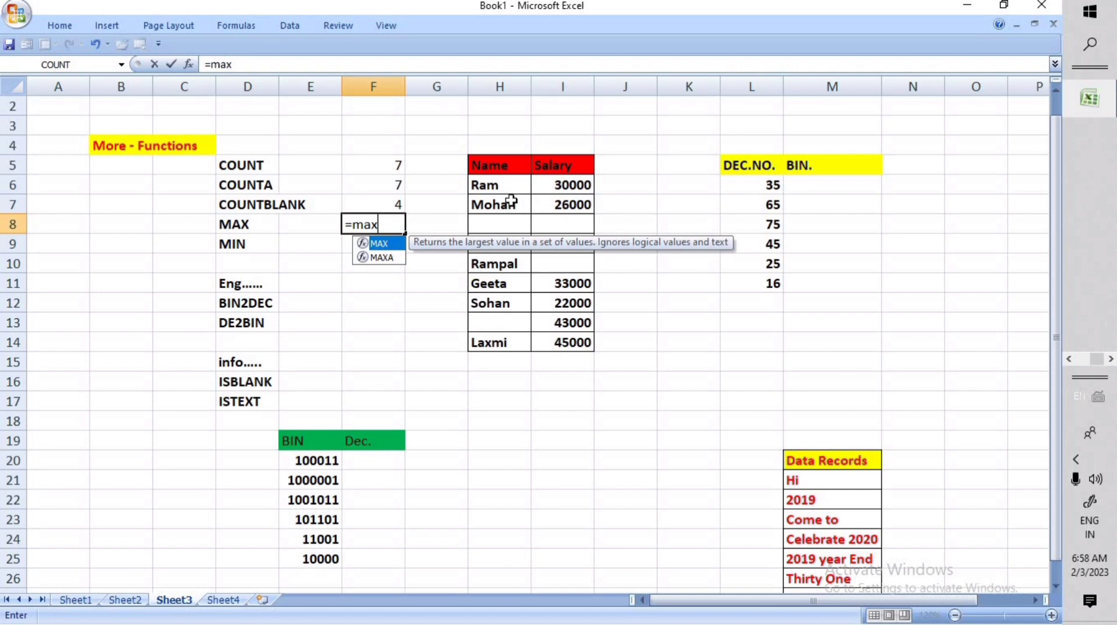
drag(487, 184, 488, 338)
key(Return)
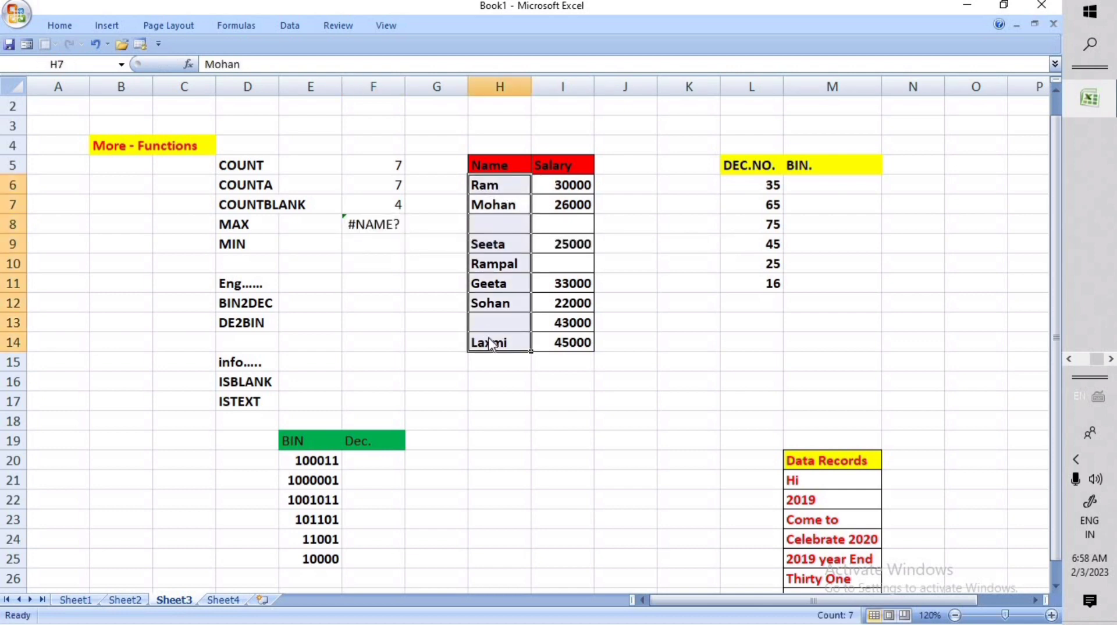
click(385, 227)
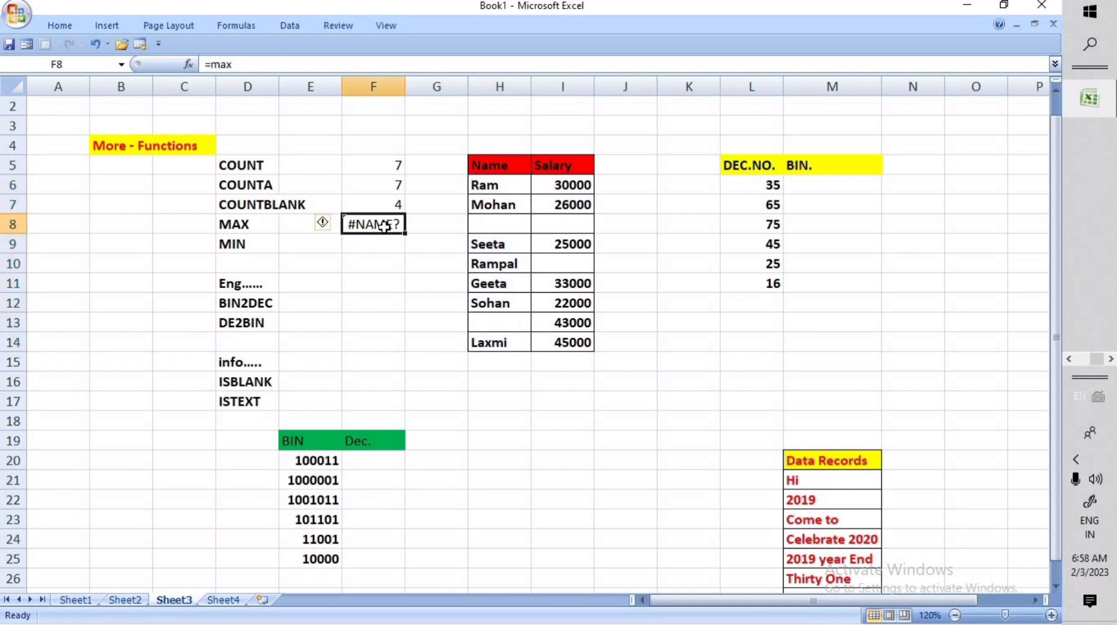
key(BackSpace)
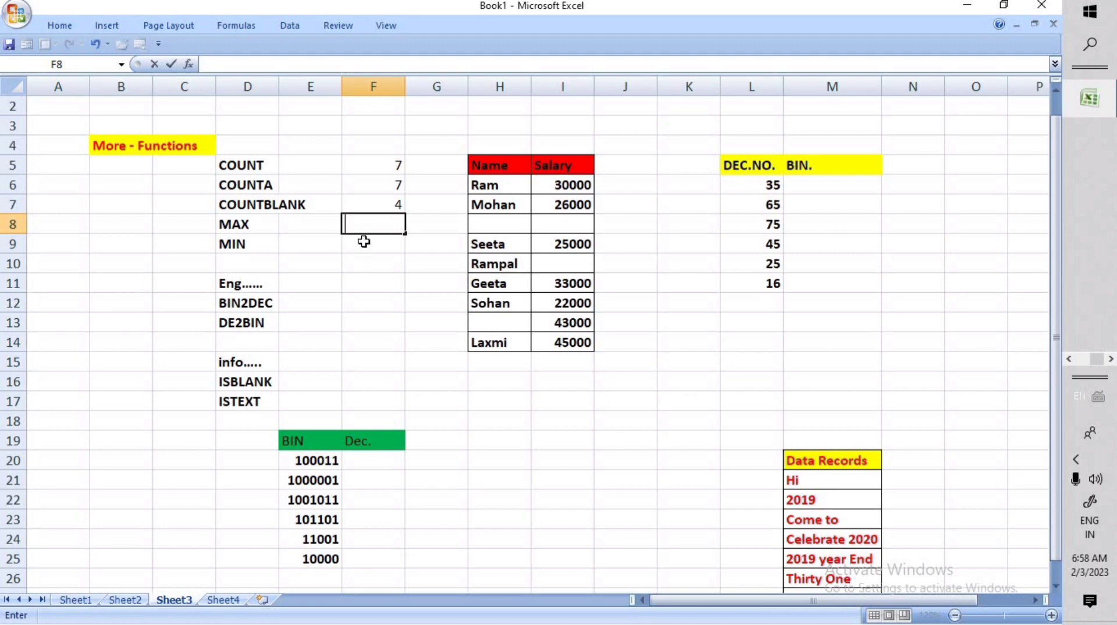
click(363, 242)
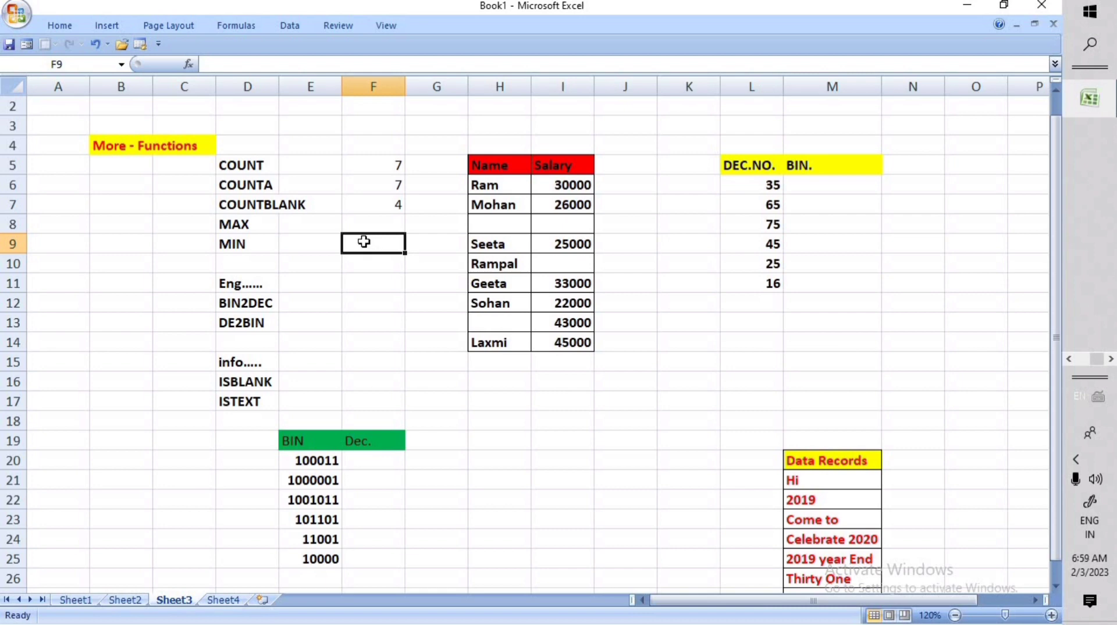
text(+)
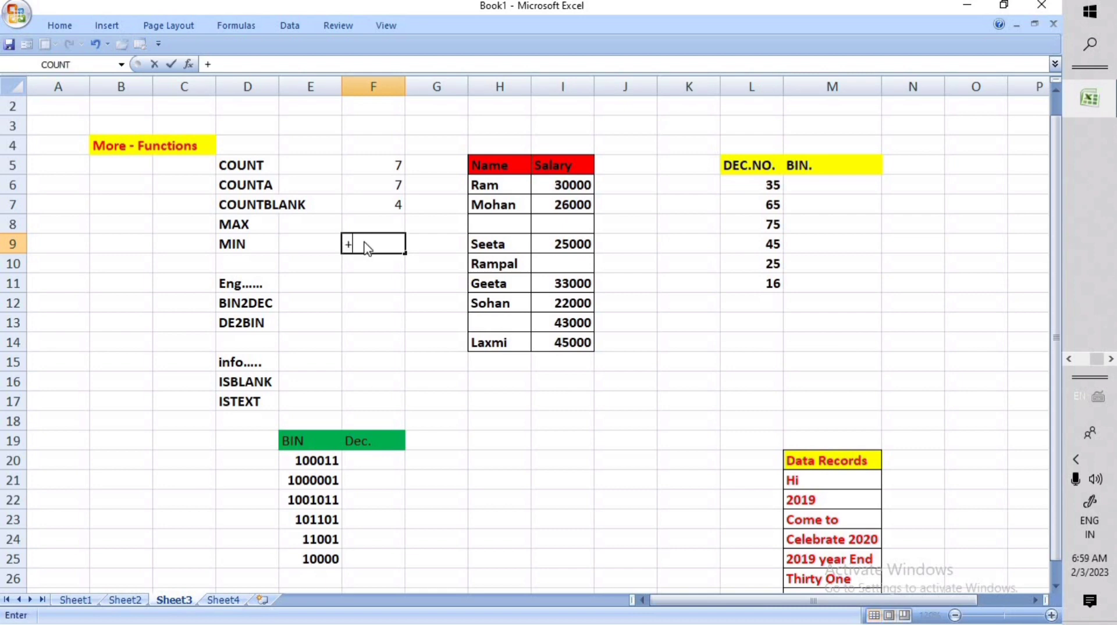
key(BackSpace)
text(=min)
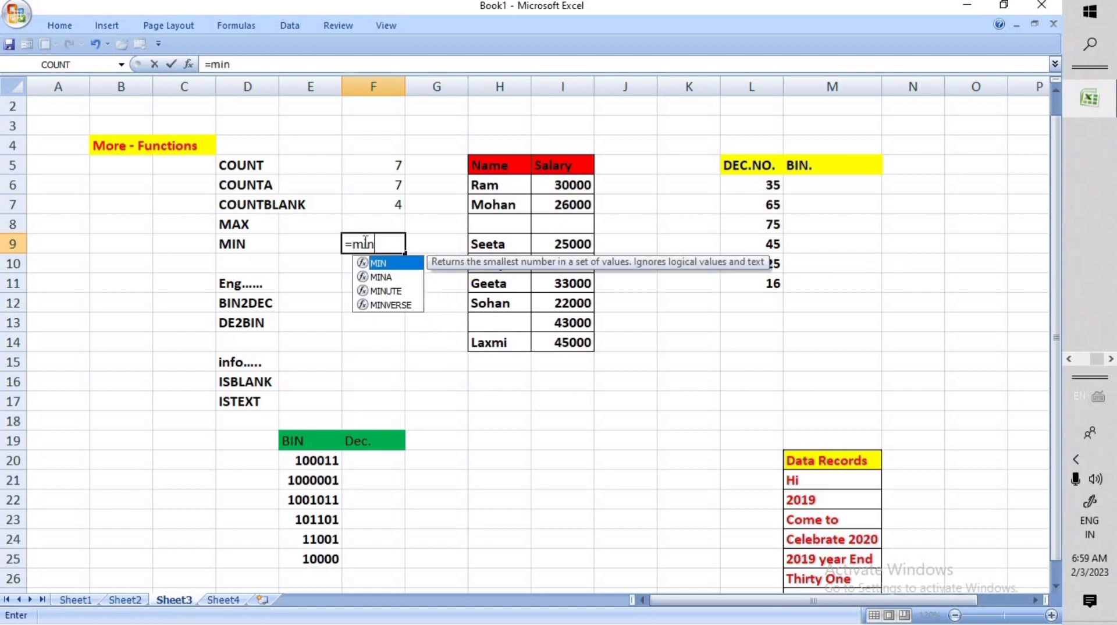
click(436, 243)
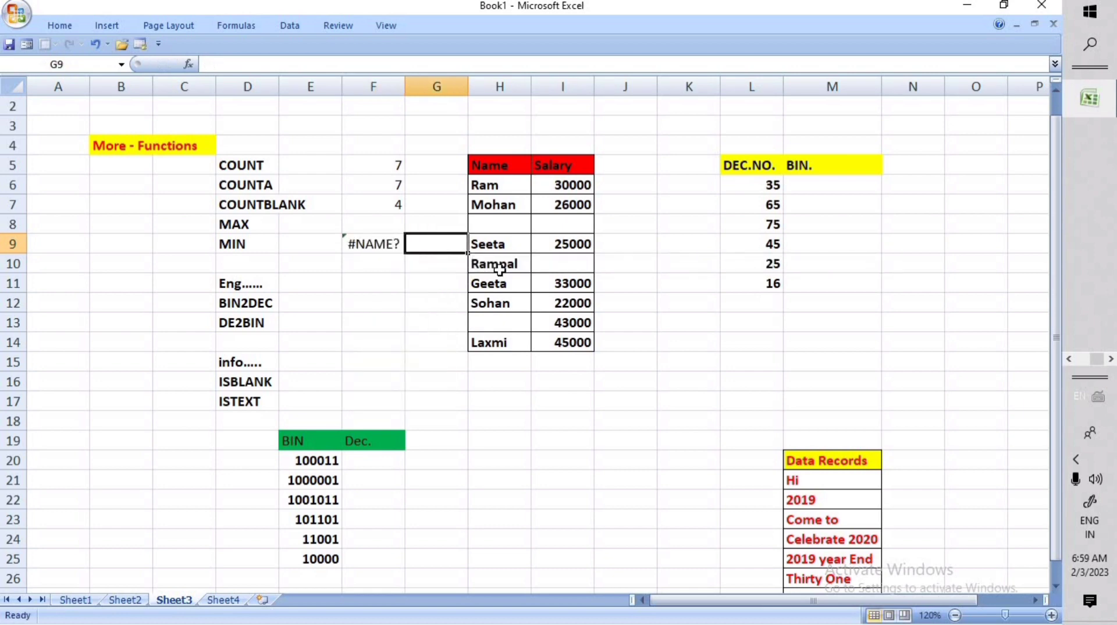
click(369, 250)
key(BackSpace)
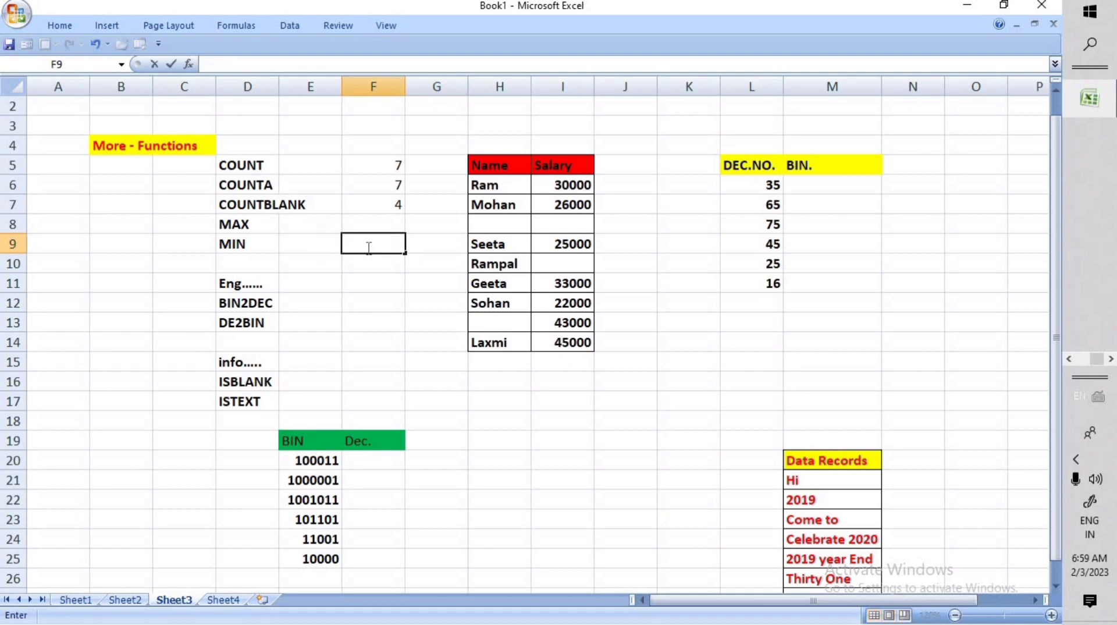
Step: Enter =MIN(L6:L11) in F9 to find the smallest number in the DEC.NO. column
text(=mi)
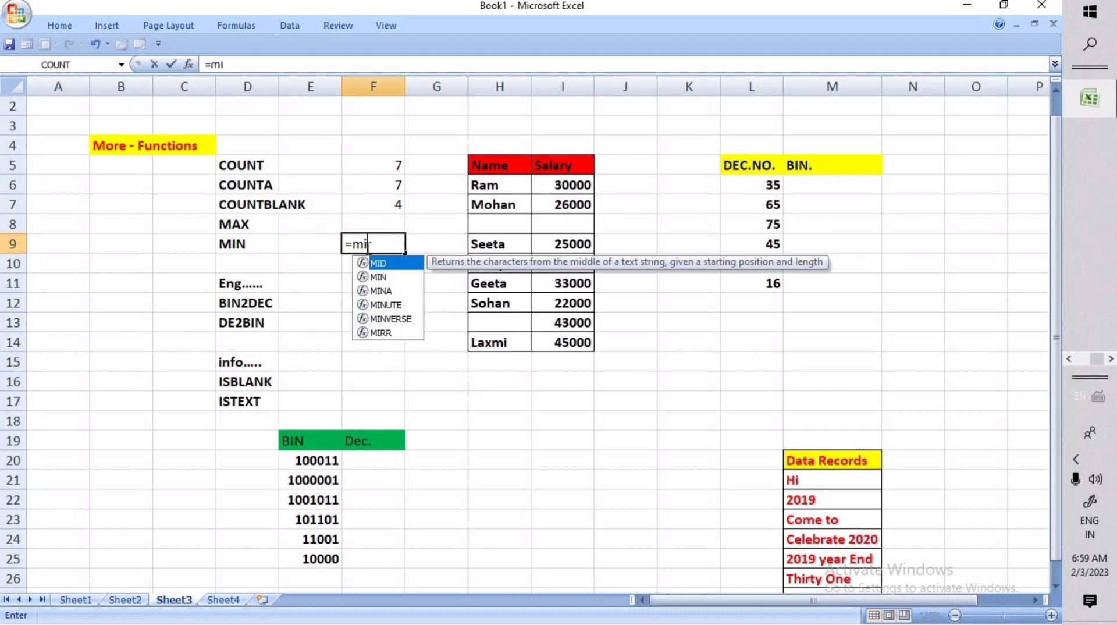
text(n)
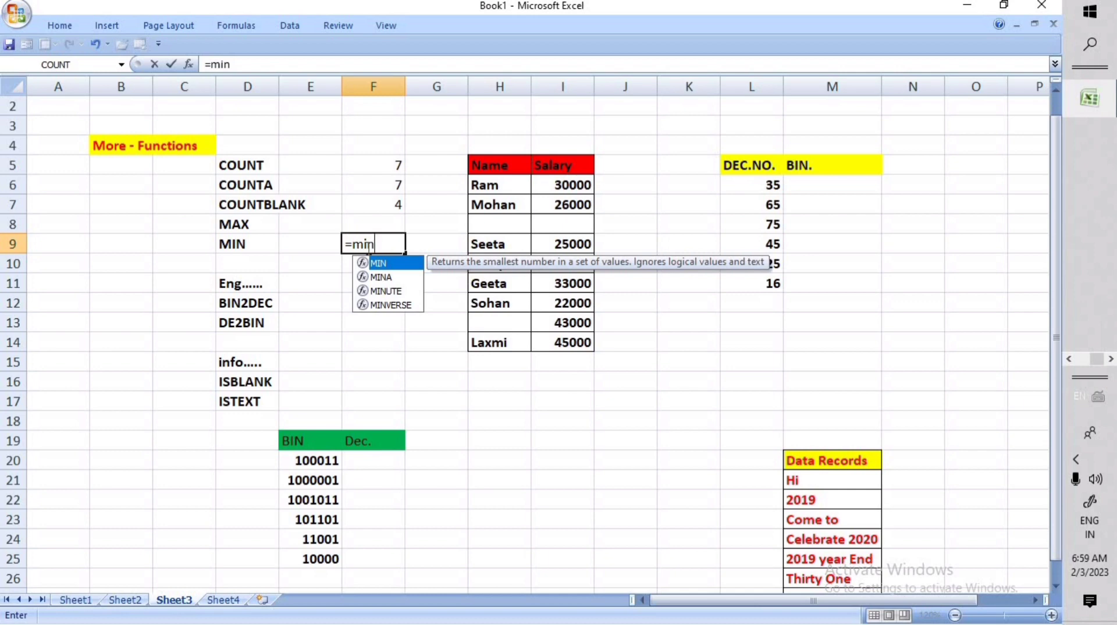
text(()
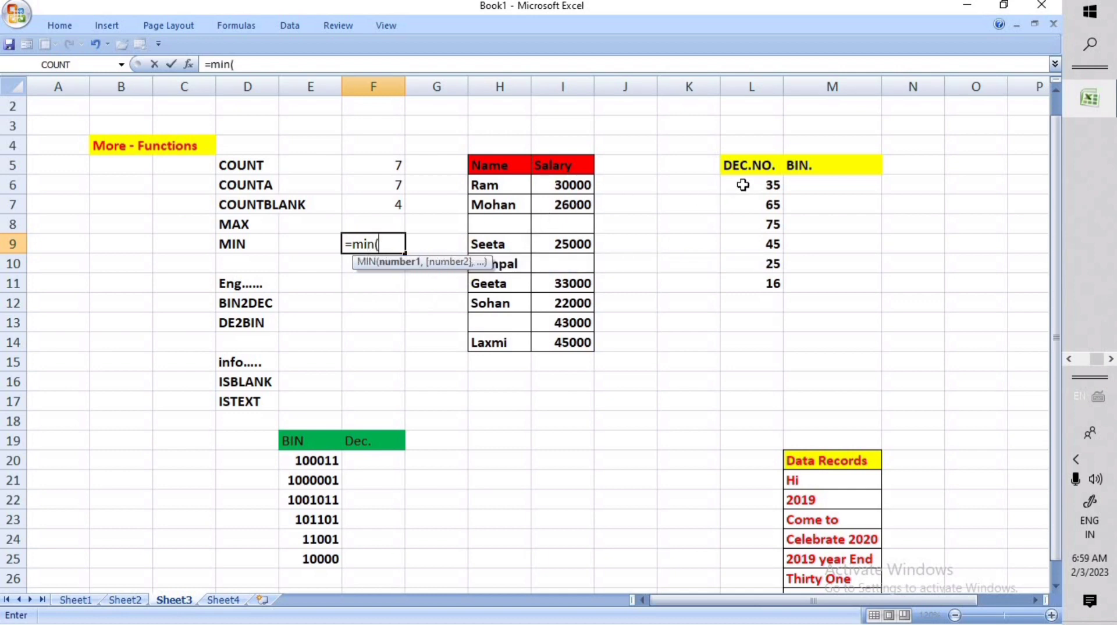
drag(741, 185, 743, 282)
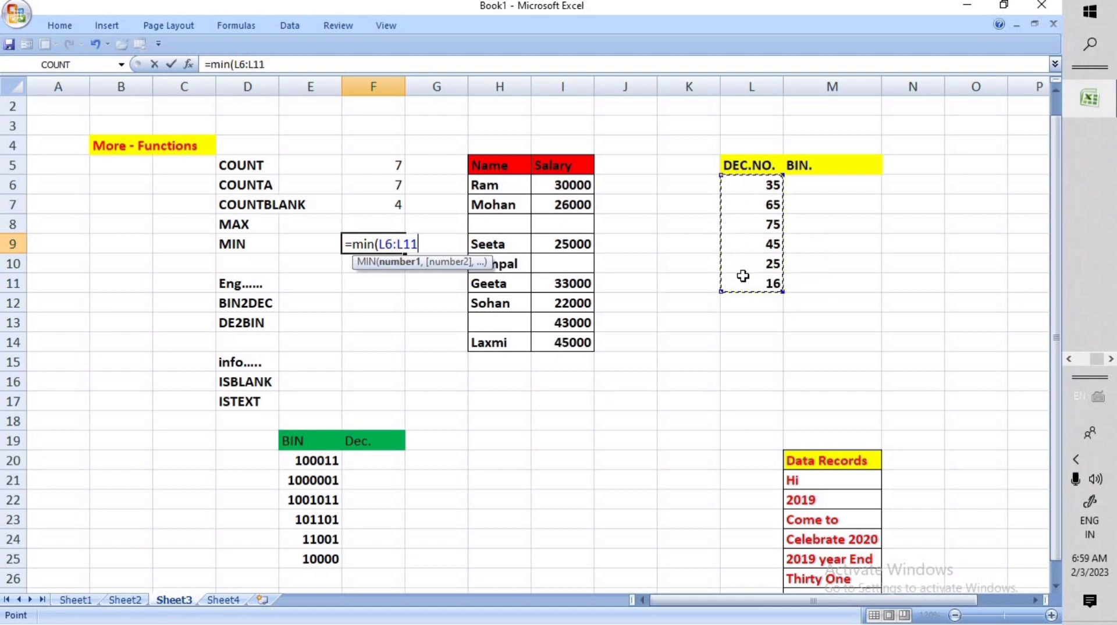
text())
key(Return)
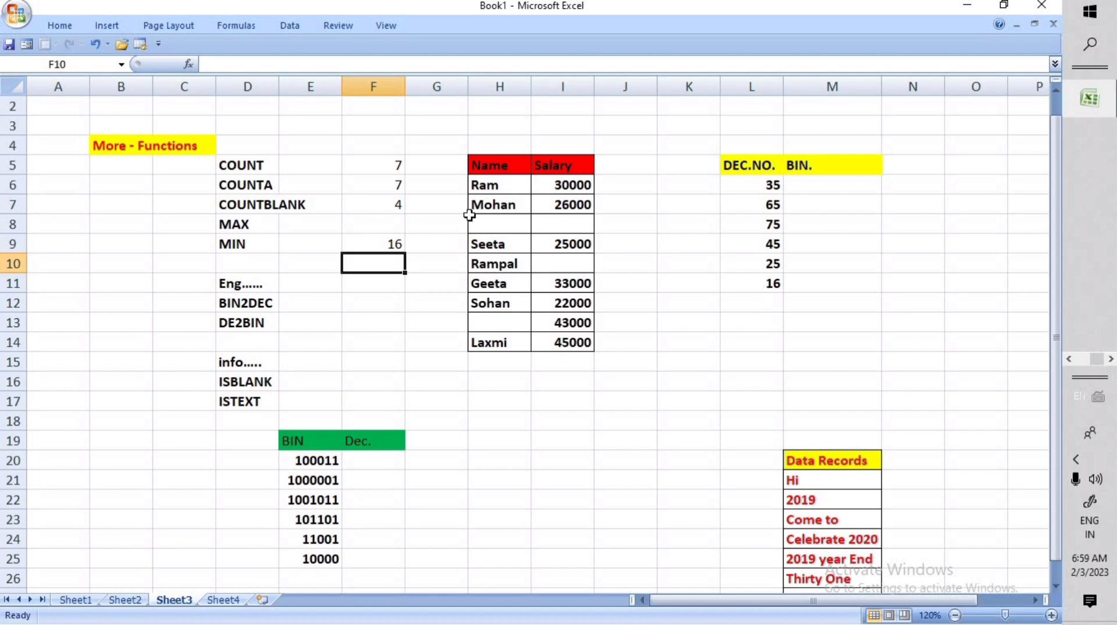
Step: Enter =MAX(L6:L11) in F8 to find the largest number in the DEC.NO. column
click(371, 226)
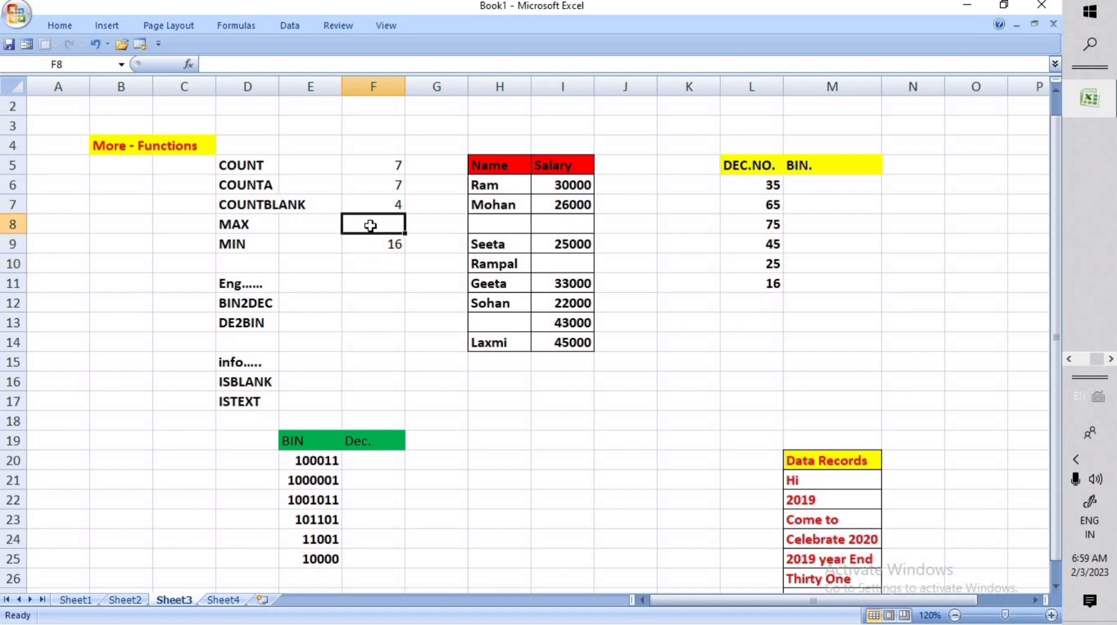
text(=)
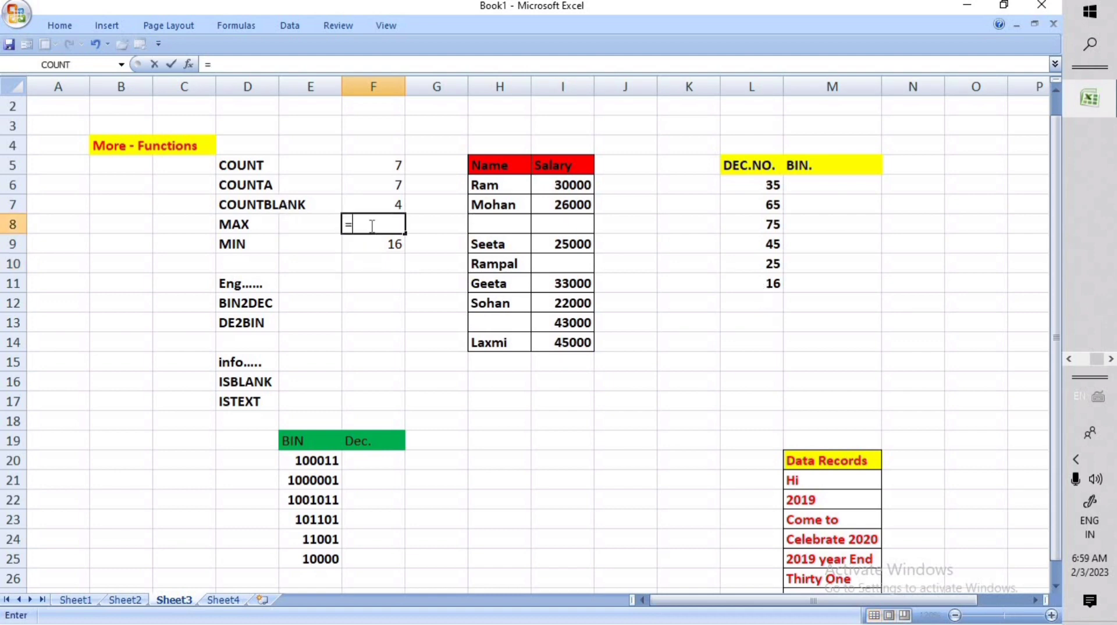
text(max)
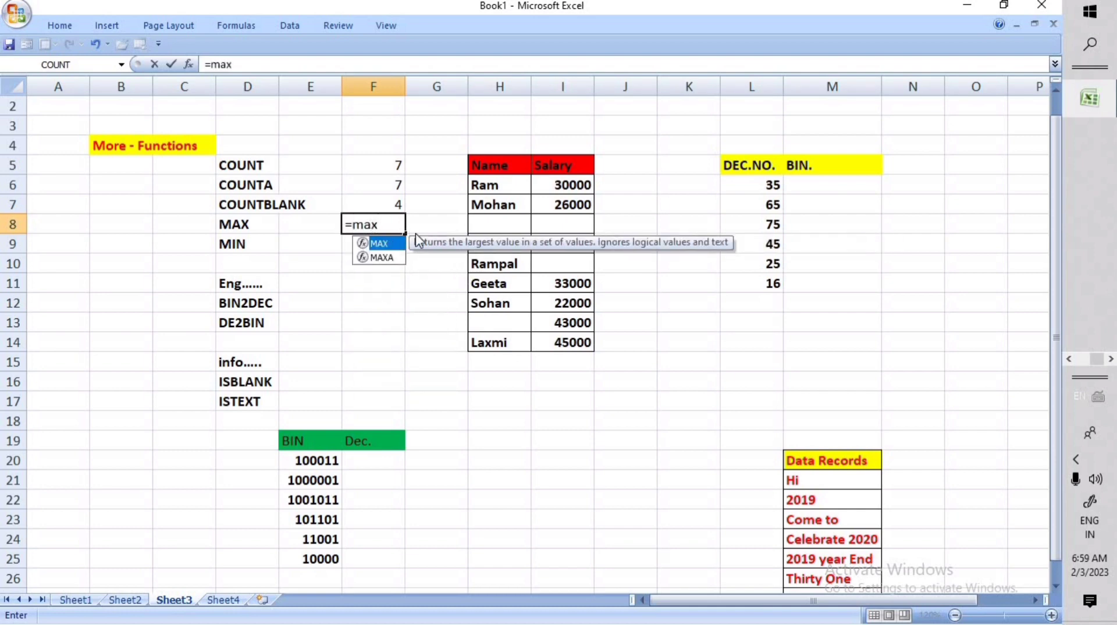
text(()
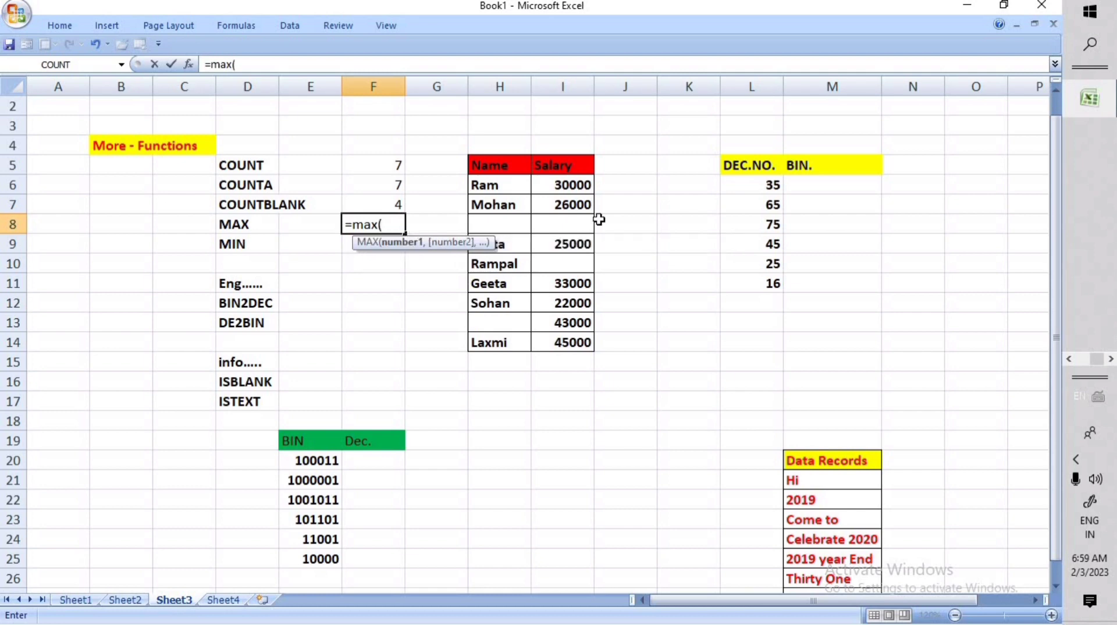
drag(748, 185, 739, 289)
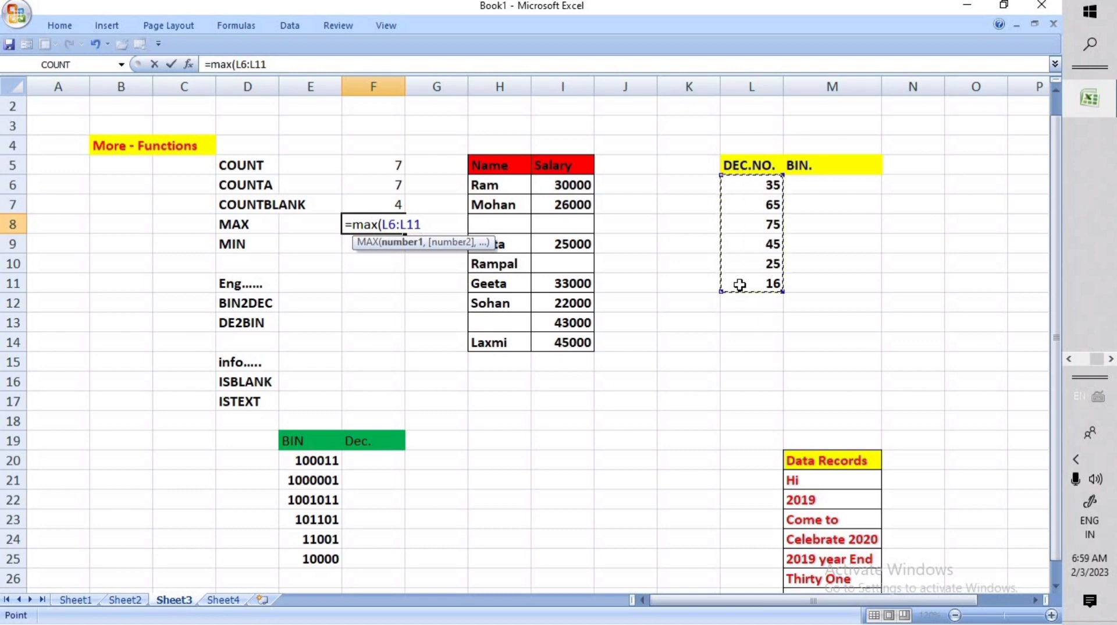
text())
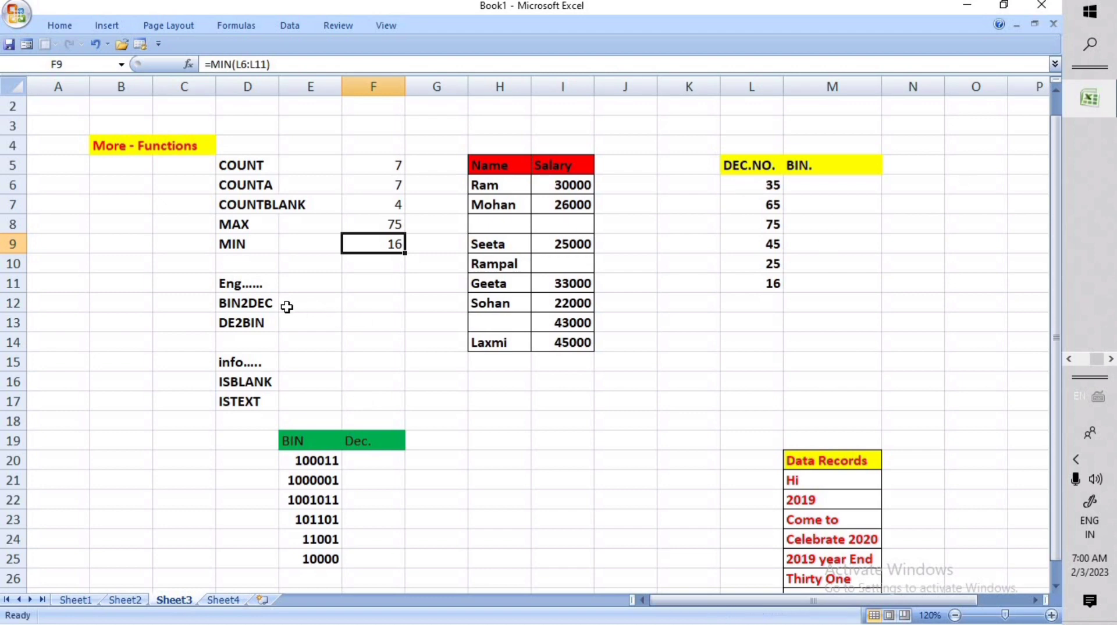
Step: Enter =DEC2BIN(L6) in M6 and fill the formula down to M11 to convert the DEC.NO. values to binary
click(810, 183)
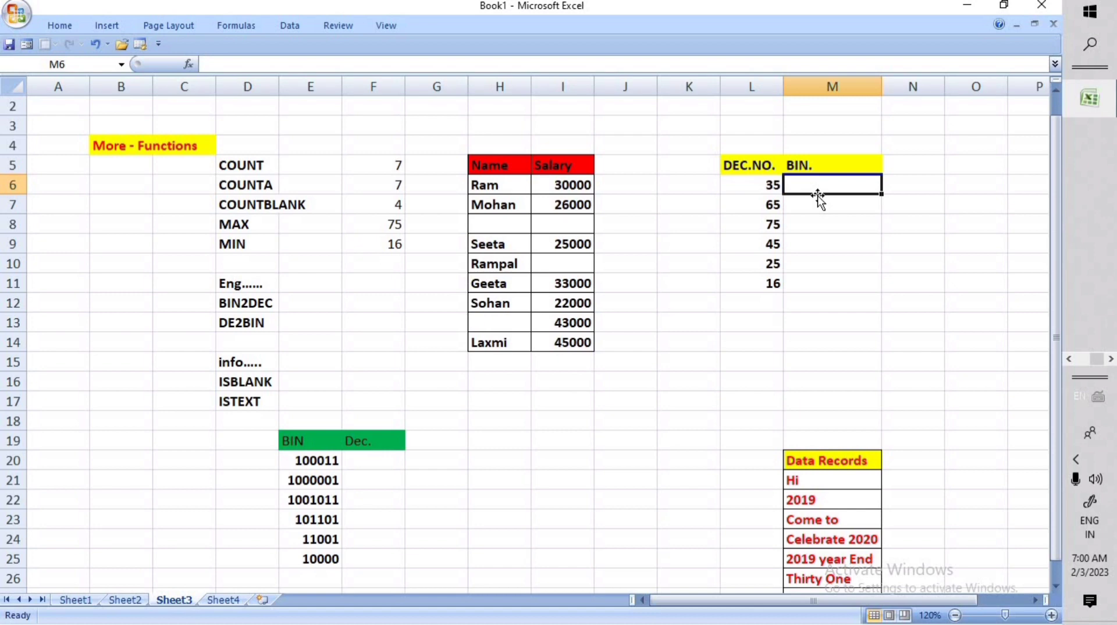
text(=)
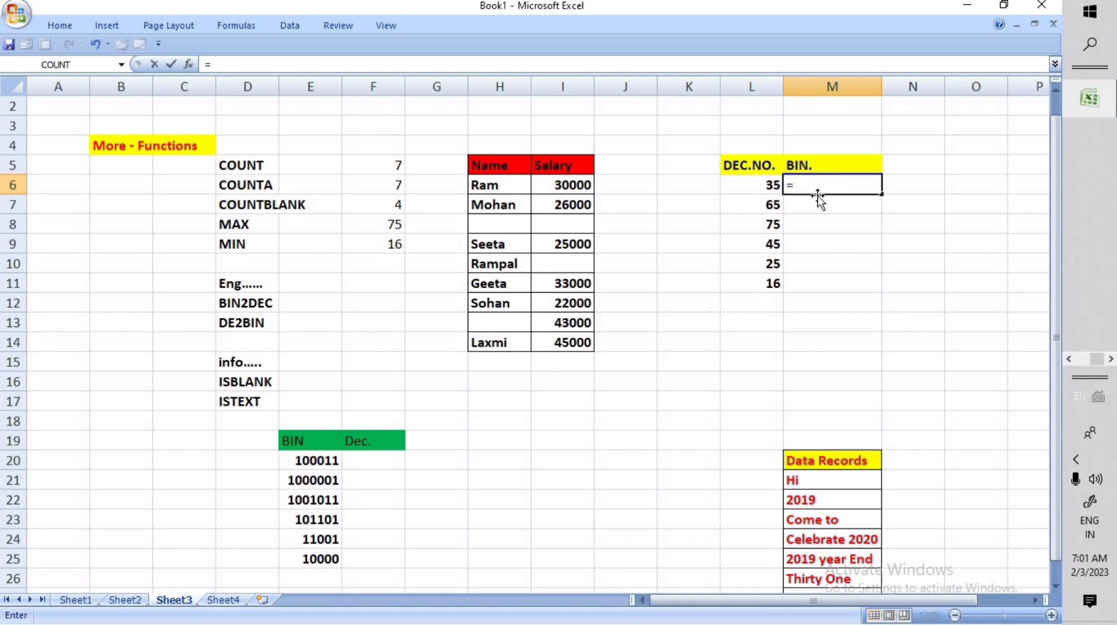
text(dec)
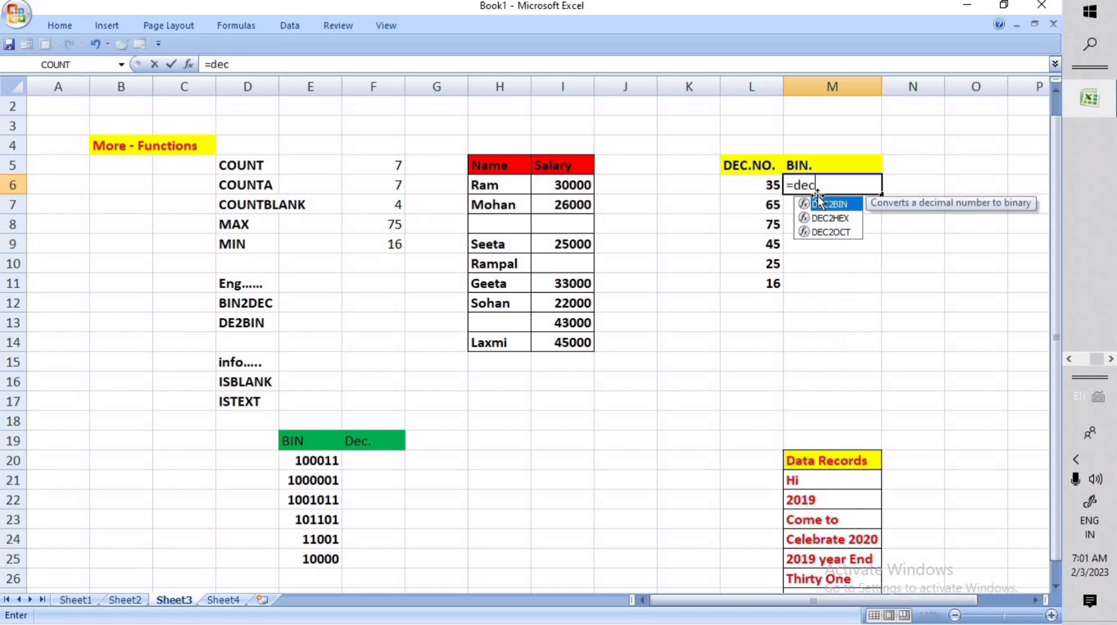
text(2b)
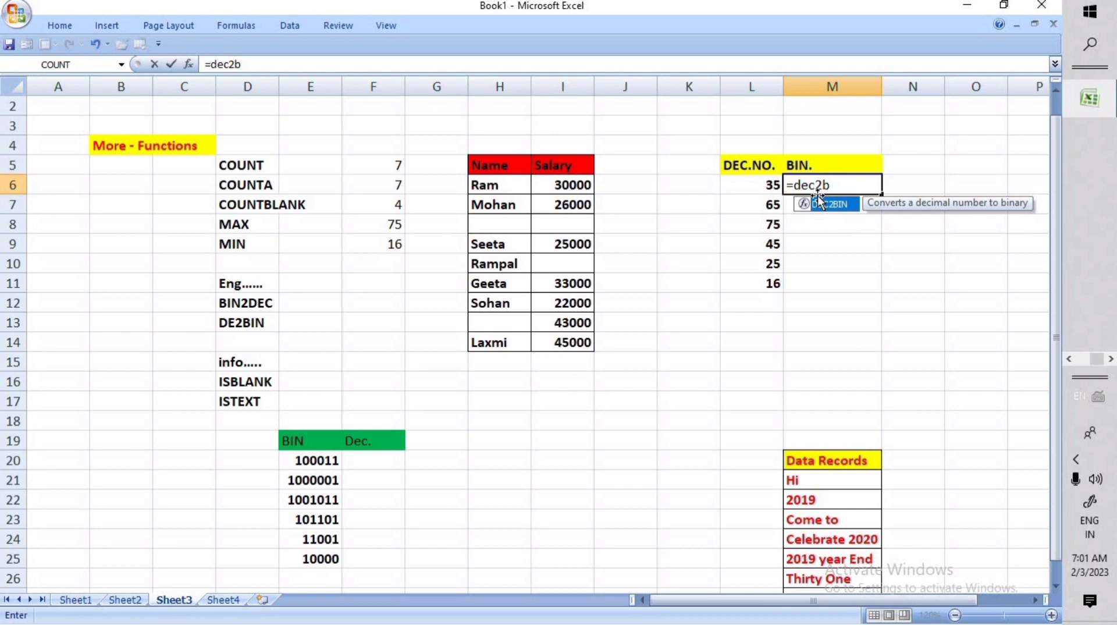
text(in()
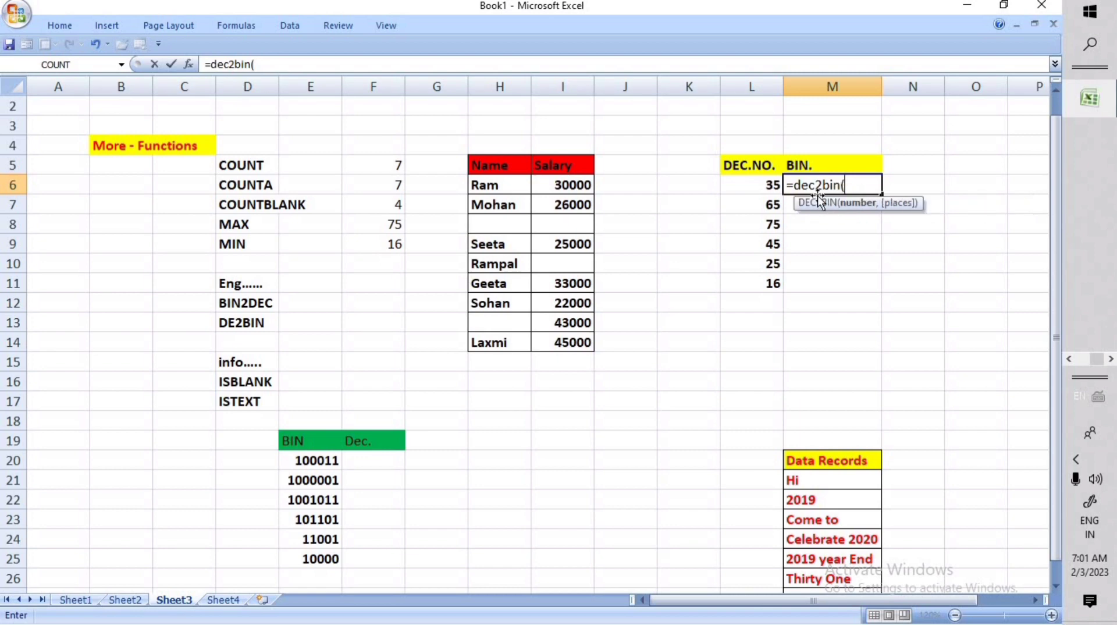
click(760, 186)
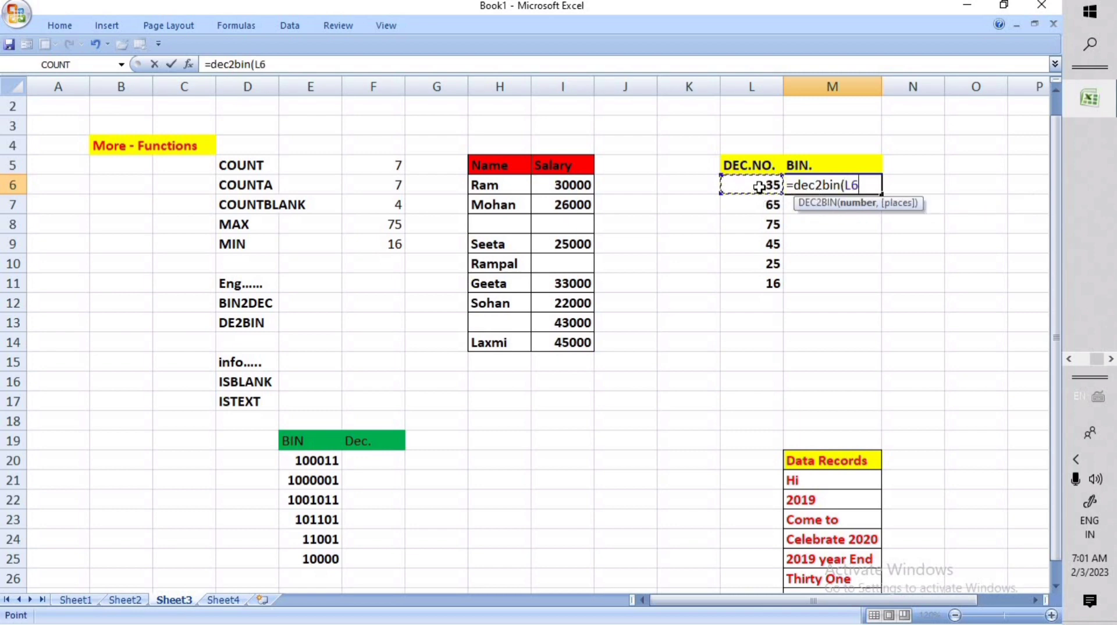
text())
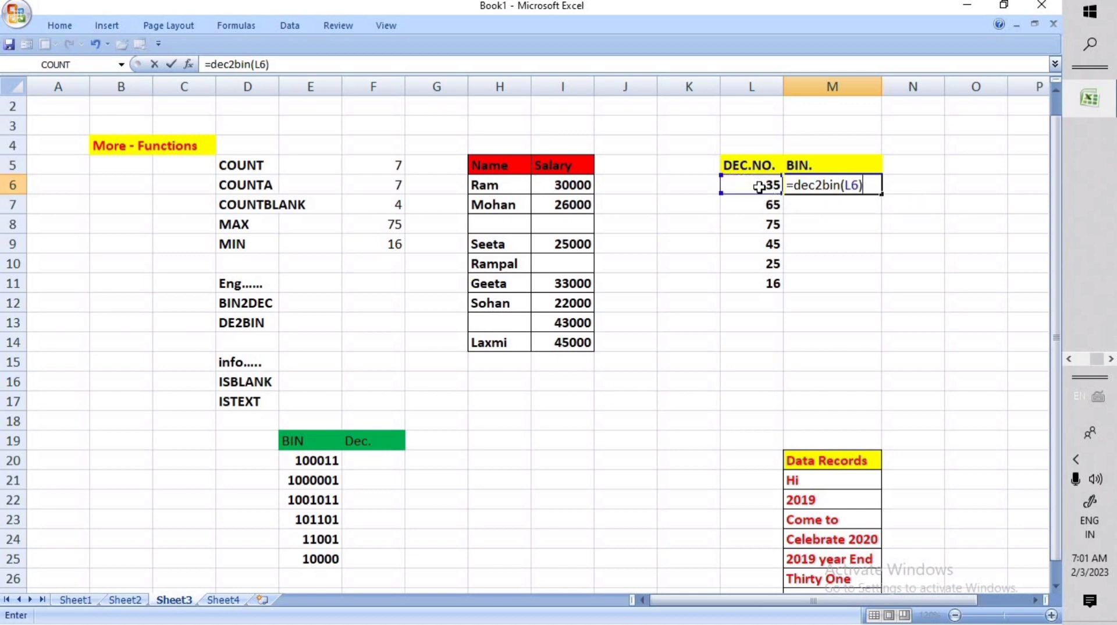
key(Return)
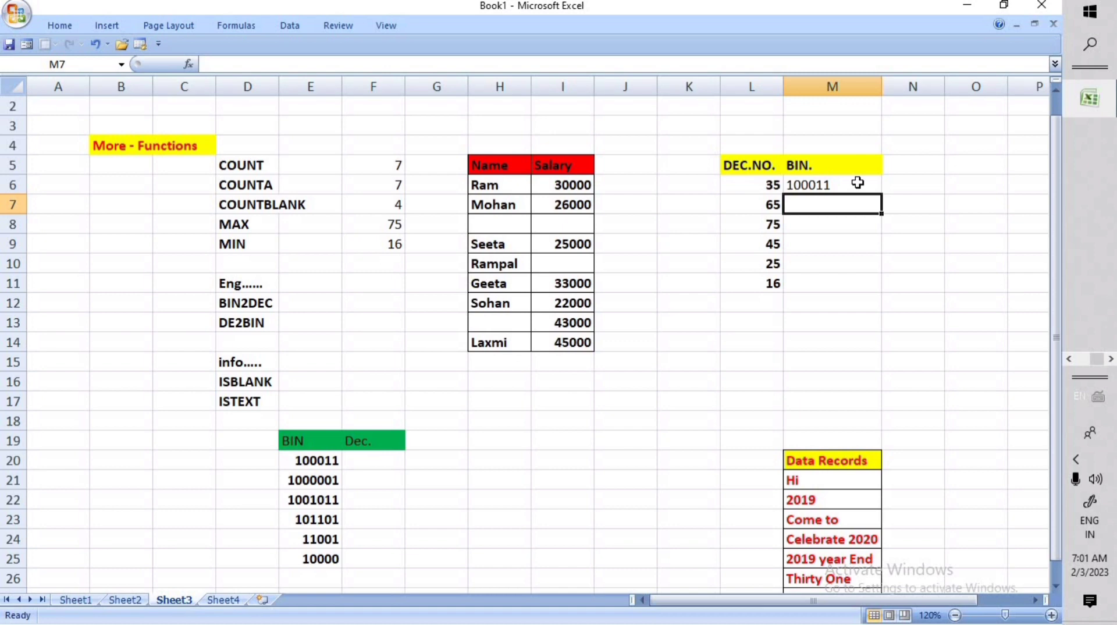
click(824, 186)
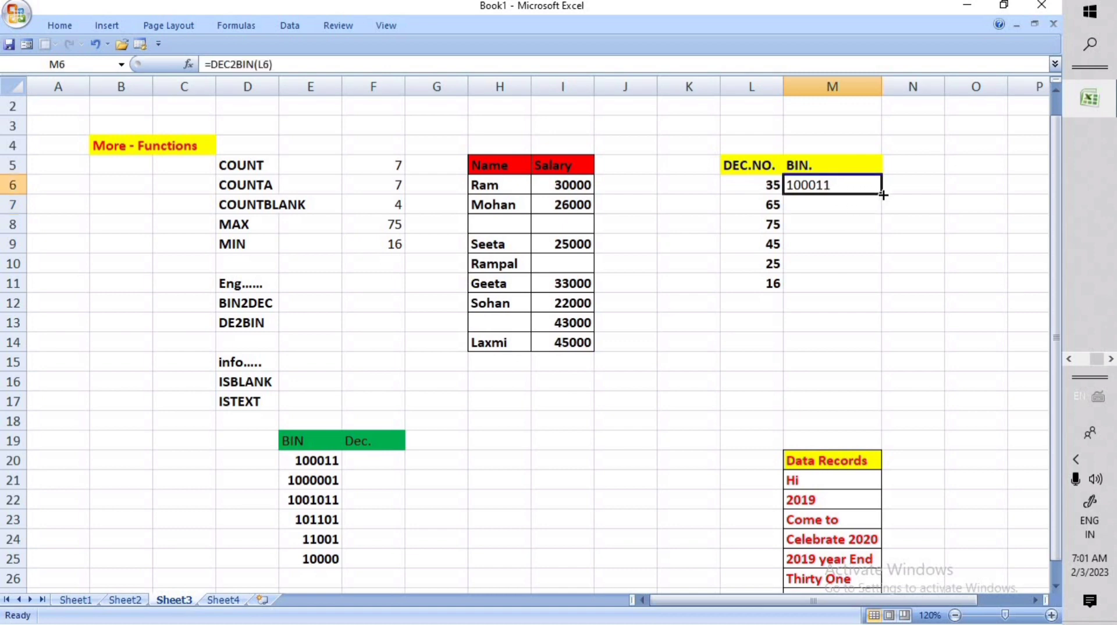
drag(883, 193, 852, 300)
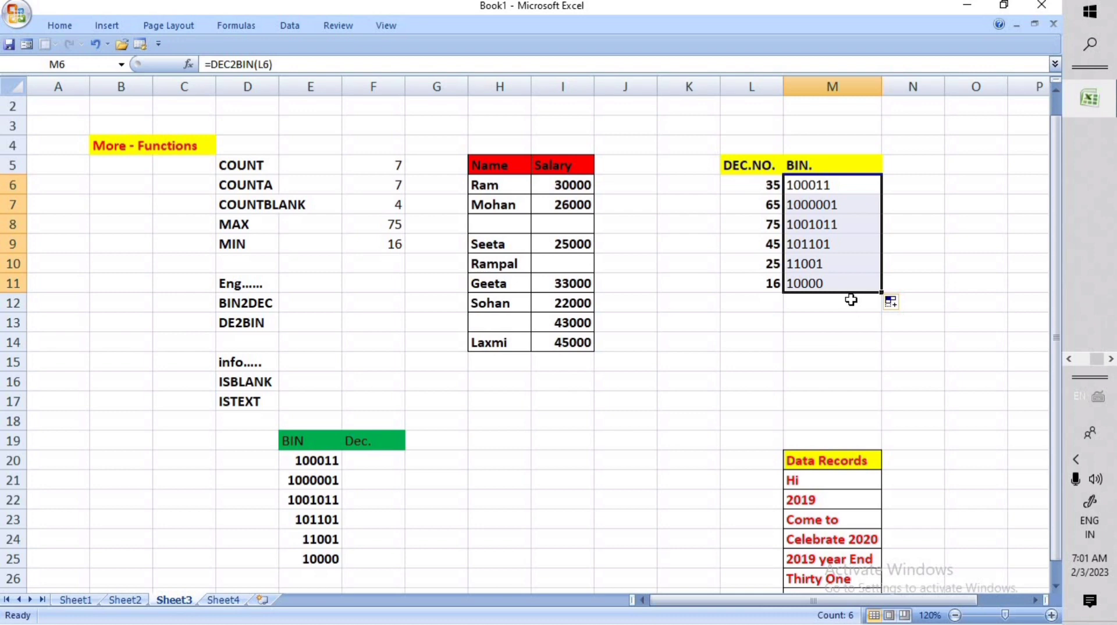
Step: Try to enter a BIN2DEC formula without an argument in F20 of the Dec. column
click(293, 326)
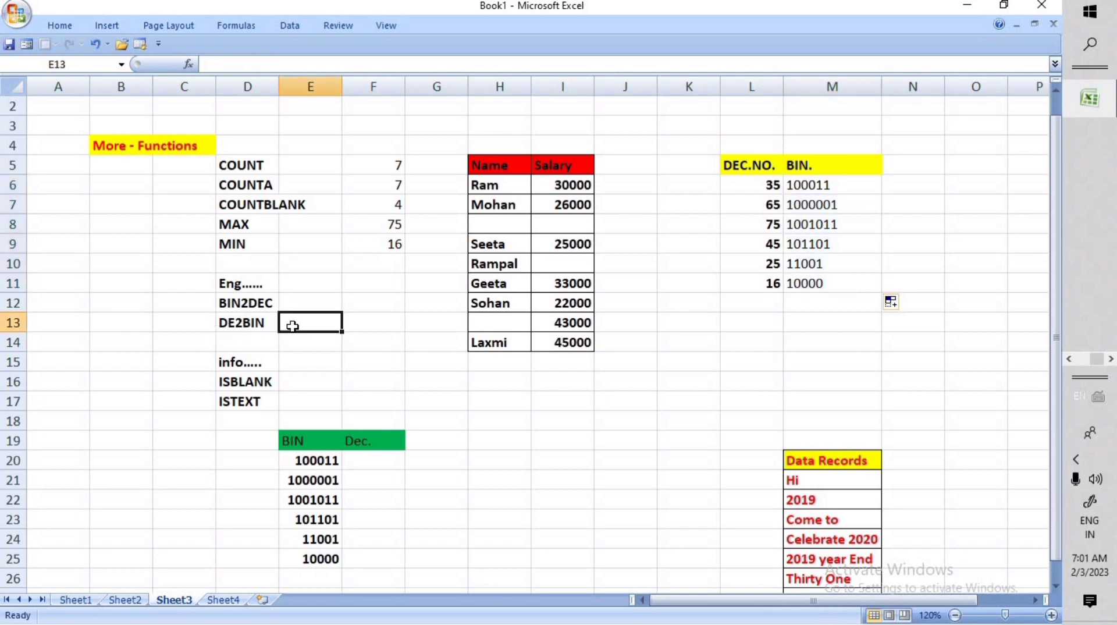
click(291, 301)
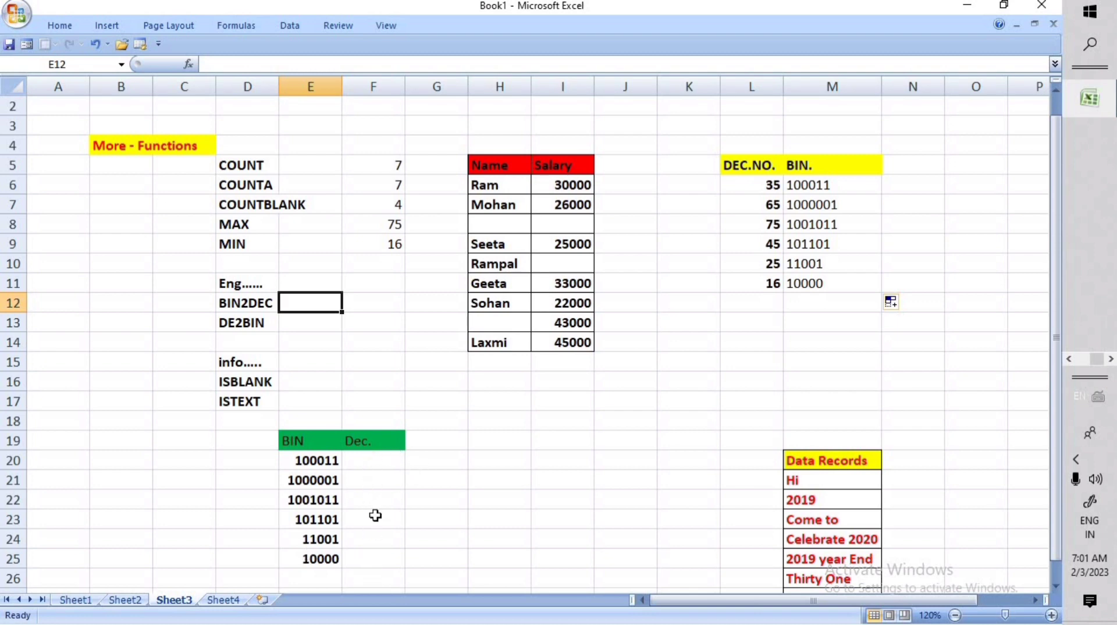
click(373, 462)
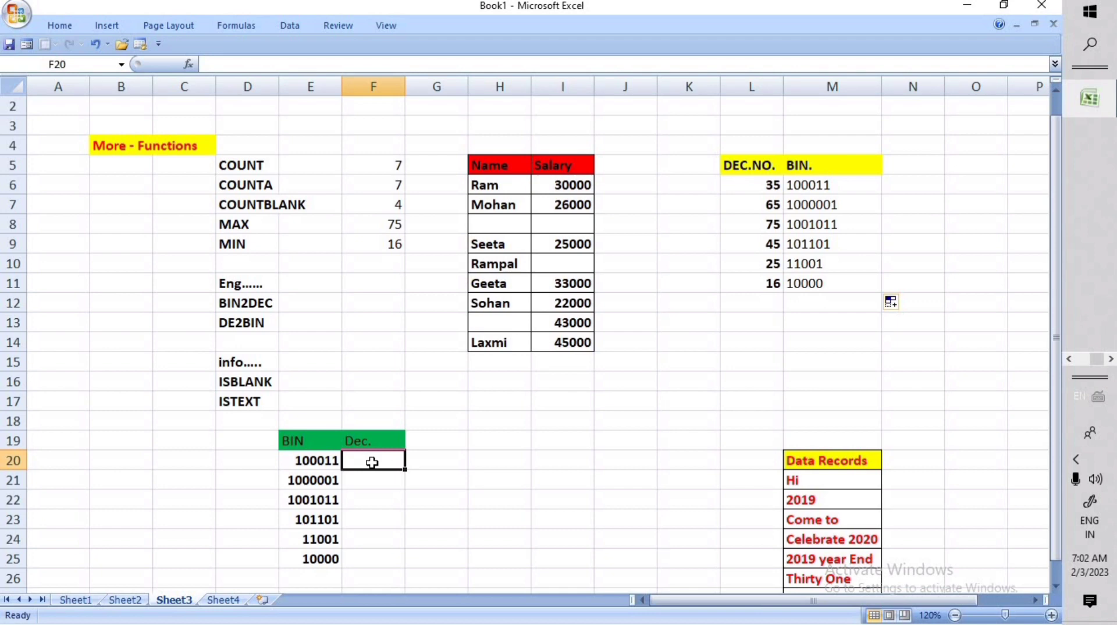
text(=)
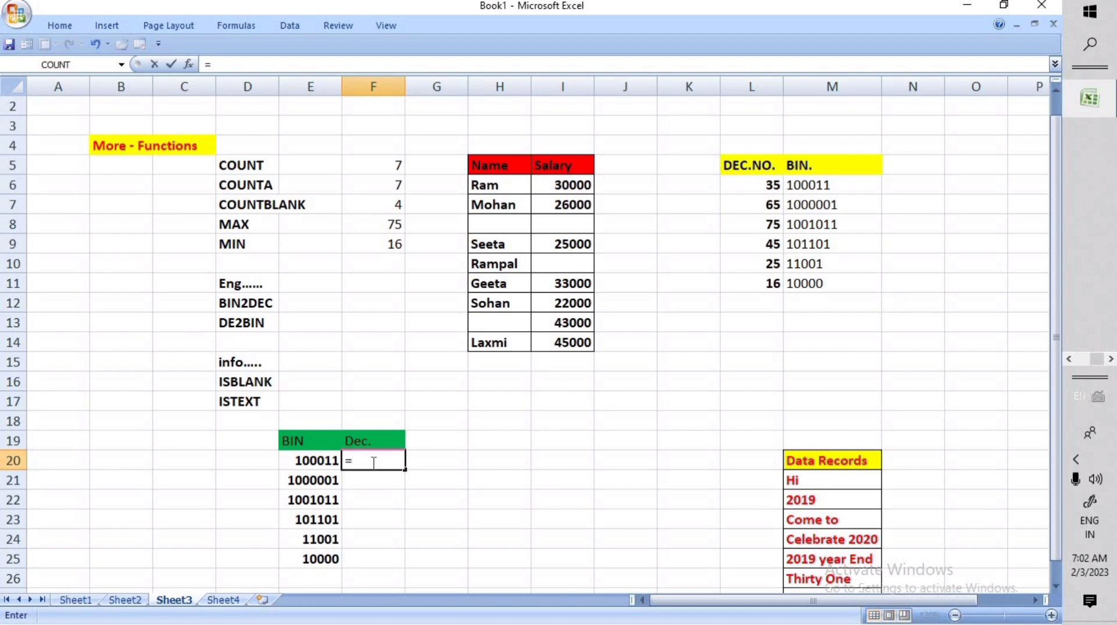
text(bin)
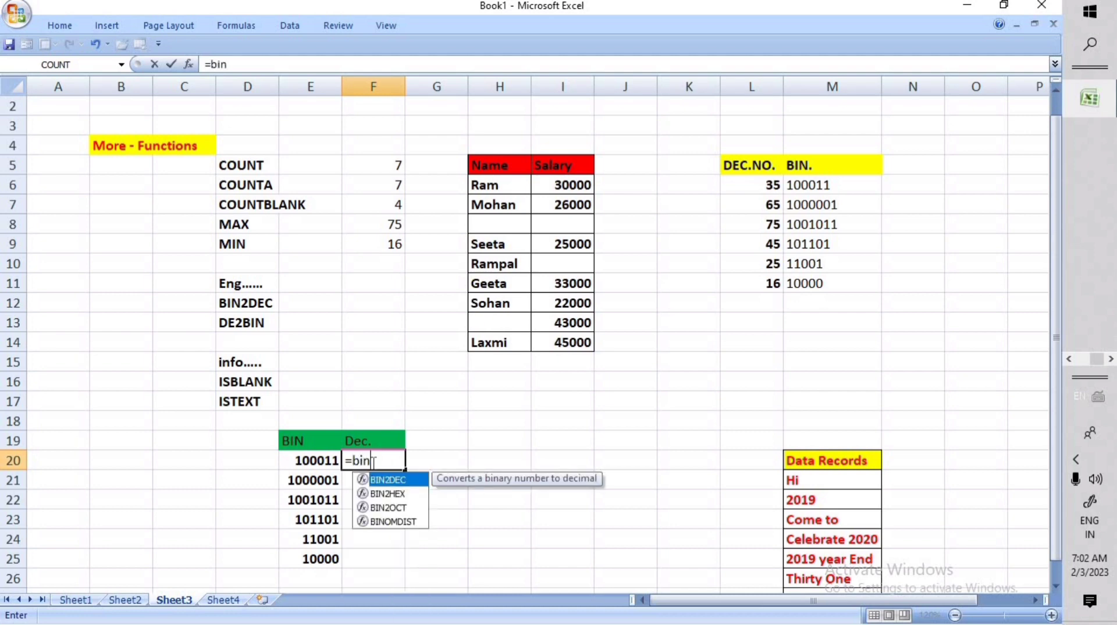
text(2)
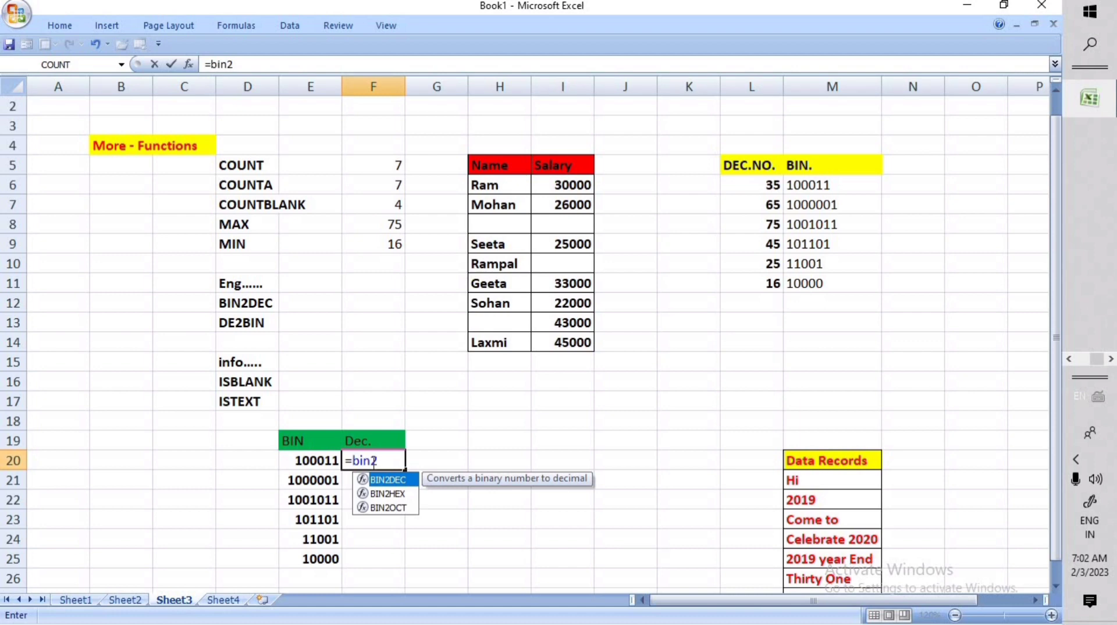
text(ed)
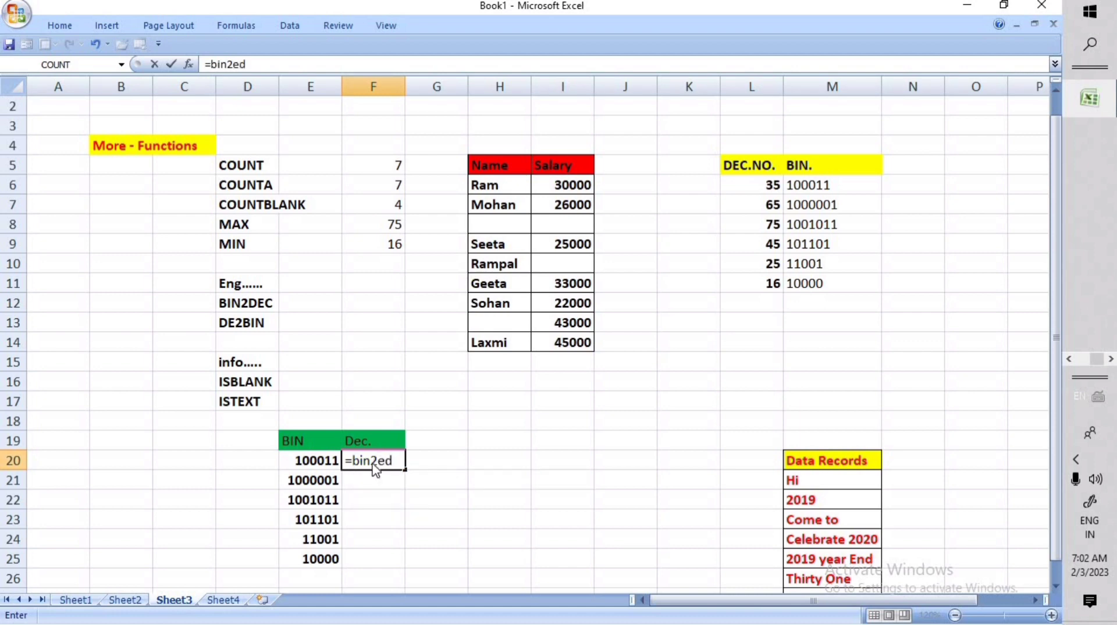
key(BackSpace)
key(BackSpace)
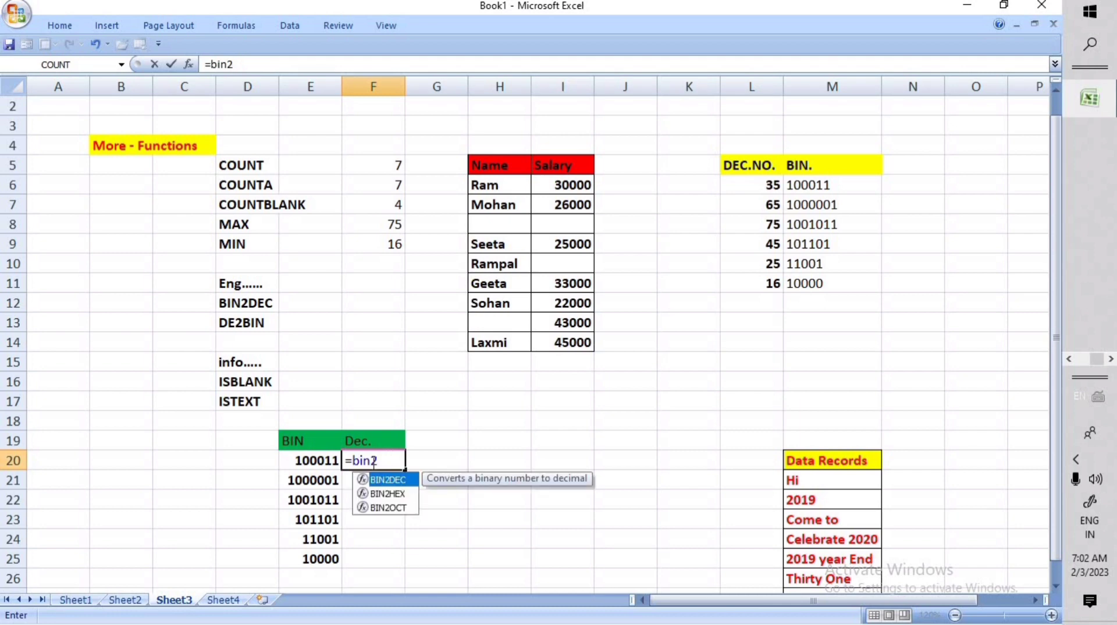
text(de)
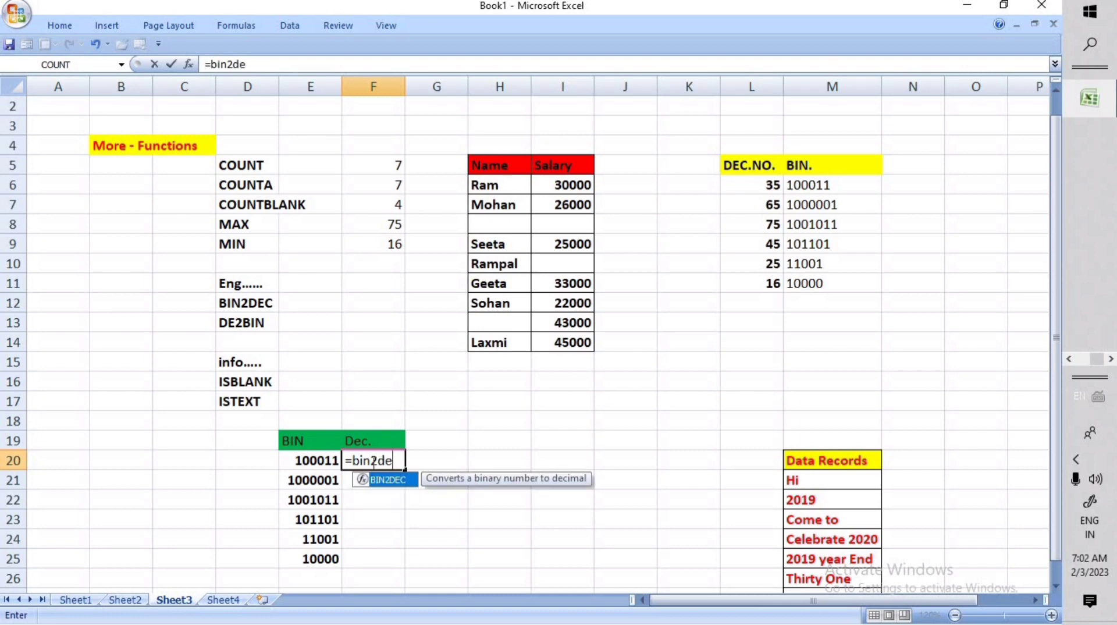
text(c)
key(Return)
key(Down)
key(Down)
key(Down)
key(Down)
key(Down)
key(Down)
key(Down)
text(9)
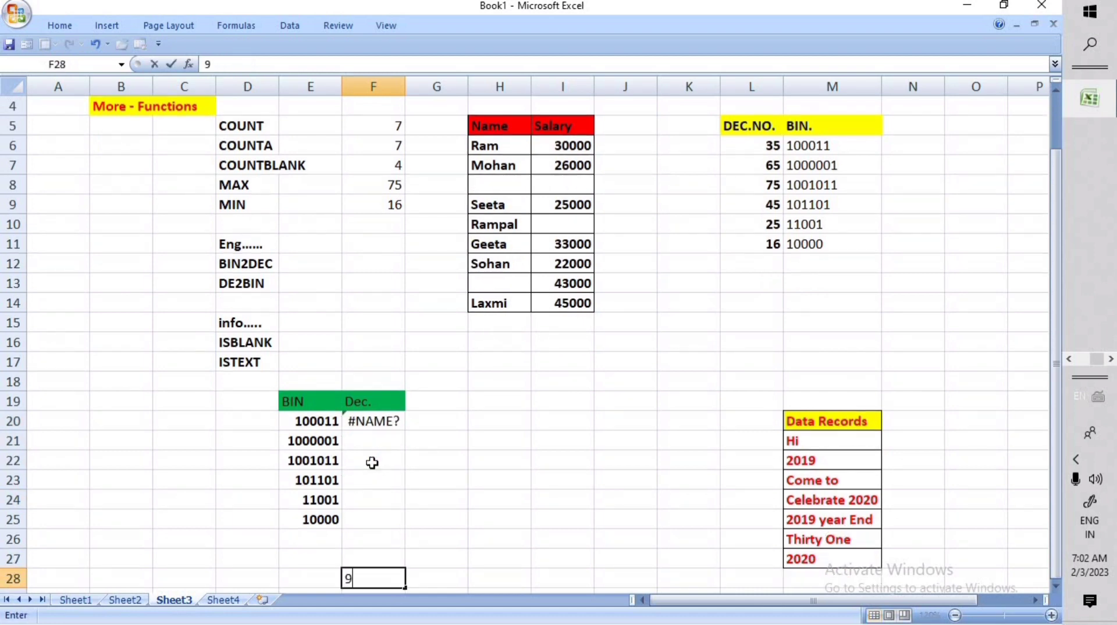
Step: Enter =BIN2DEC(E20) in F20 and fill the formula down to F25 to convert the BIN values to decimal
click(373, 424)
key(BackSpace)
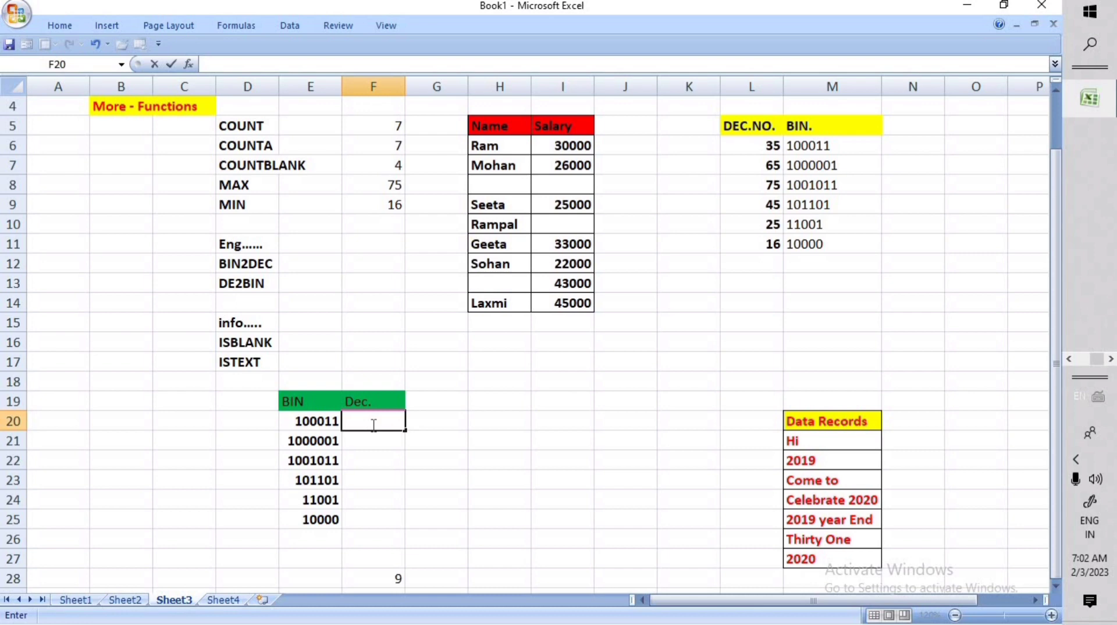
text(=bin)
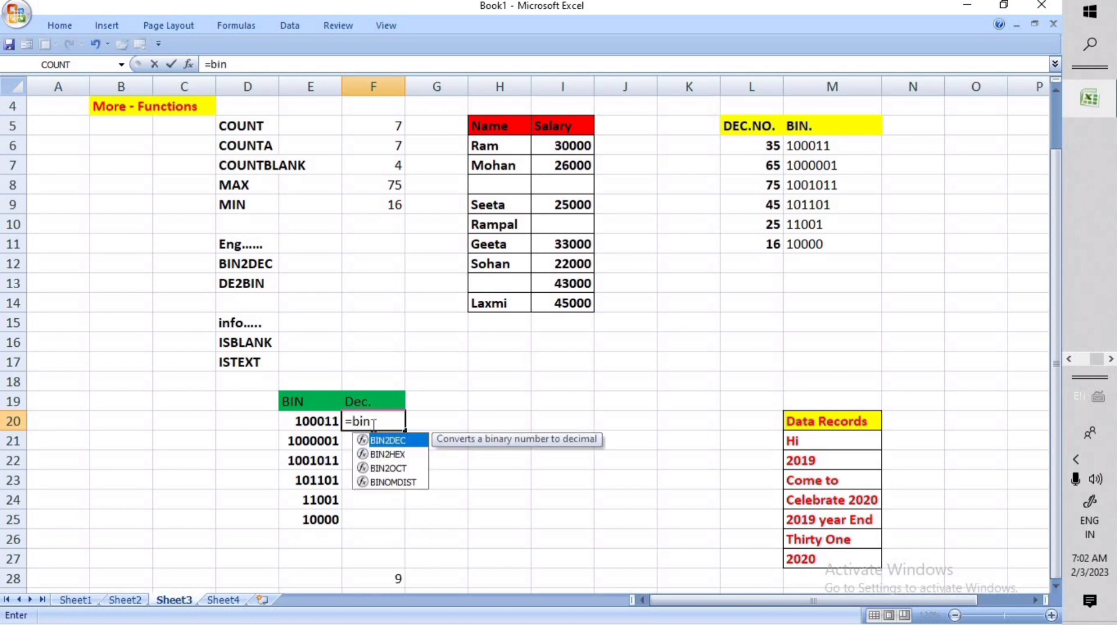
text(2dec)
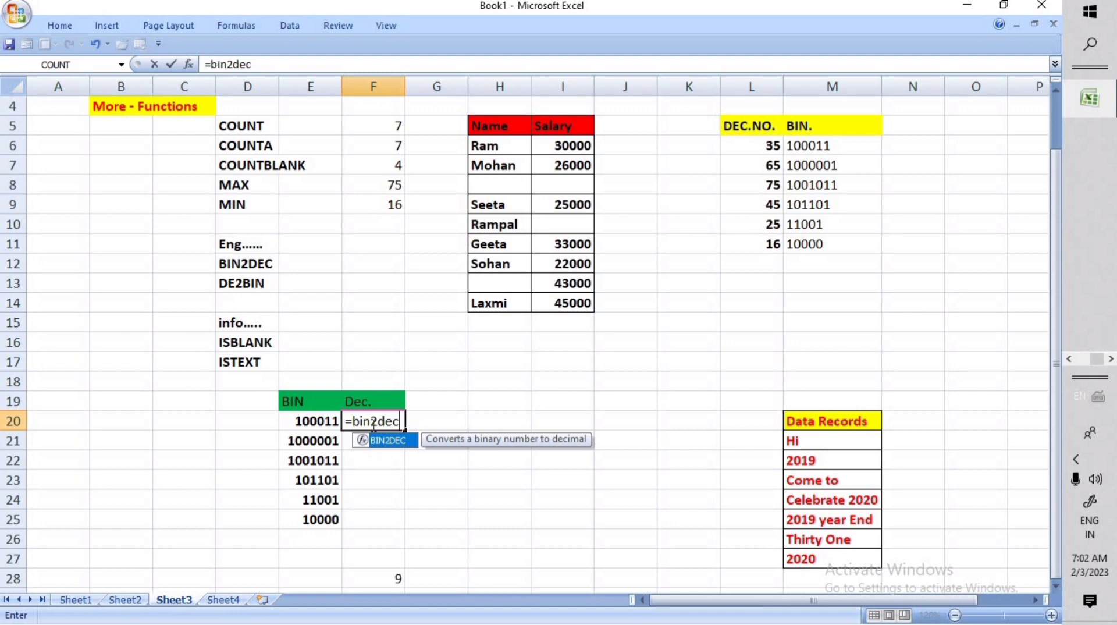
text(()
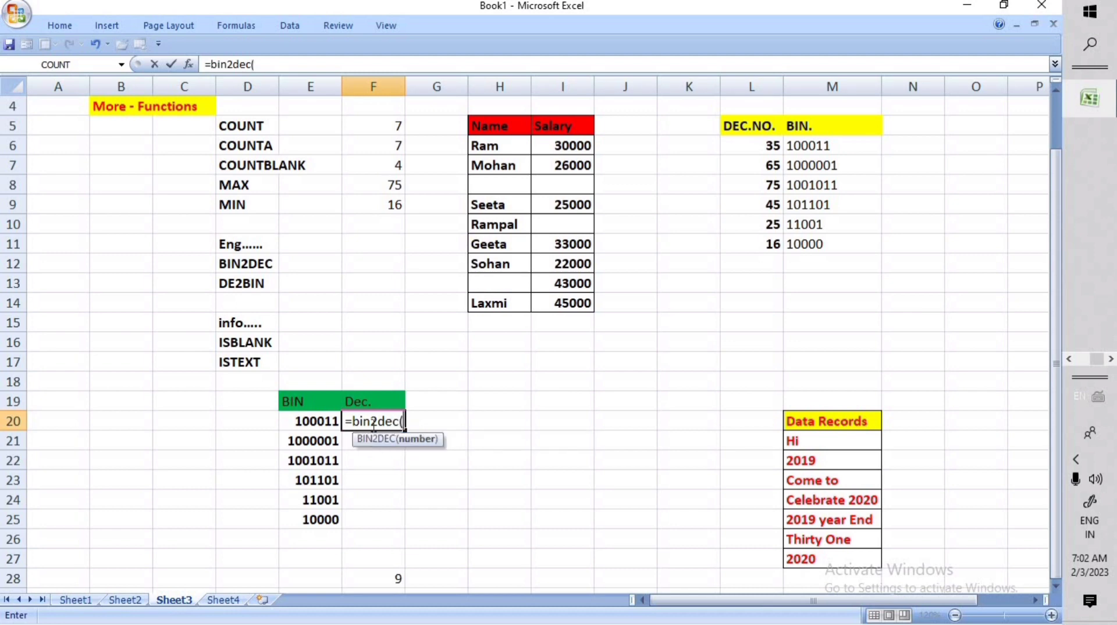
click(315, 422)
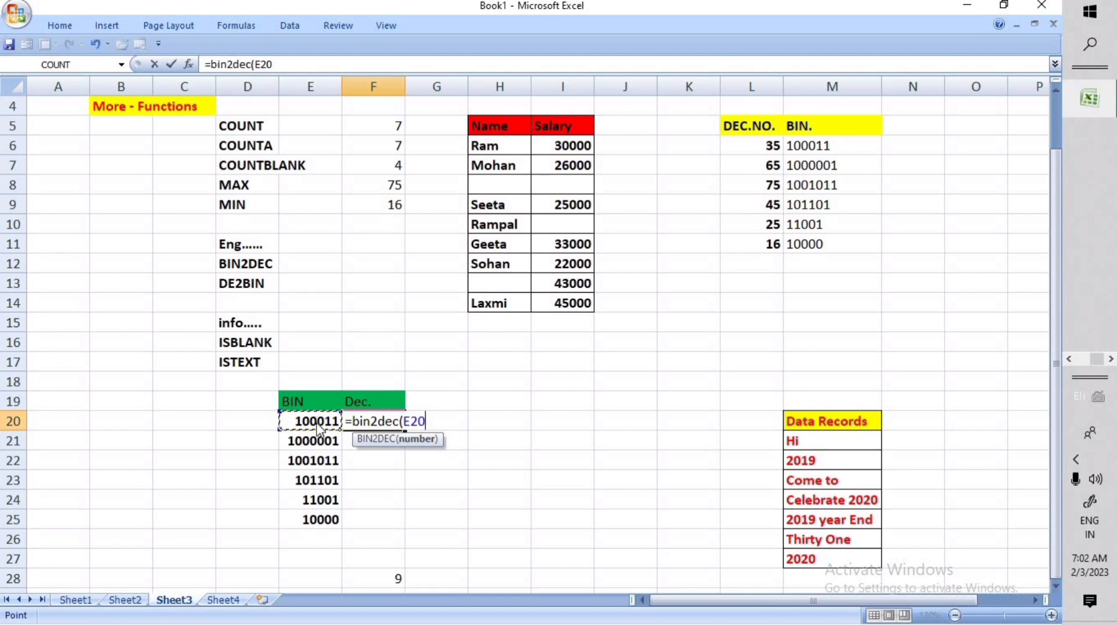
key(Return)
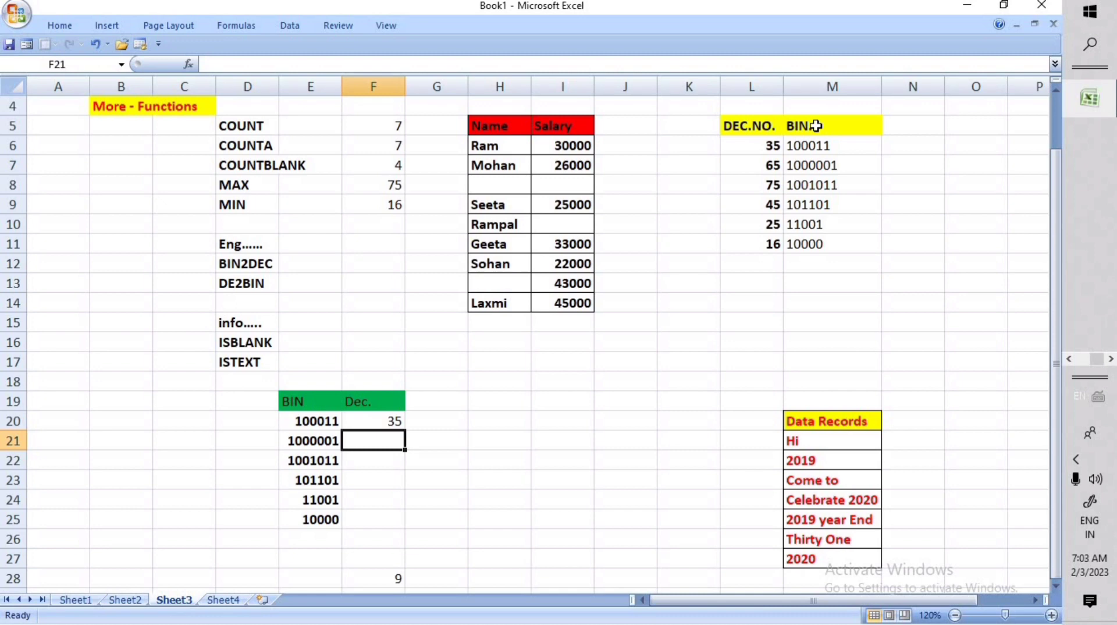
click(364, 423)
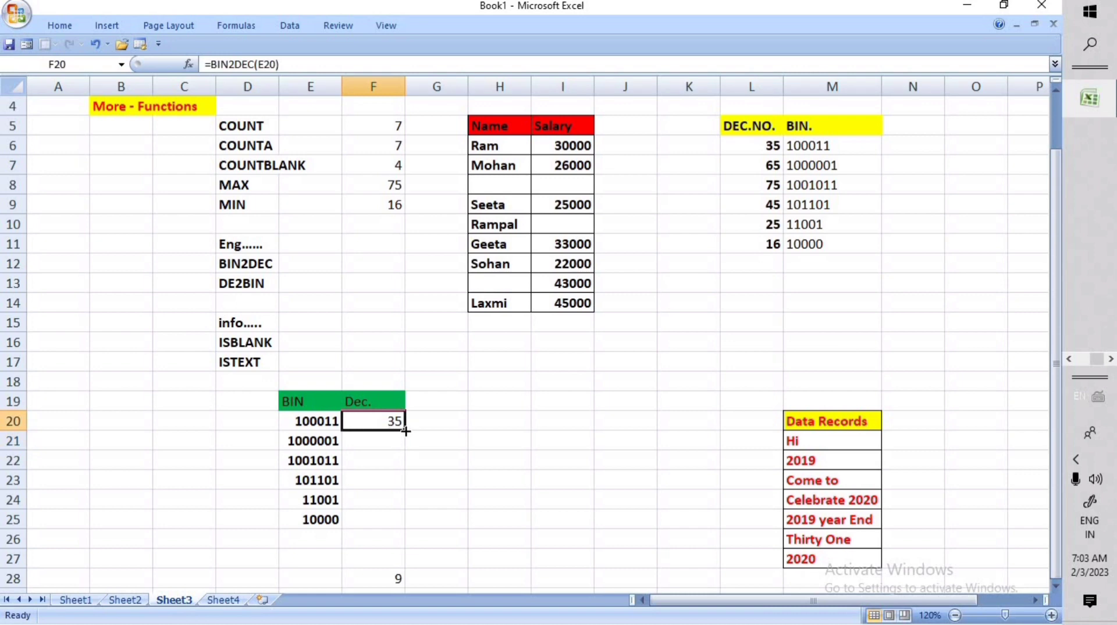
drag(406, 431, 375, 531)
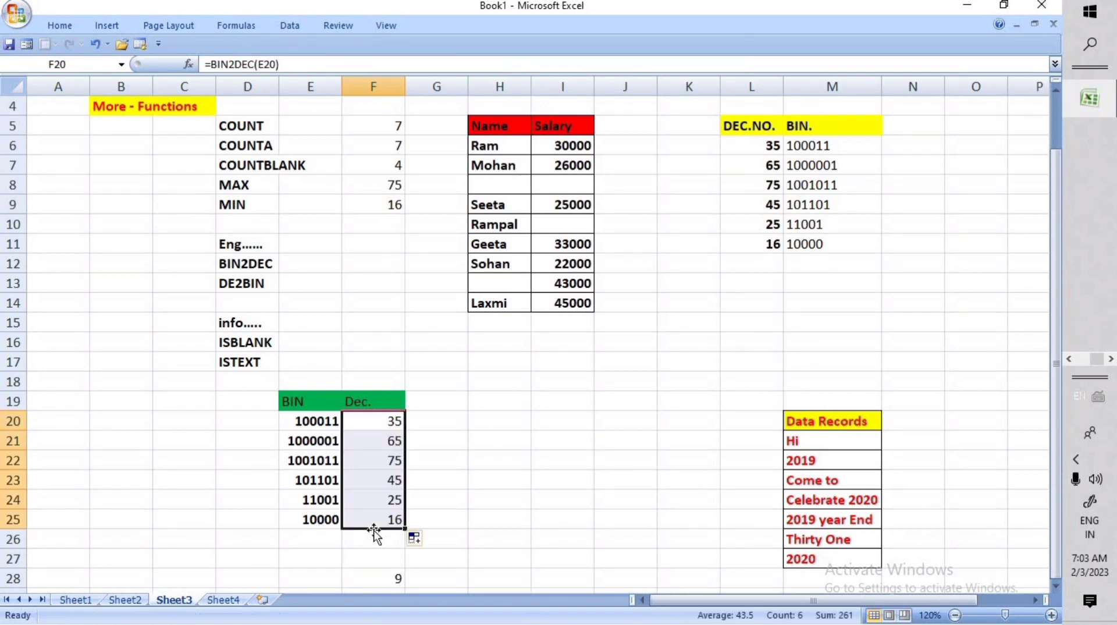
click(480, 484)
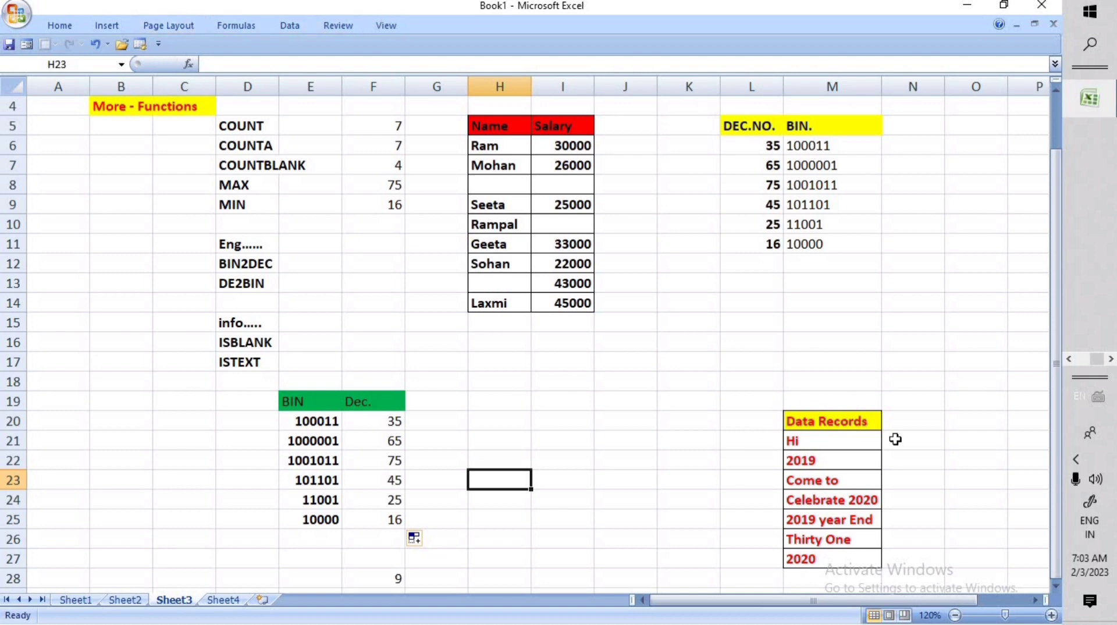
Step: Enter =ISTEXT(M21) in N21 to check whether the first Data Records entry is text
click(916, 428)
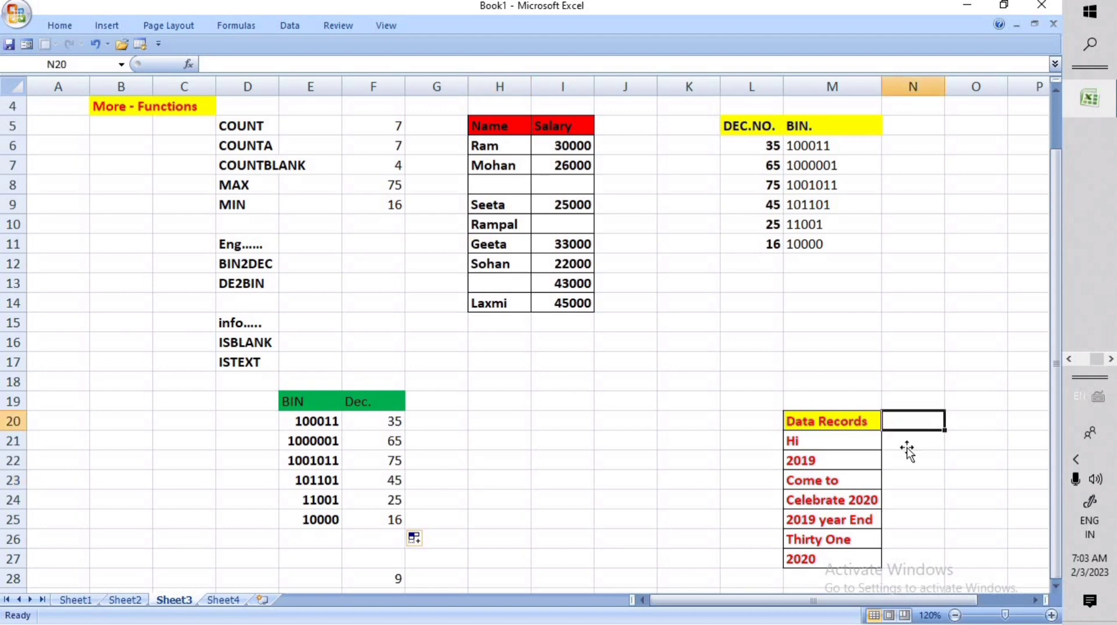
click(908, 447)
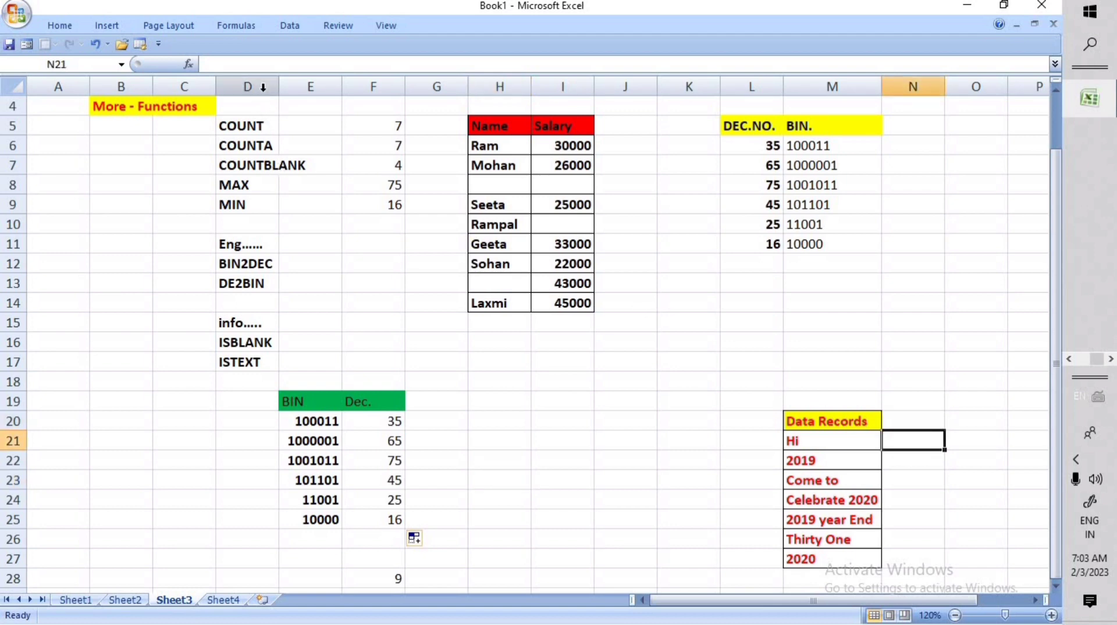
click(246, 30)
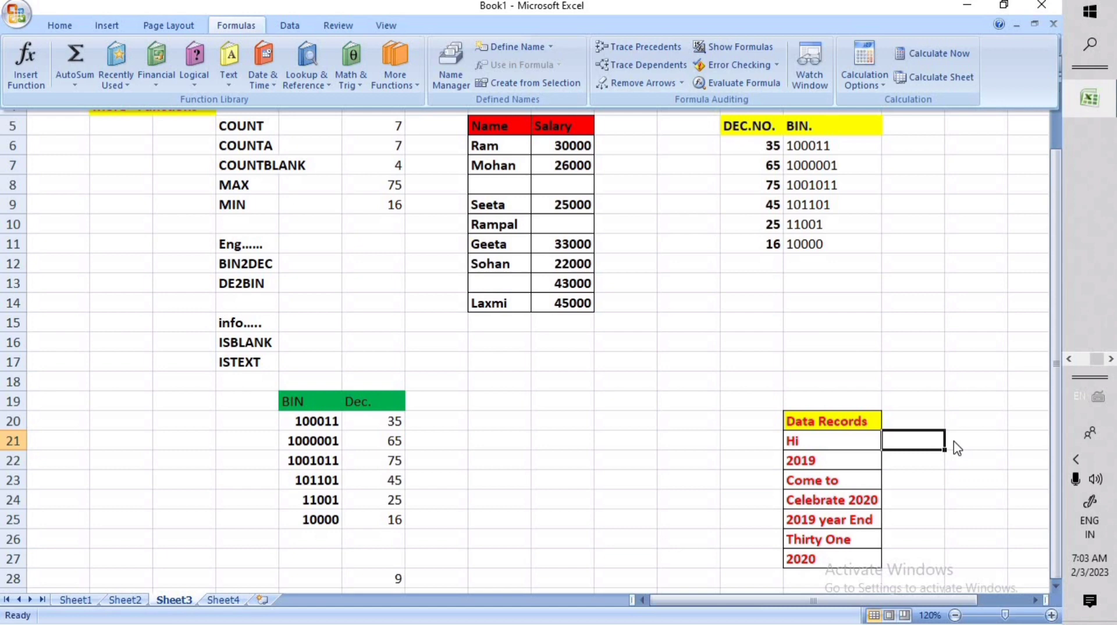
click(905, 437)
text(=)
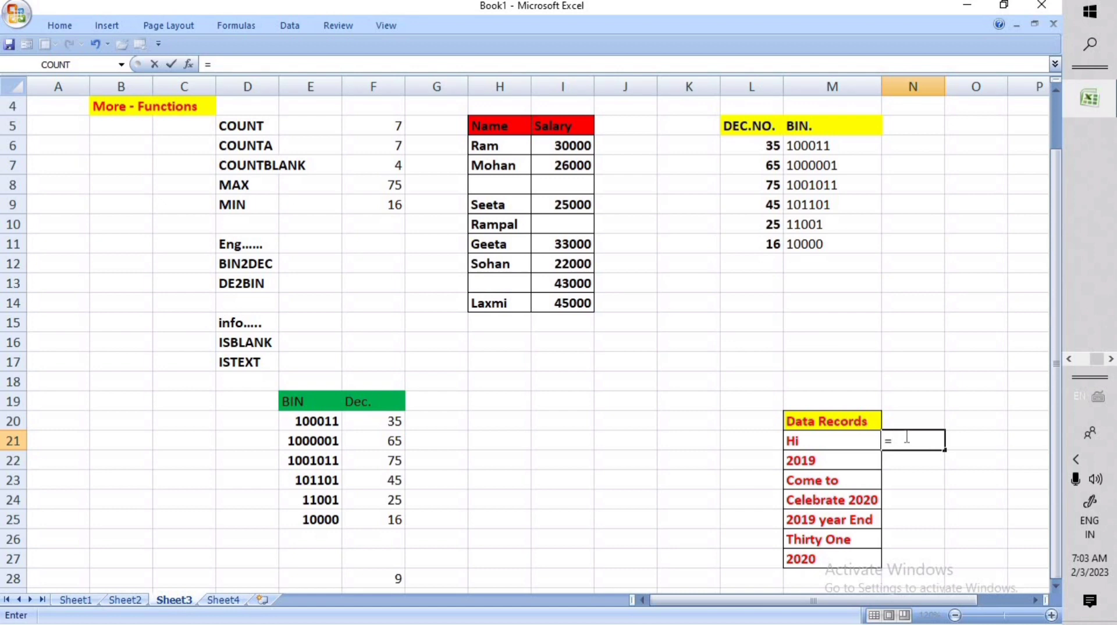
text(is)
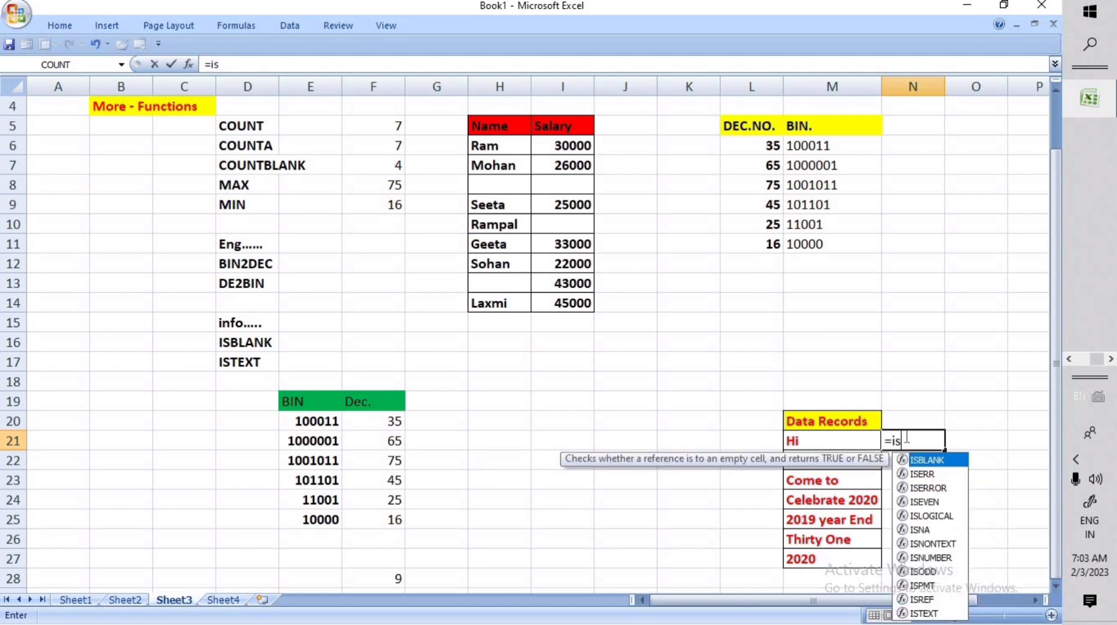
text(text)
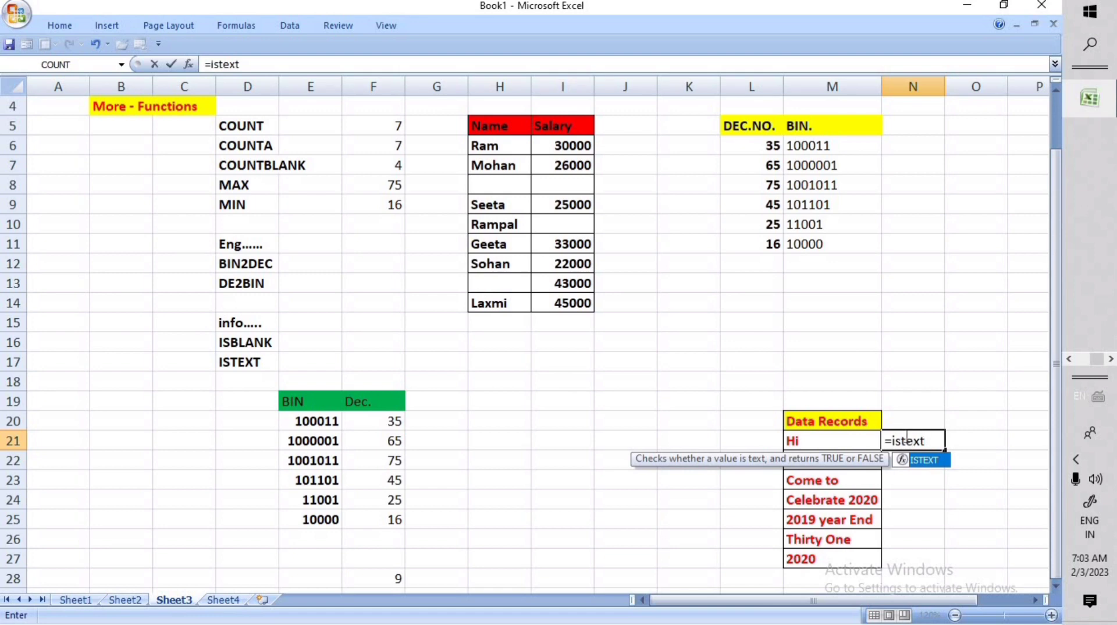
text(()
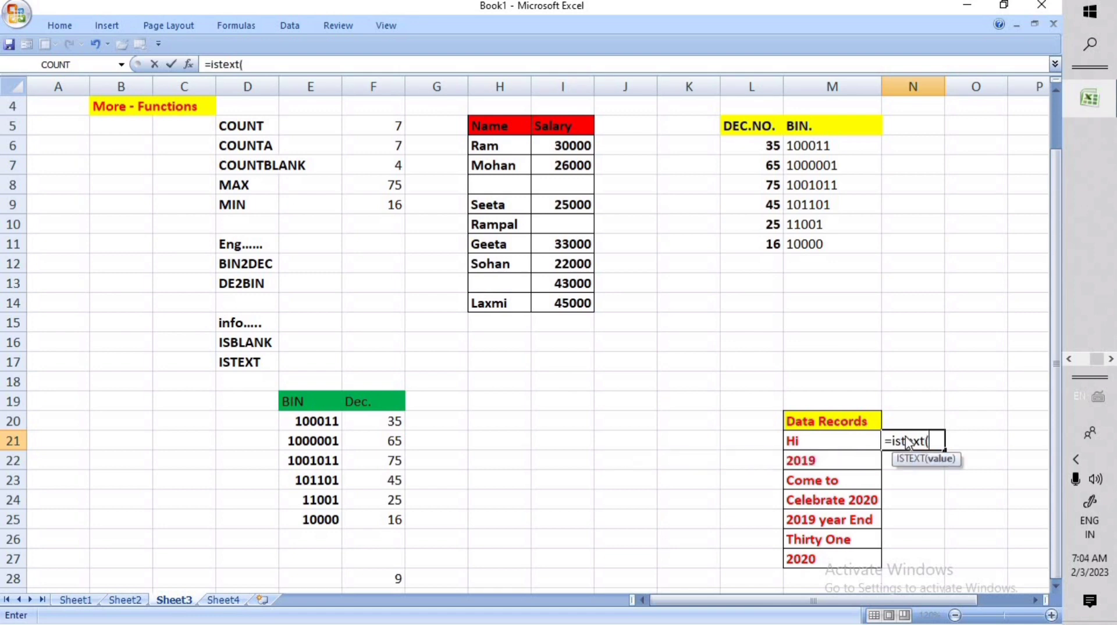
click(811, 445)
text())
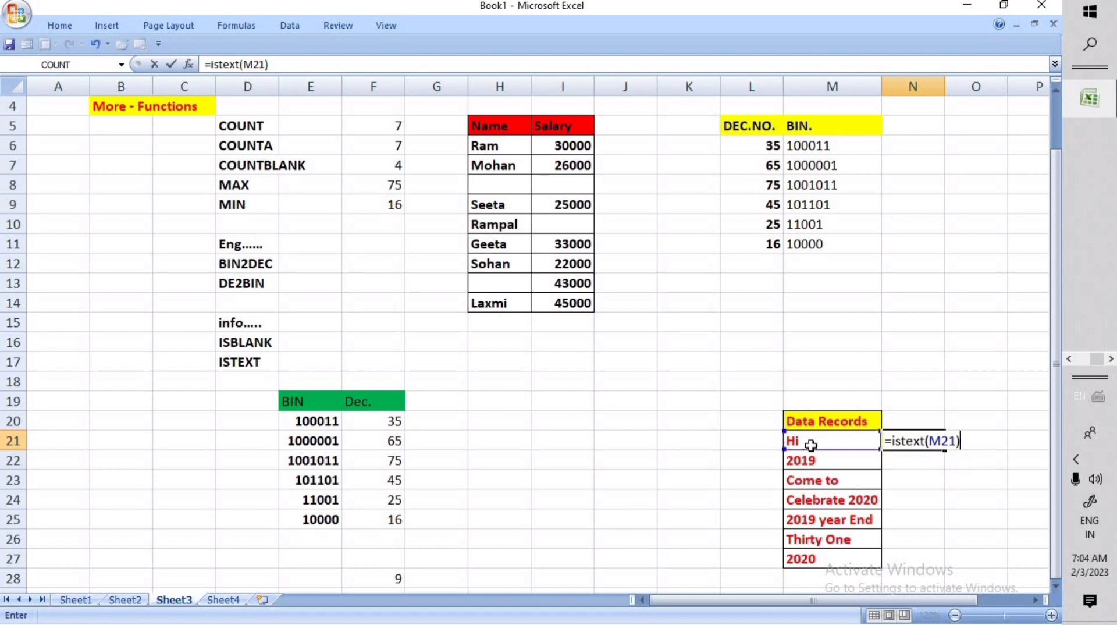
key(Return)
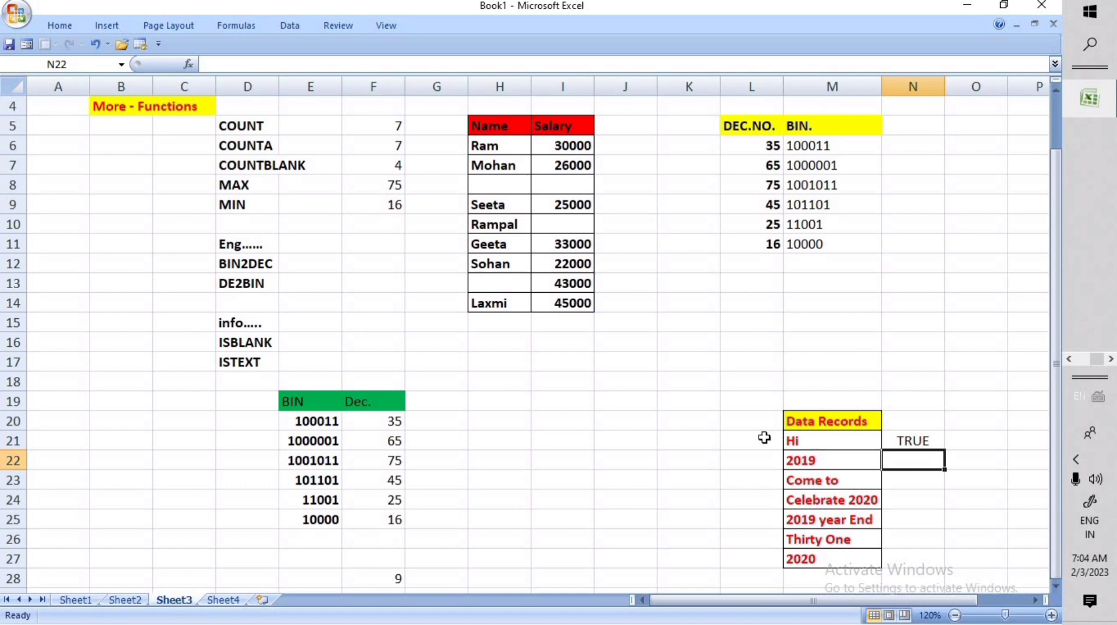
Step: Label the Data Records check by entering istext in L21
click(734, 442)
text(i)
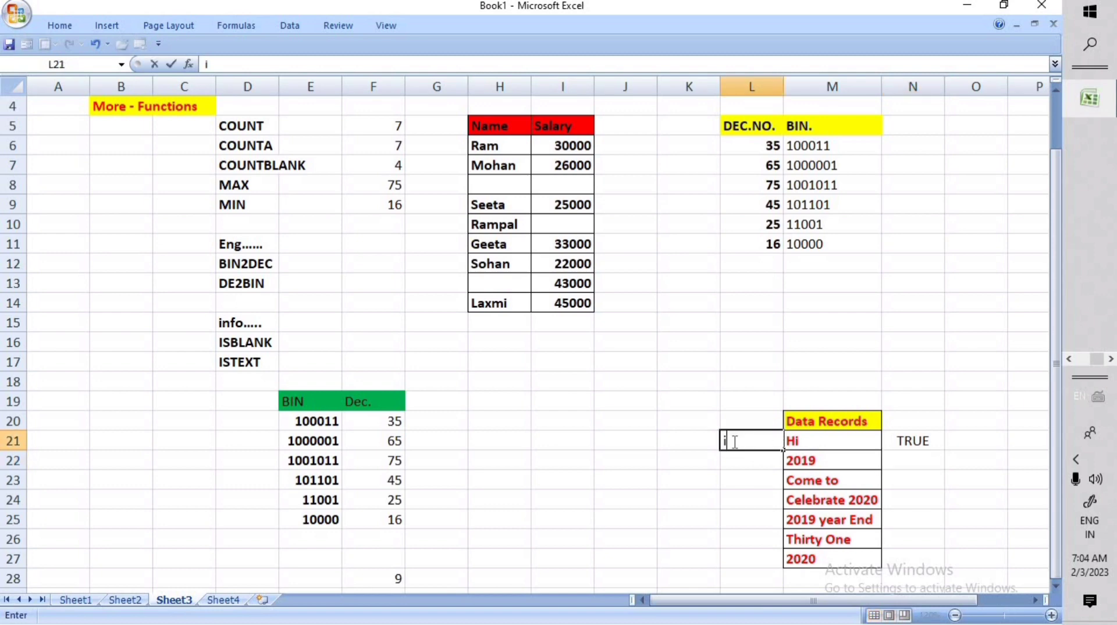
text(stext)
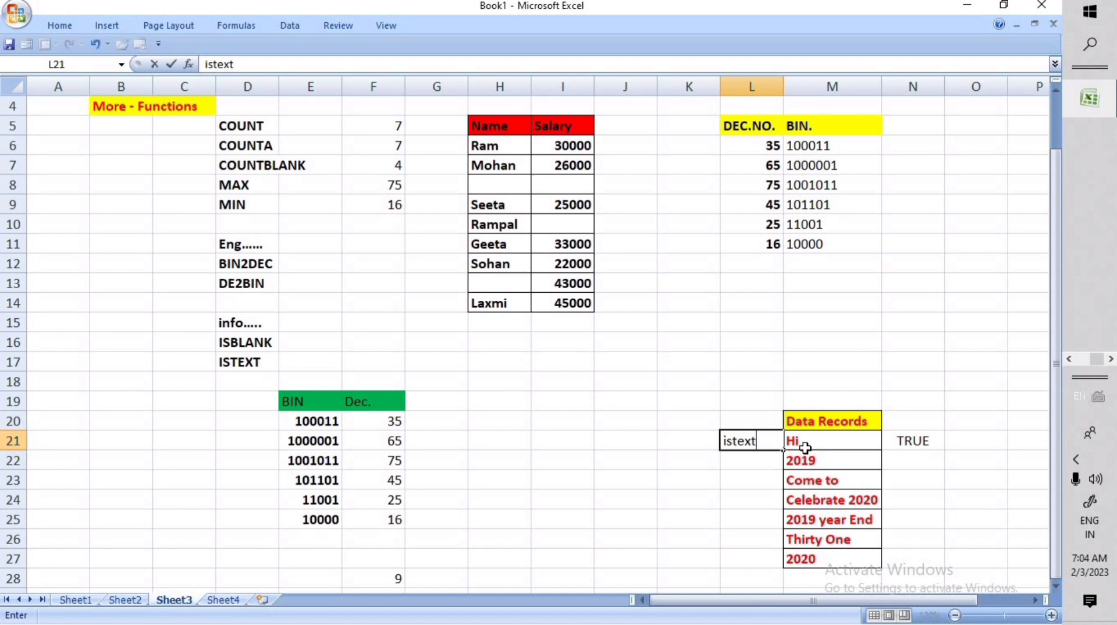
click(751, 462)
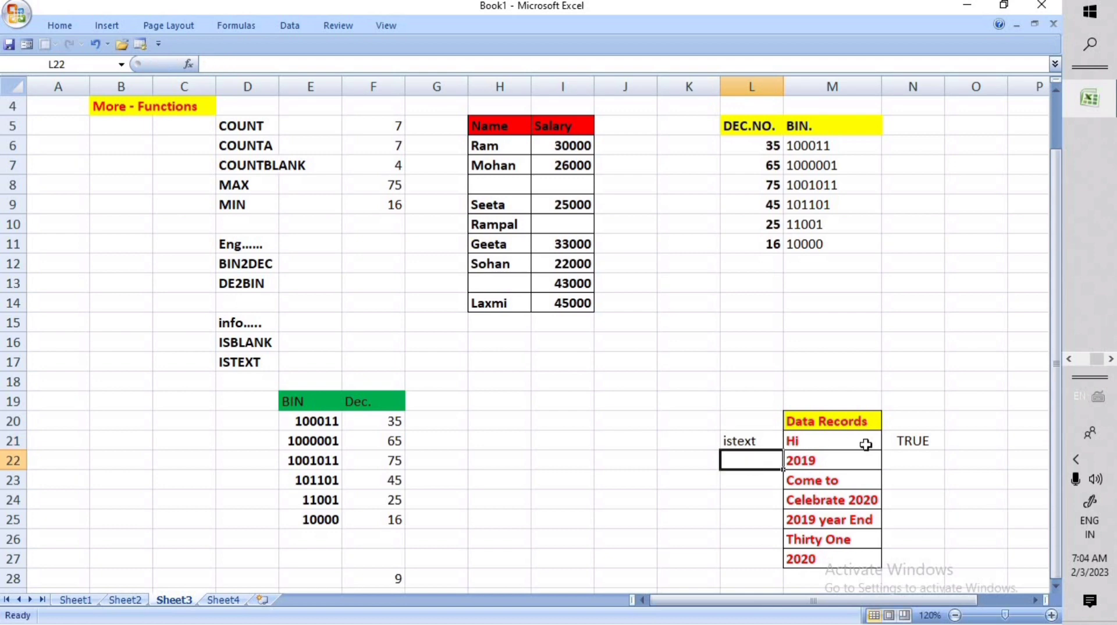
Step: Fill the ISTEXT formula from N21 down to N27 to check all the Data Records entries
click(922, 447)
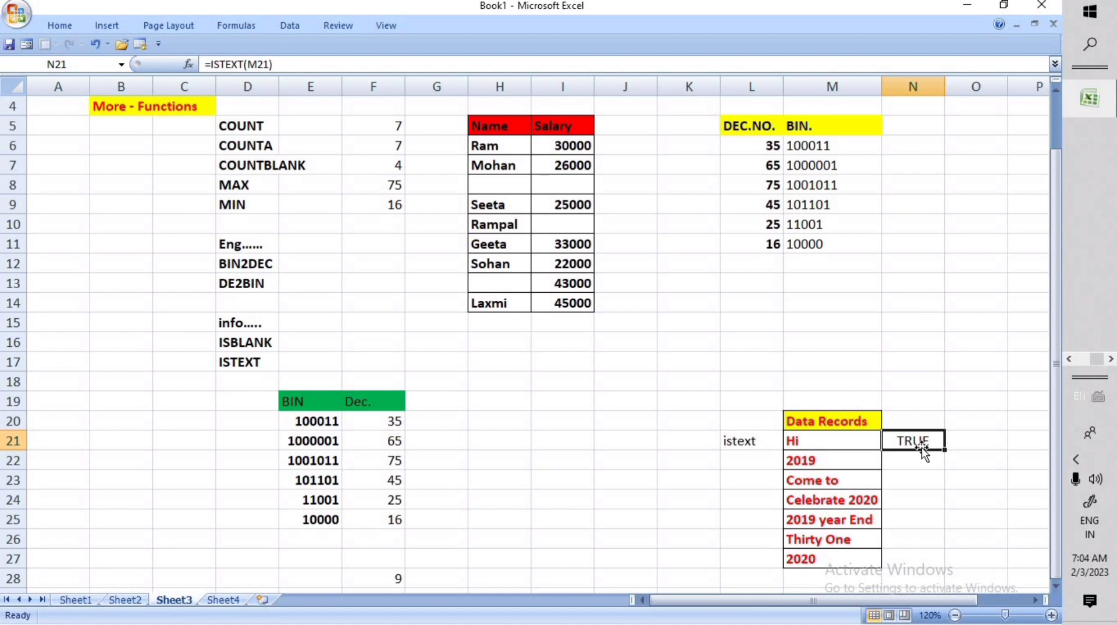
click(814, 453)
click(809, 434)
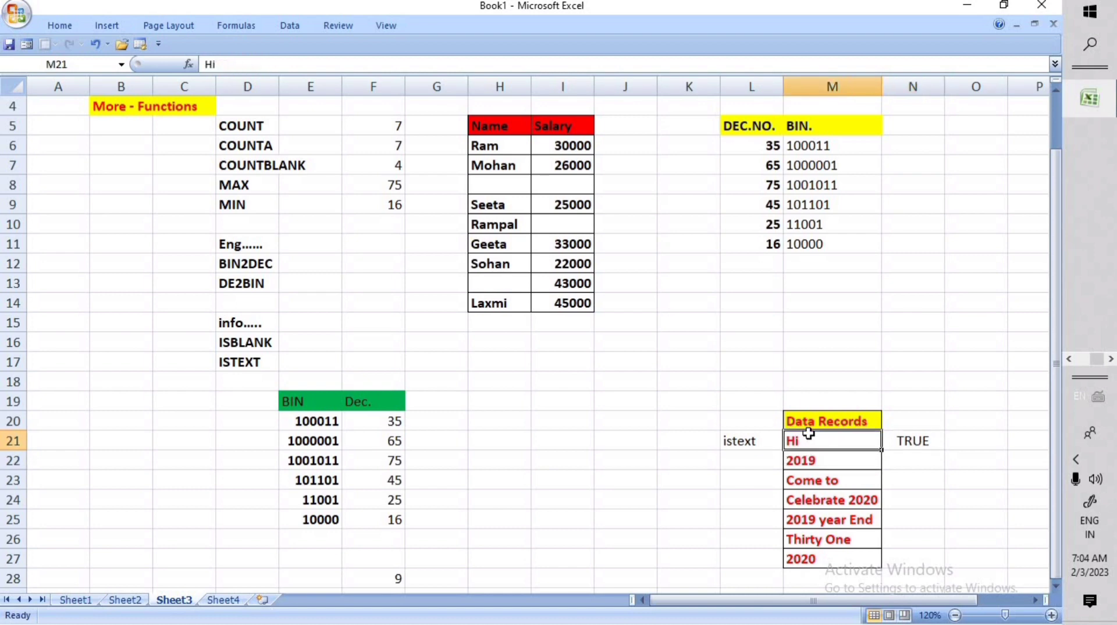
click(803, 465)
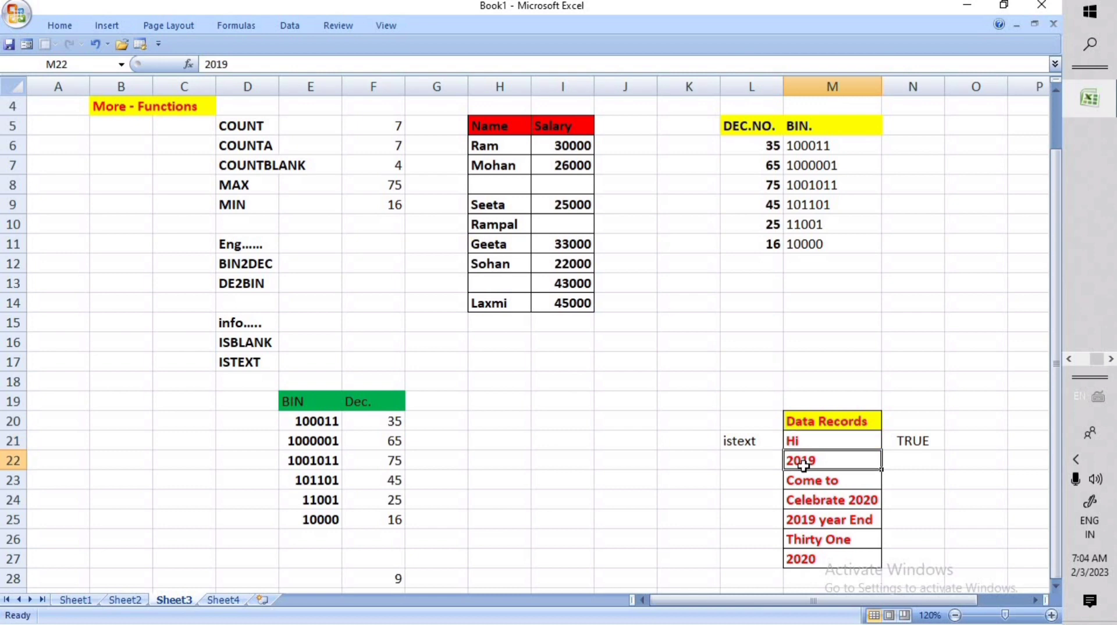
click(929, 443)
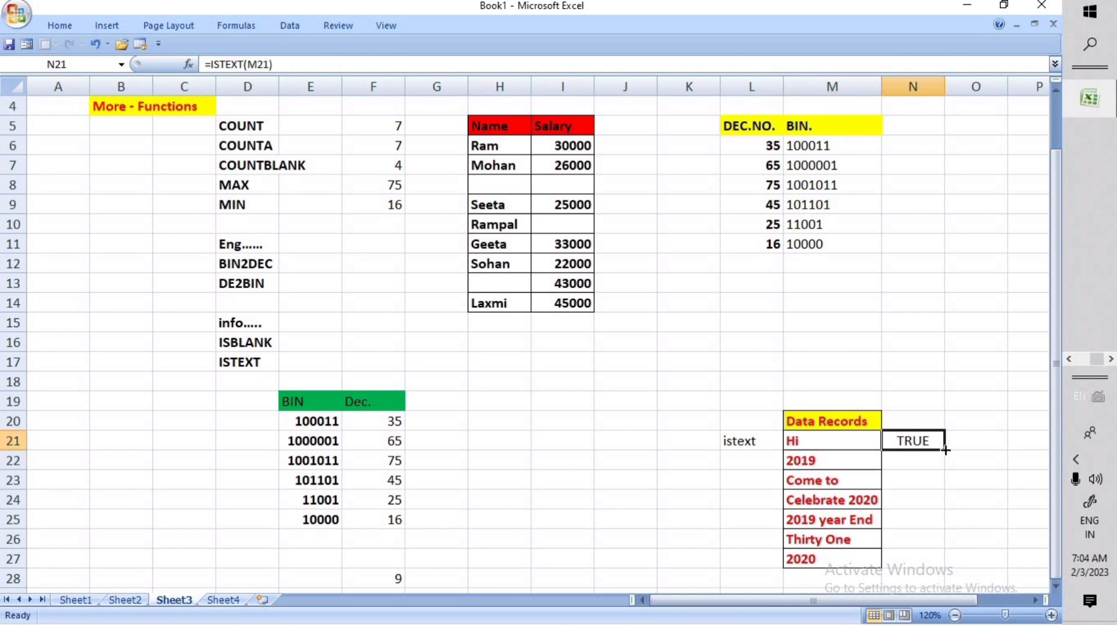
drag(945, 450, 925, 570)
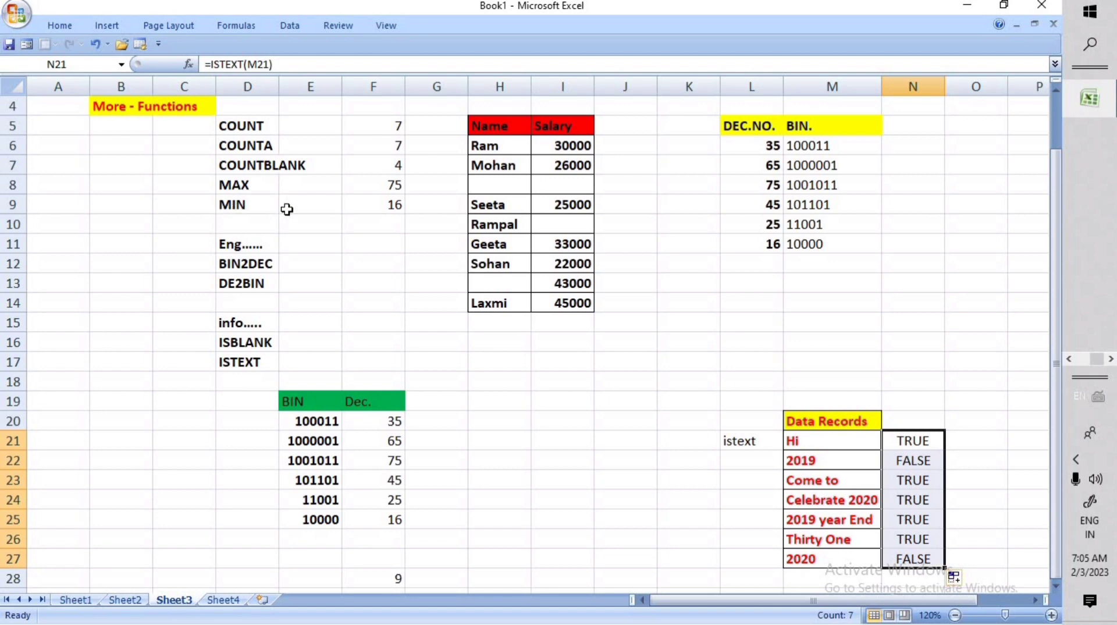
Step: Show the function library to look over the formula categories
click(236, 24)
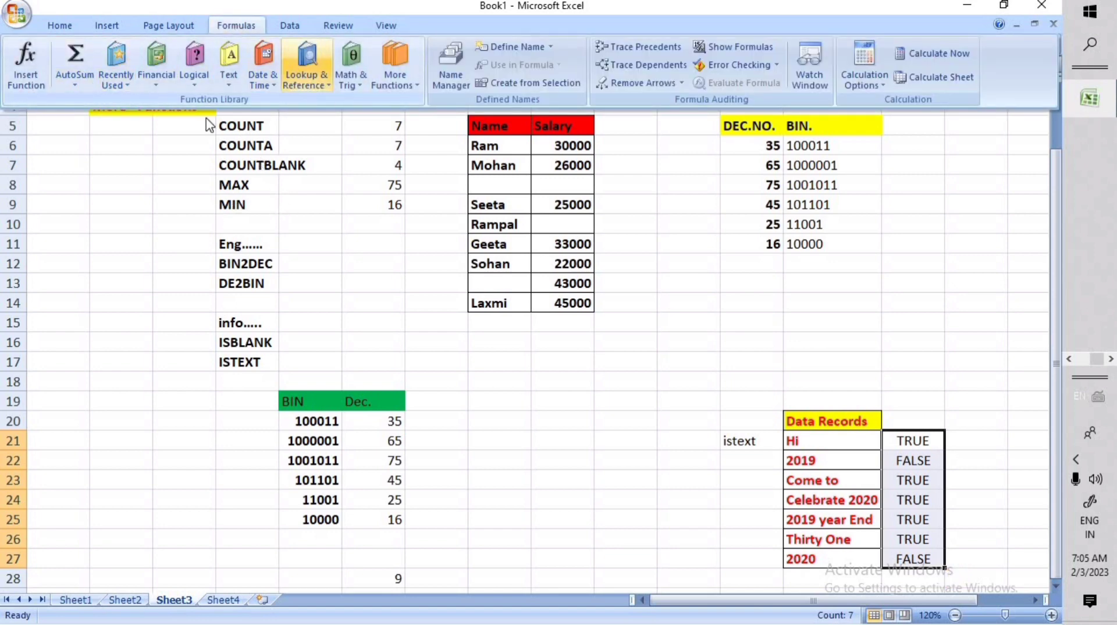